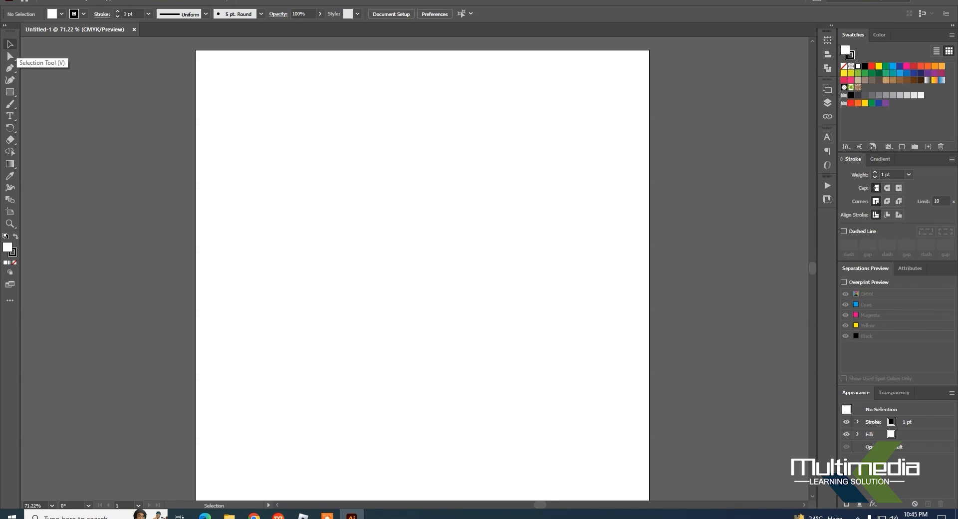
click(10, 140)
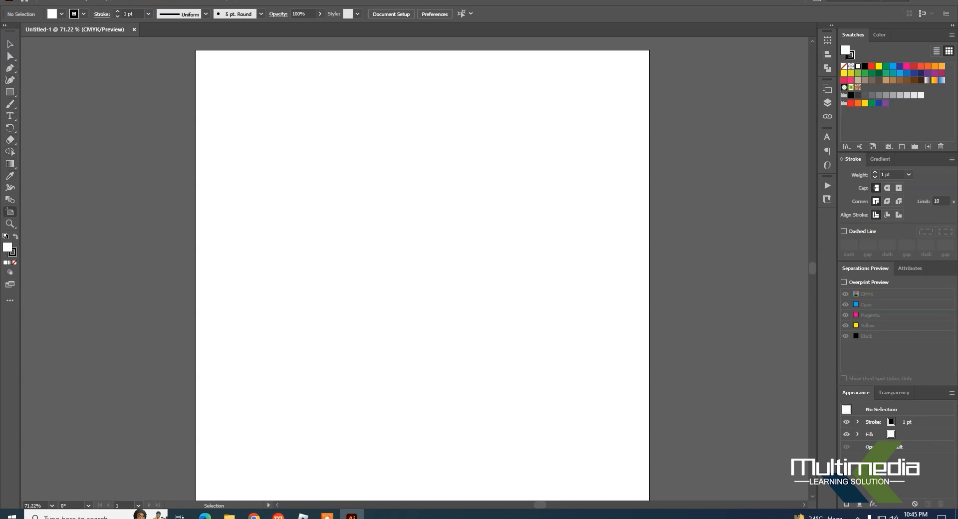
click(10, 43)
click(10, 92)
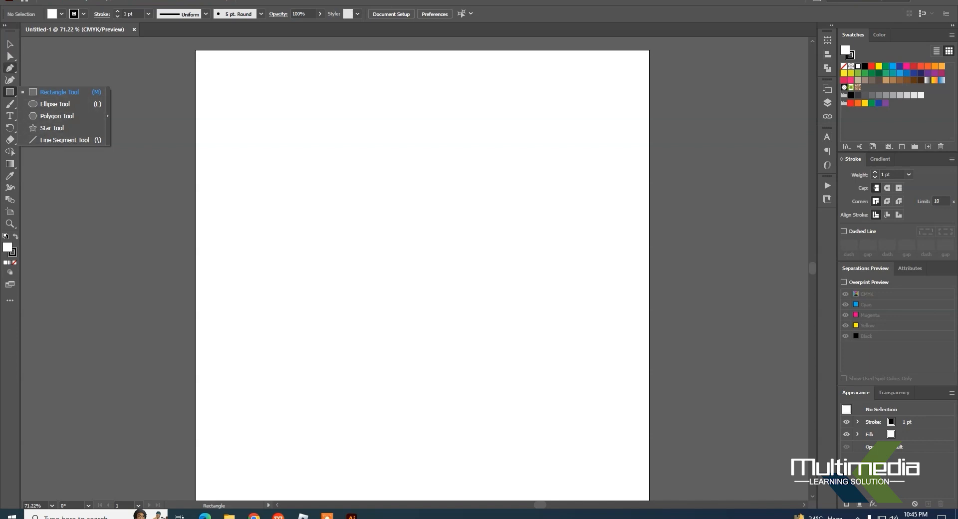
click(10, 69)
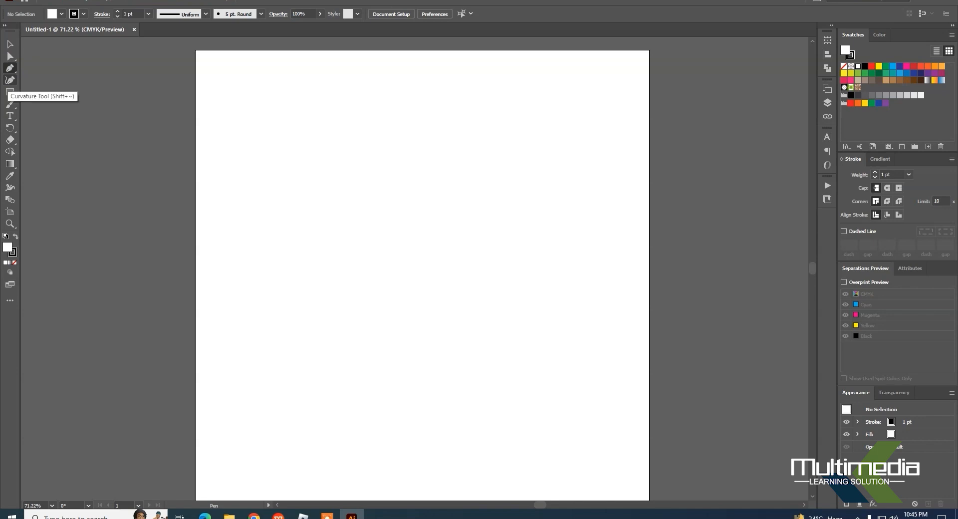
click(10, 80)
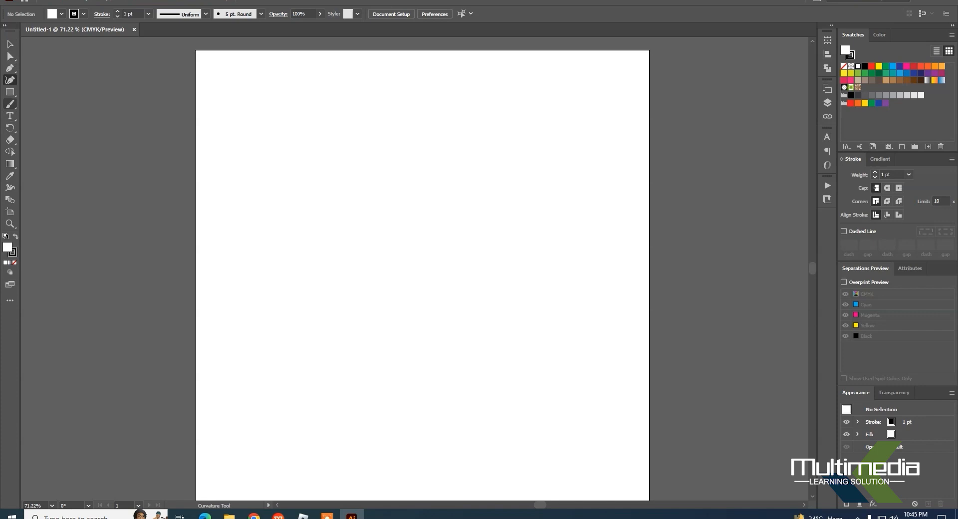
Step: Draw a square about 202 px wide and high in the upper part of the artboard with the Rectangle tool
click(10, 92)
drag(313, 145, 405, 237)
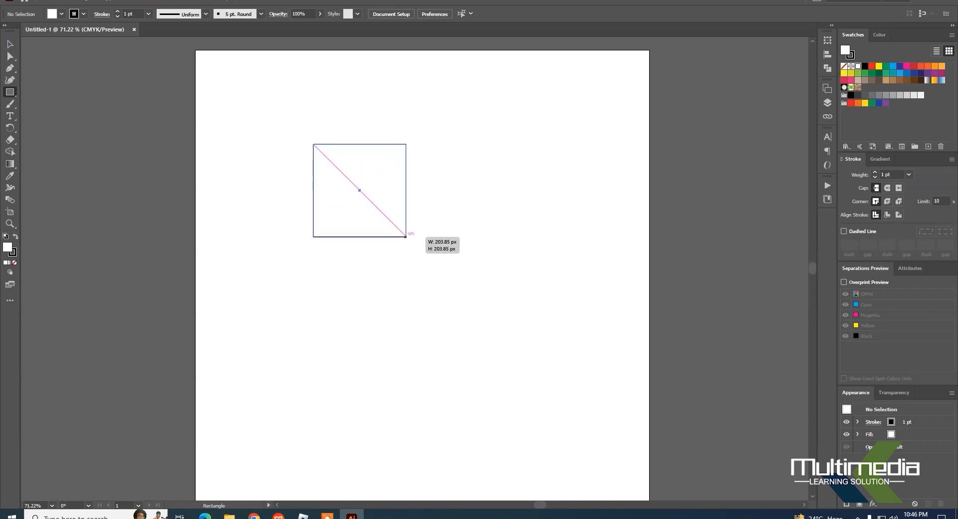
mouse_move(406, 237)
mouse_down()
mouse_move(383, 221)
mouse_move(379, 202)
mouse_move(406, 236)
mouse_up()
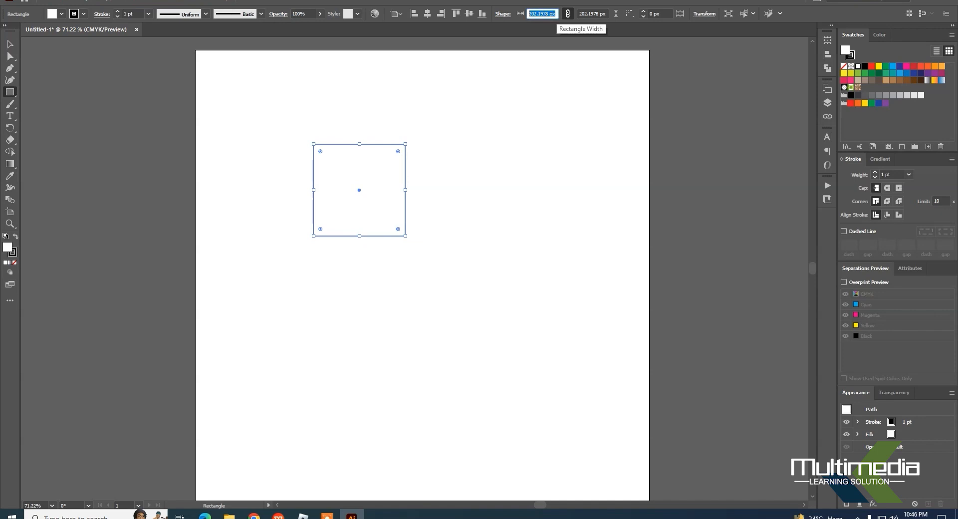
click(541, 14)
key(Tab)
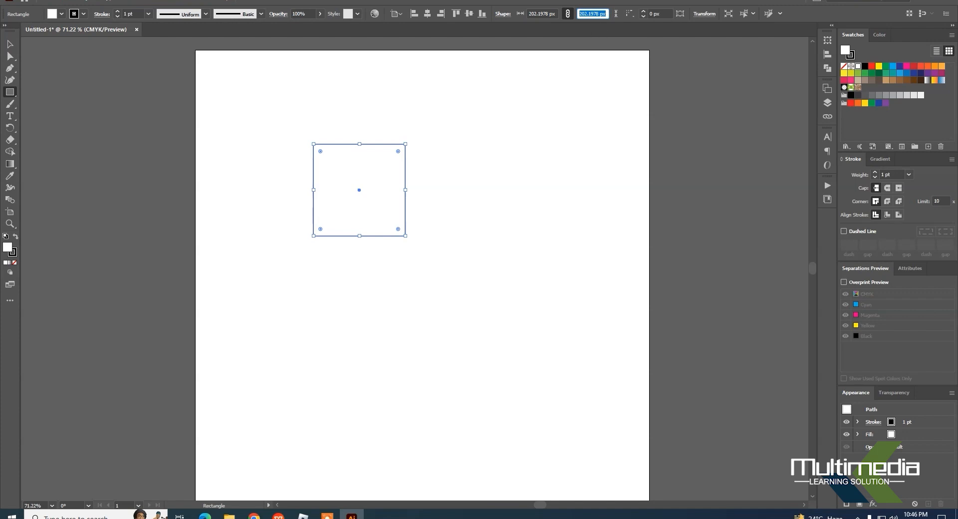
Step: Move the square towards the artboard's top-left corner and back, leaving it slightly left of where it was drawn
click(10, 43)
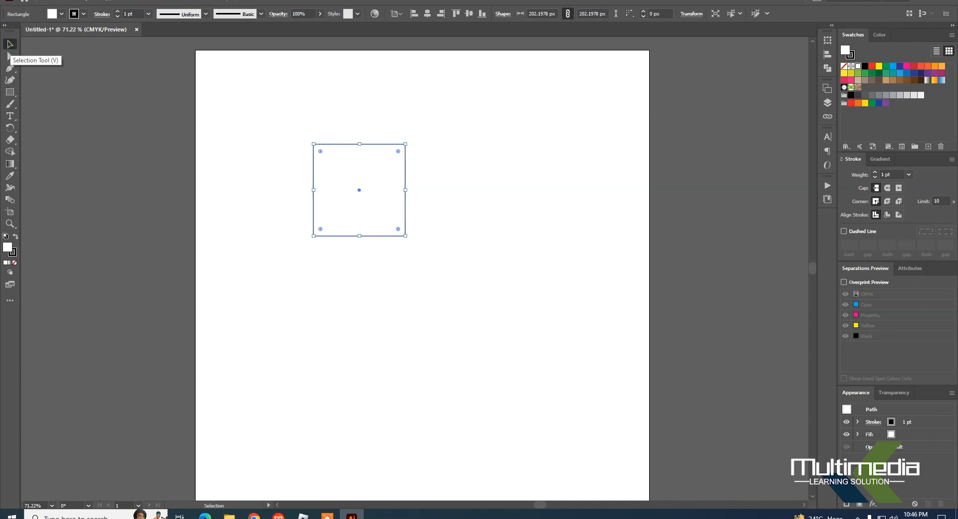
drag(344, 163, 232, 79)
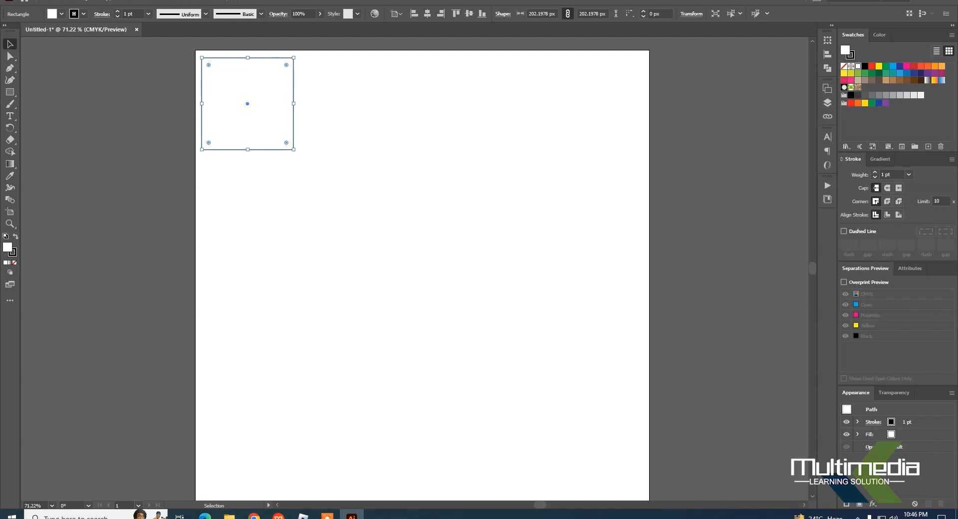
drag(202, 104, 318, 192)
Step: Draw a circle beside the square and a tilted hexagon about 300 by 322 px below them
drag(9, 92, 55, 101)
drag(395, 105, 483, 194)
drag(10, 92, 55, 116)
drag(388, 268, 458, 307)
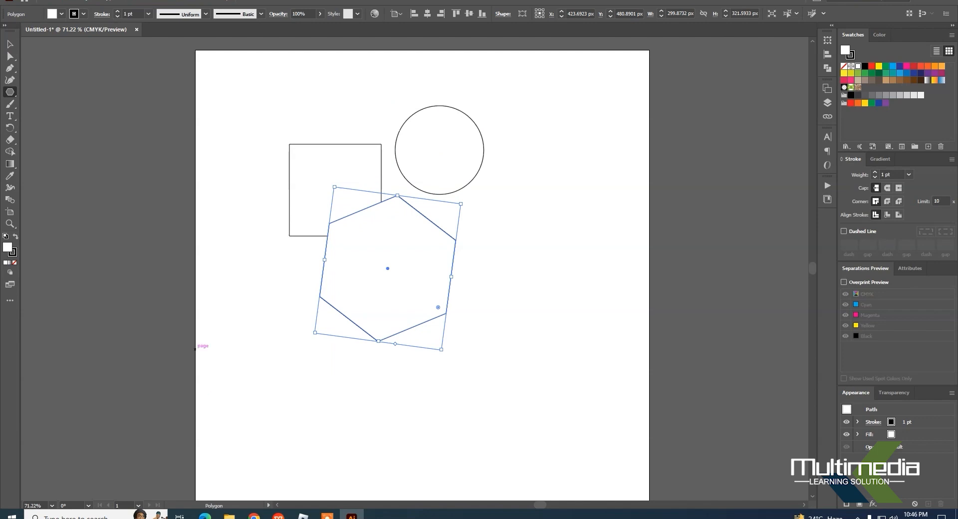
Step: Draw a tilted five-pointed star about 362 by 357 px over the circle and hexagon, plus two long diagonal lines crossing the shapes
drag(9, 91, 58, 129)
drag(445, 194, 525, 158)
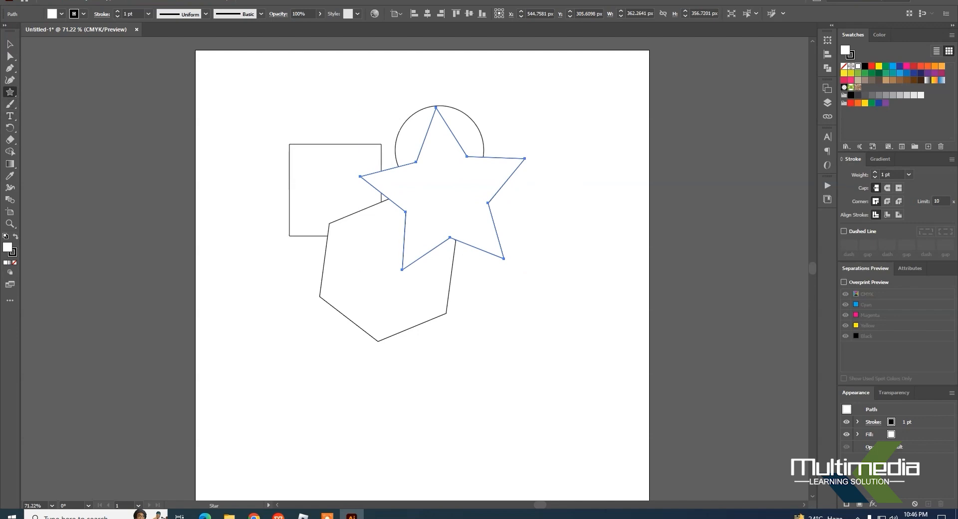
drag(9, 92, 45, 139)
drag(372, 87, 256, 328)
drag(235, 105, 571, 246)
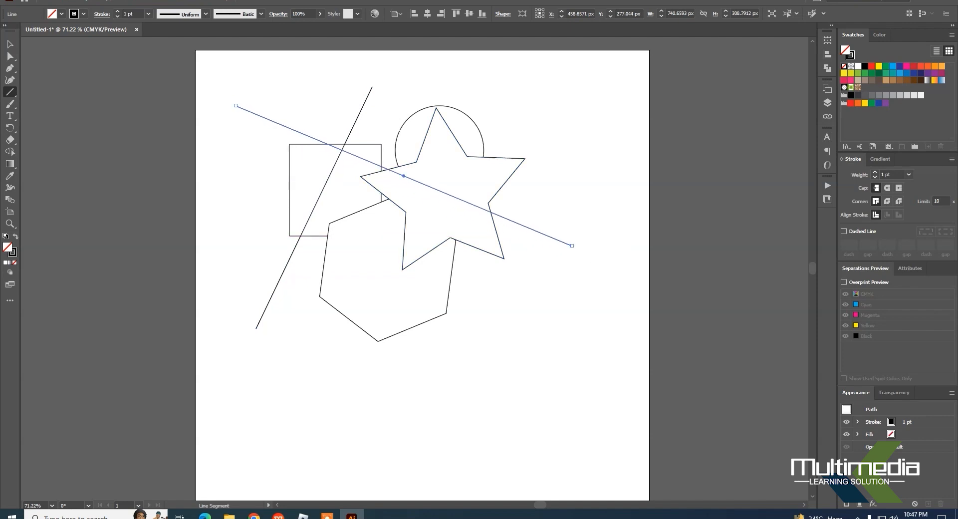
Step: Select all the drawn shapes and lines and clear them from the artboard
click(10, 44)
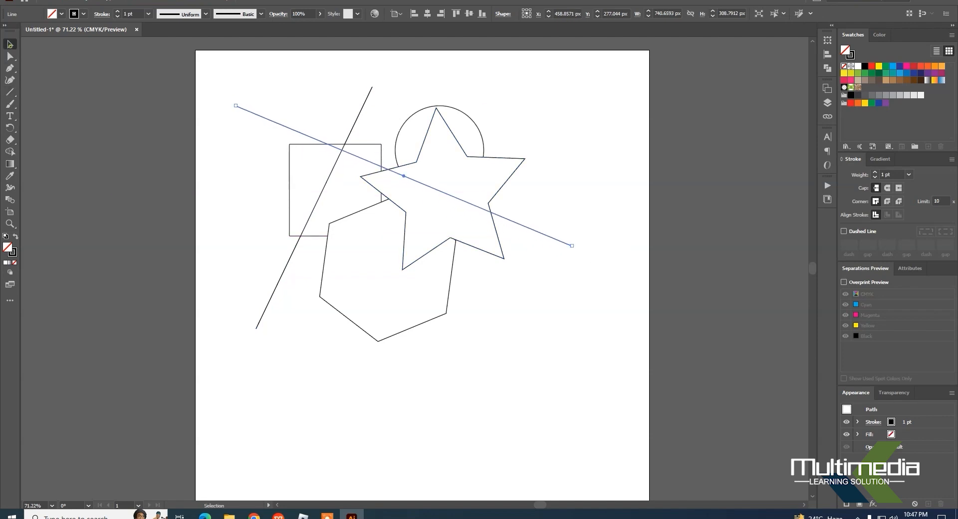
drag(282, 73, 576, 372)
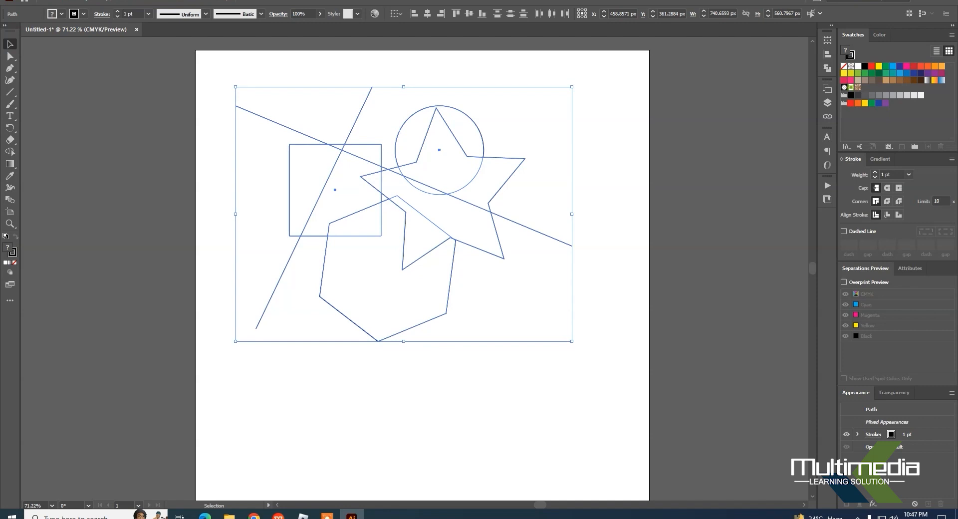
click(66, 0)
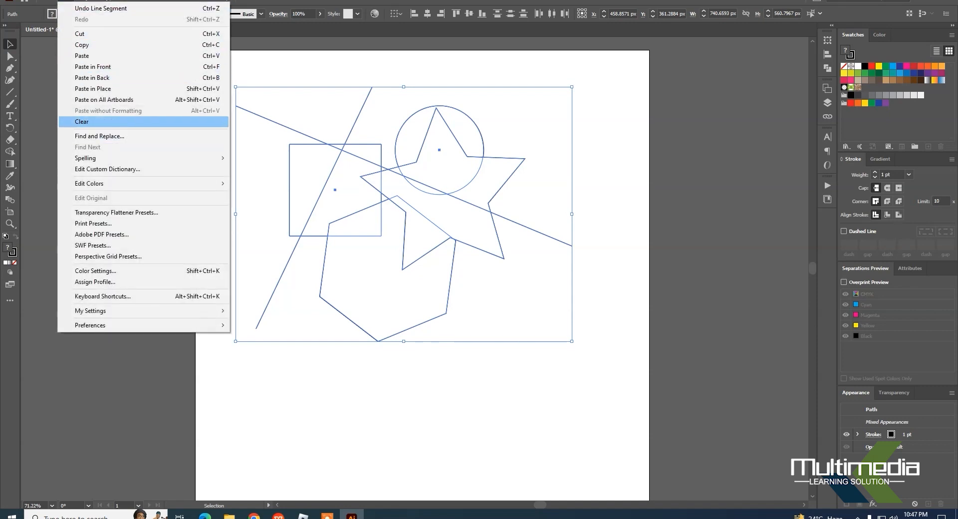
click(85, 123)
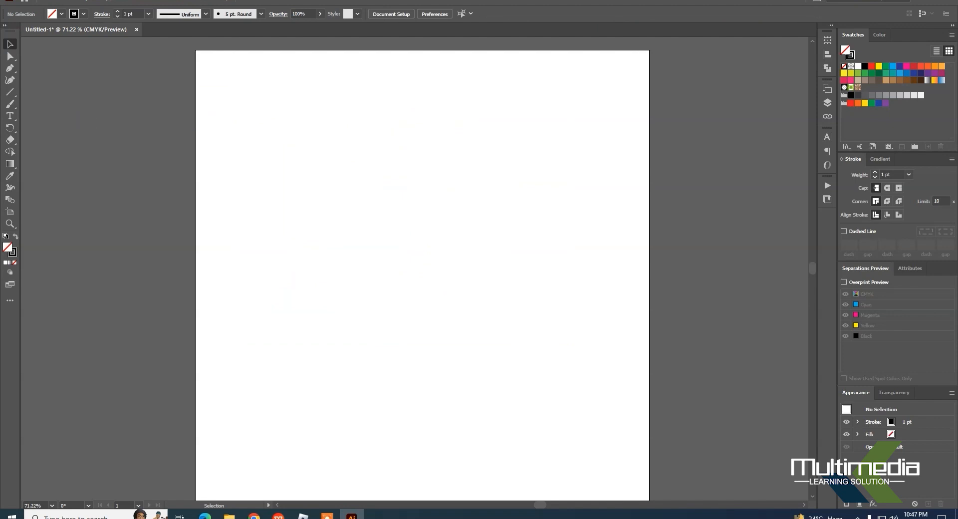
Step: Draw a closed, irregular four-sided shape with straight edges in the middle of the artboard with the Pen tool
click(9, 68)
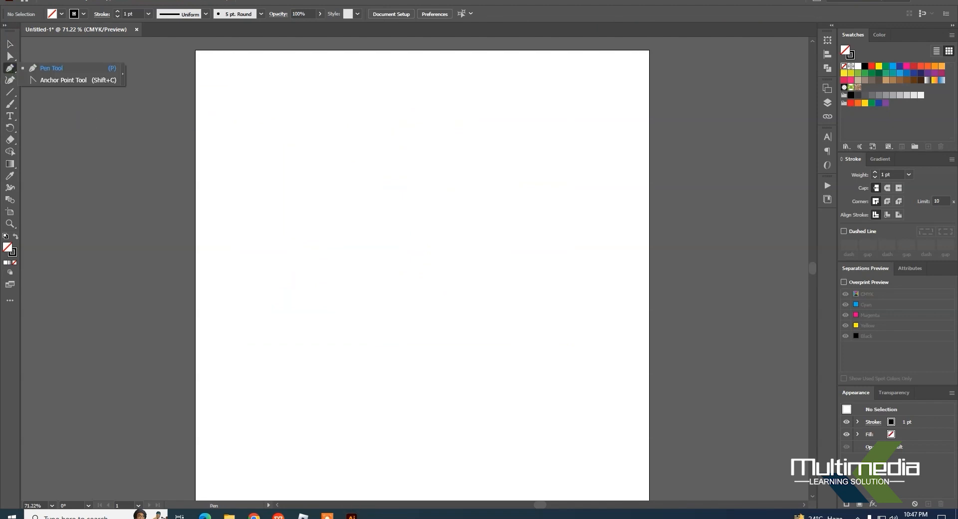
click(45, 70)
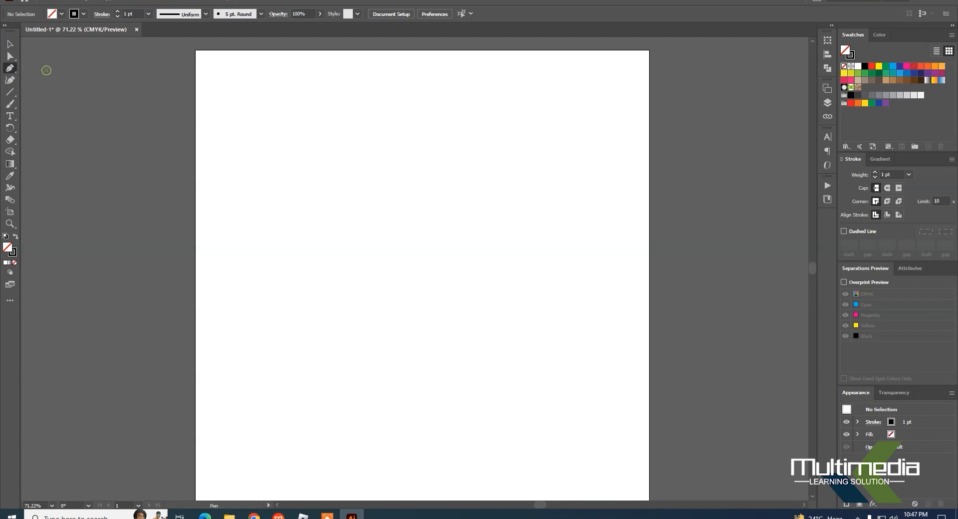
click(279, 204)
click(384, 149)
click(522, 244)
click(360, 401)
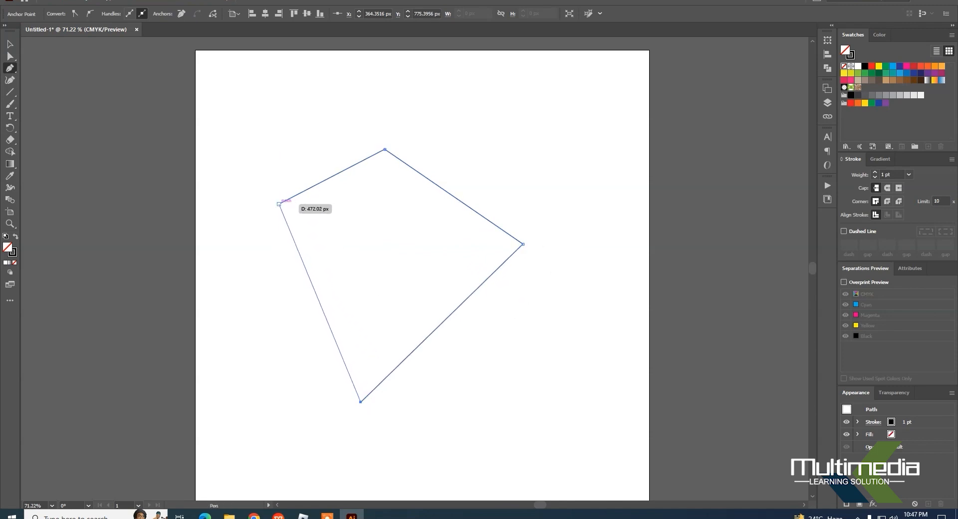
click(279, 204)
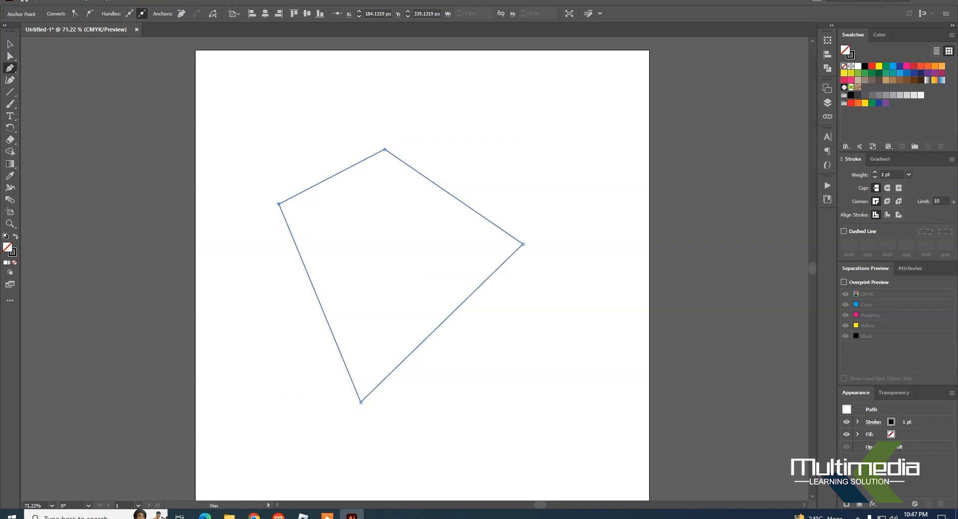
Step: Draw an open S-shaped curve with three anchor points above the four-sided shape with the Pen tool
click(437, 135)
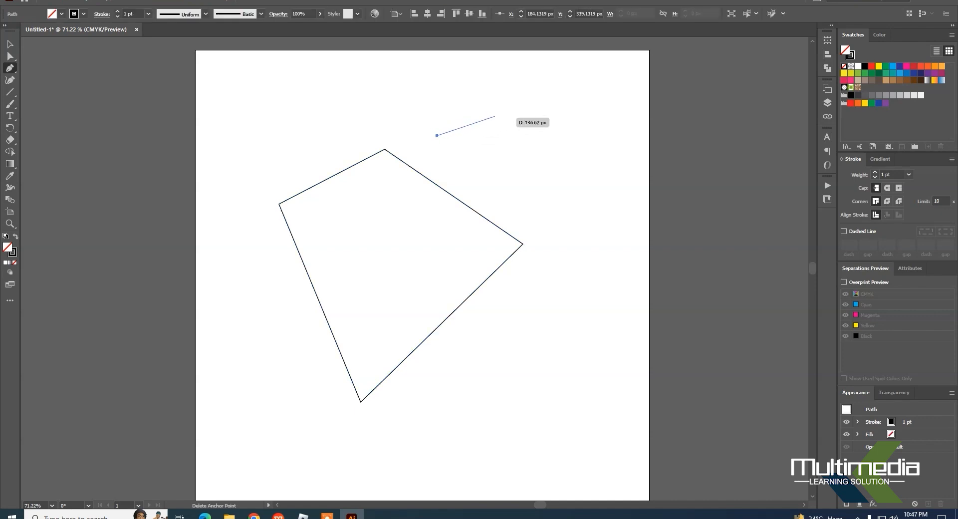
click(500, 136)
drag(500, 135, 526, 163)
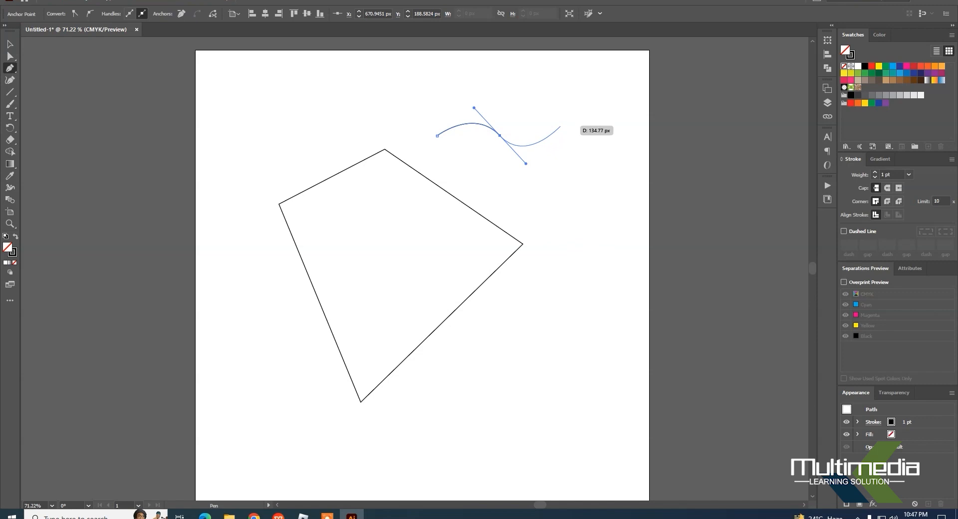
drag(559, 123, 554, 91)
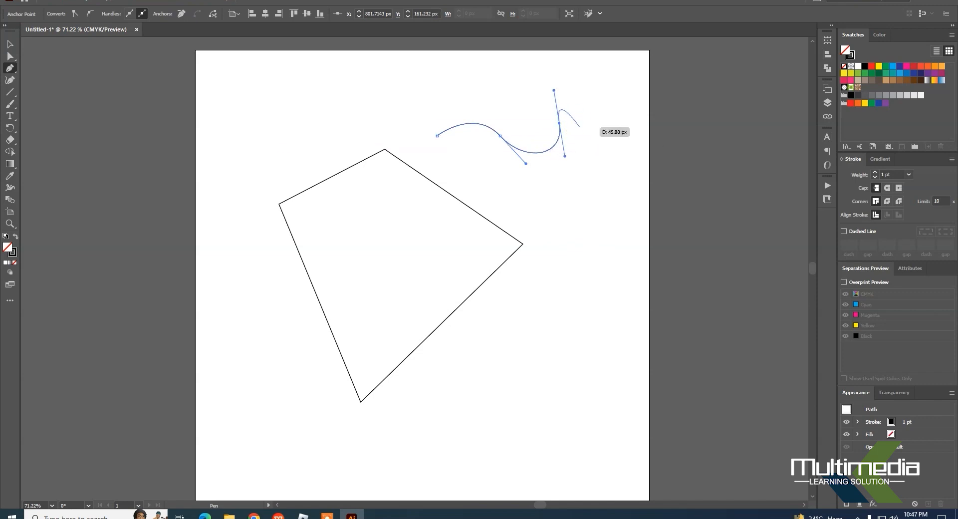
Step: Select both the four-sided shape and the S-shaped curve and delete them
click(10, 44)
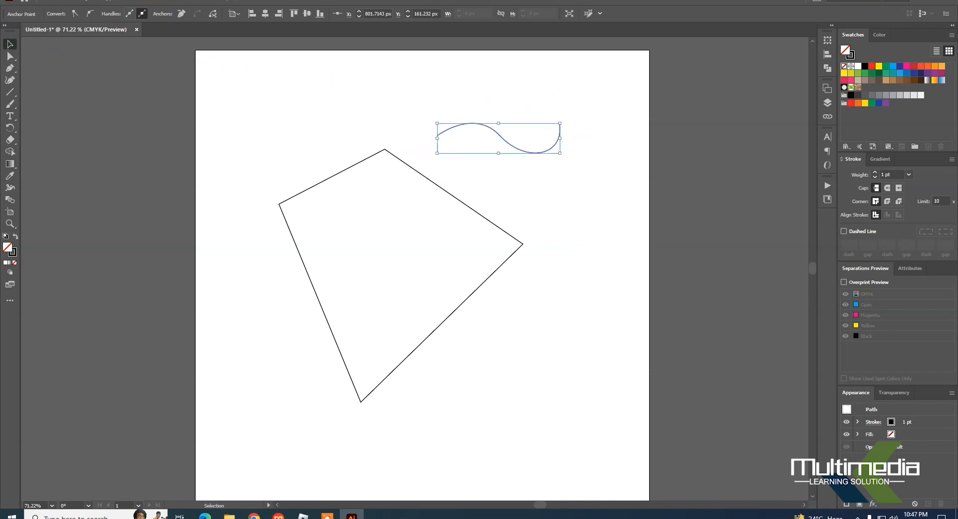
click(603, 199)
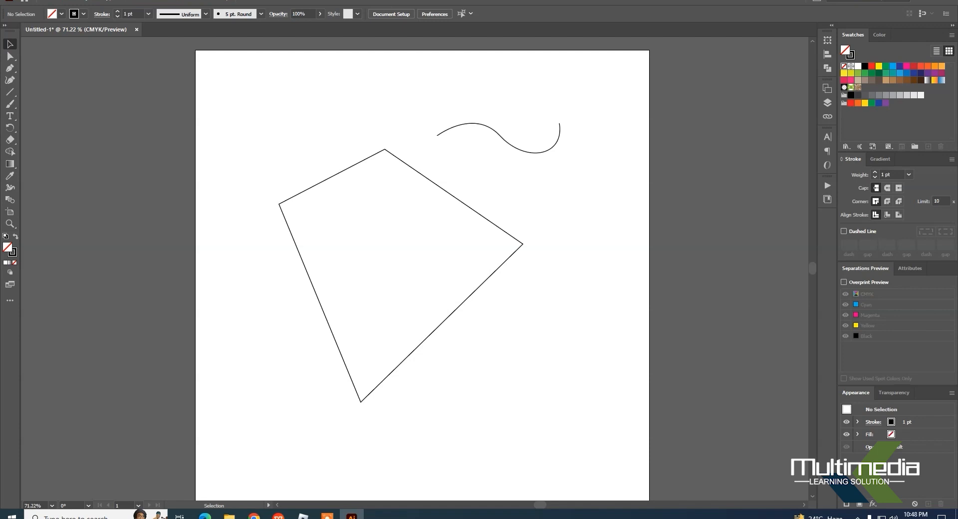
drag(526, 98, 439, 339)
key(Delete)
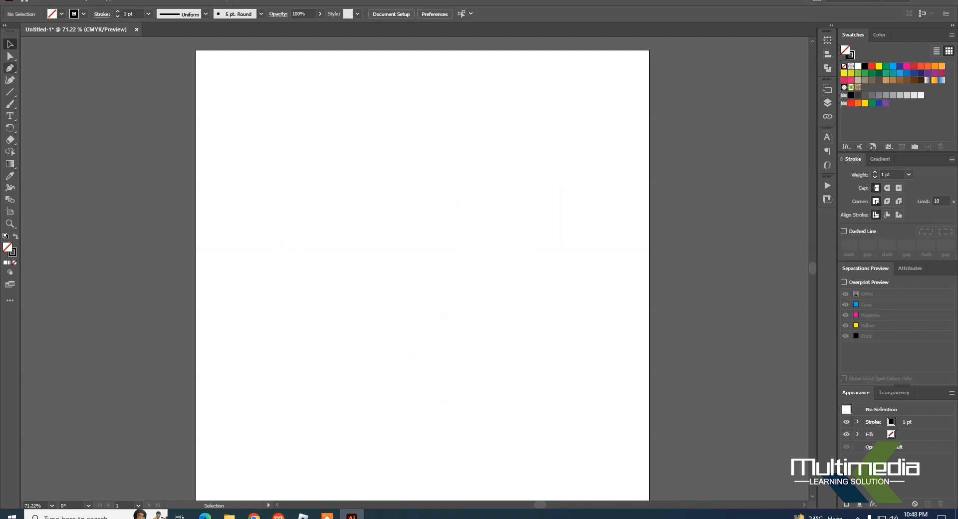
Step: Draw an open spiral curve with four anchor points using the Pen tool, sweeping down and curling inward, and end the path
click(9, 69)
click(277, 191)
drag(433, 303, 598, 293)
drag(442, 190, 376, 219)
drag(457, 253, 487, 244)
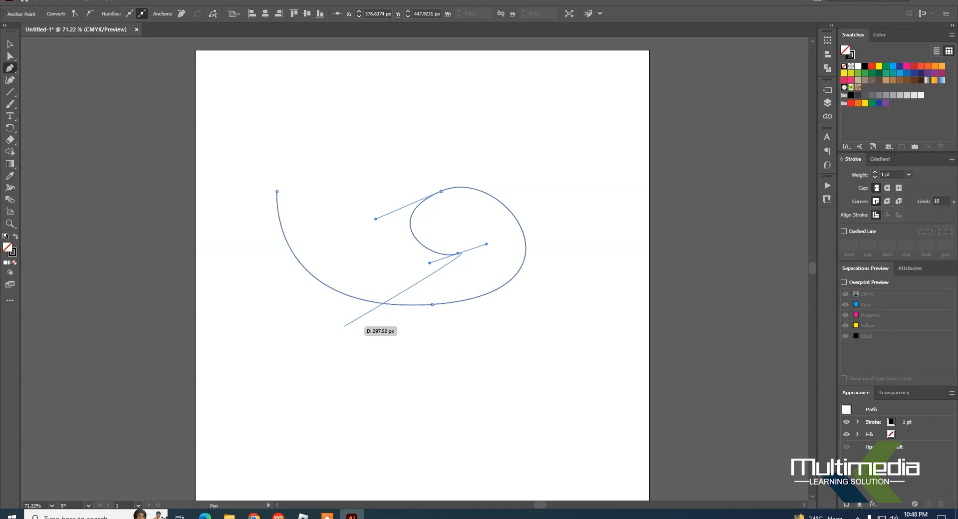
key(Escape)
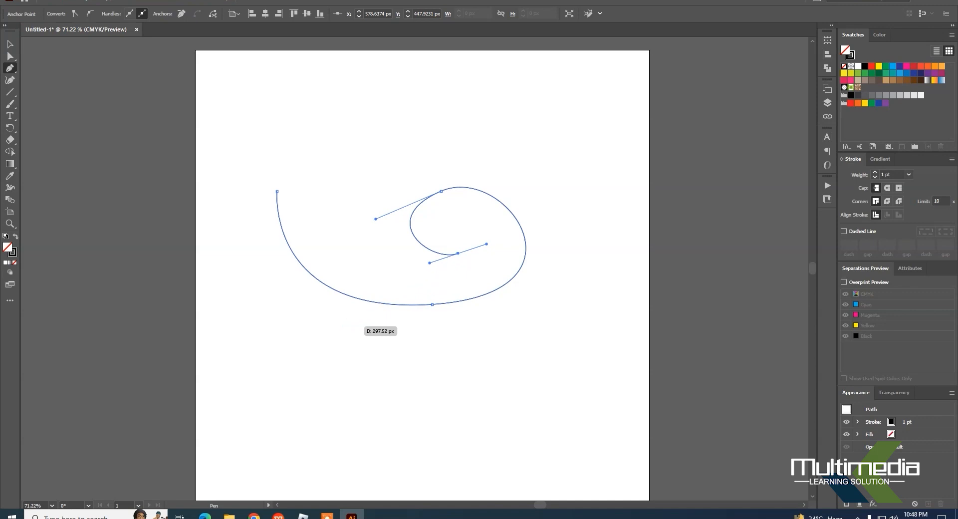
Step: Raise the spiral's outer endpoint and upper anchor with Direct Selection, and adjust the handles of the upper anchor and inner endpoint
click(10, 56)
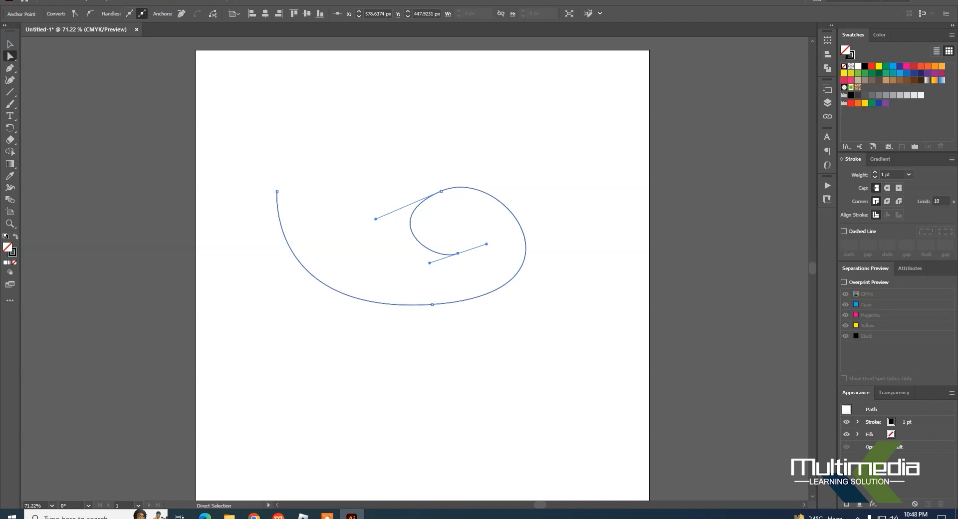
drag(277, 192, 283, 171)
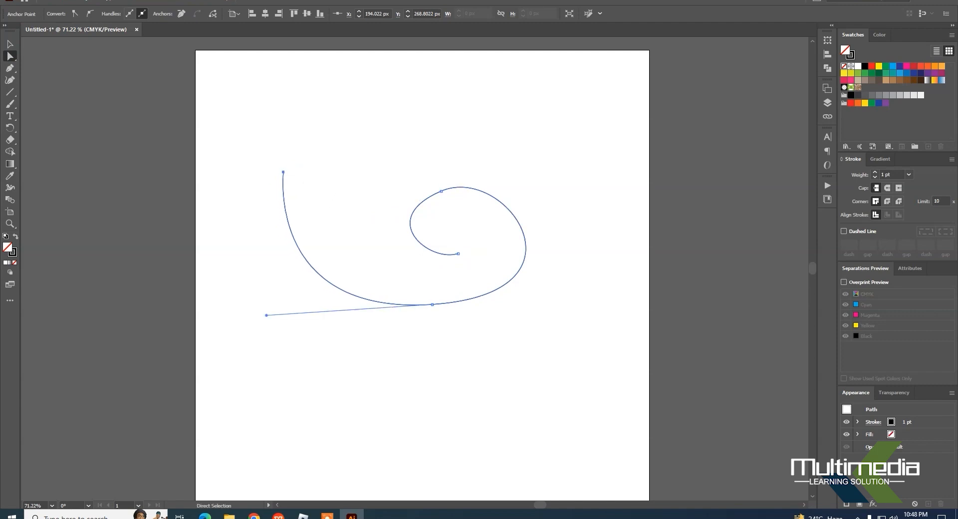
drag(441, 192, 442, 167)
drag(507, 139, 528, 126)
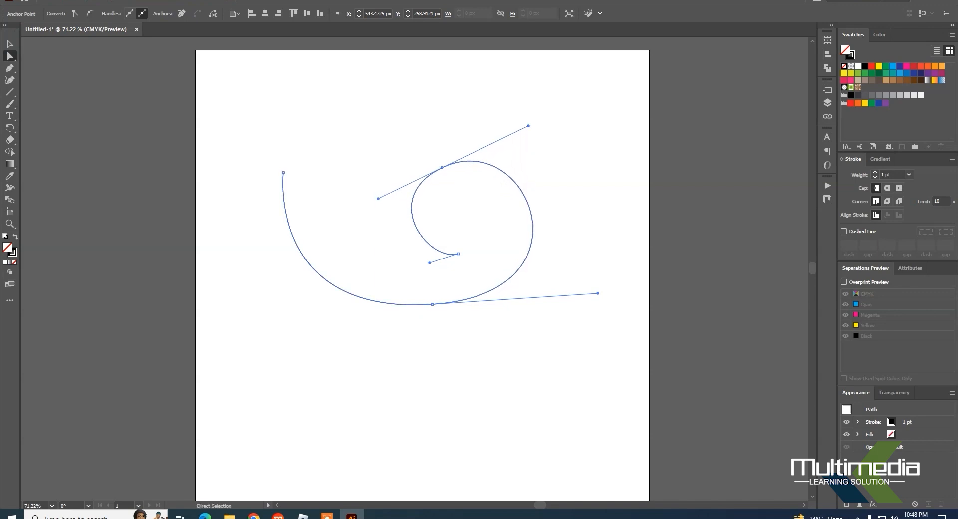
drag(430, 262, 415, 265)
Step: Reshape the spiral by raising its outer endpoint, lowering the bottom anchor, levelling its handles and adjusting the upper anchor's handles, then deselect it
drag(260, 198, 336, 129)
drag(283, 172, 291, 152)
drag(432, 304, 432, 320)
drag(267, 330, 322, 320)
drag(599, 319, 592, 319)
drag(525, 137, 523, 136)
click(432, 320)
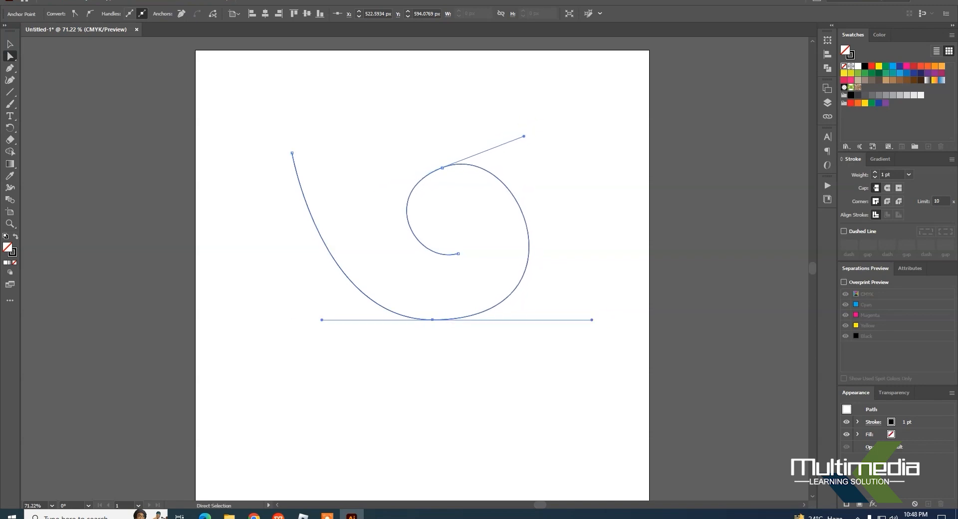
click(9, 44)
click(521, 96)
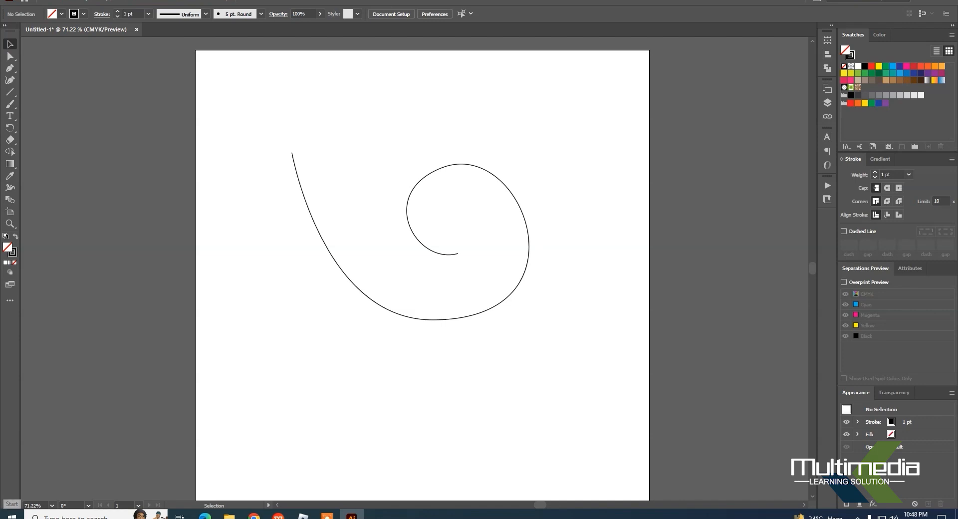
Step: Draw an open curve with three anchor points above and between the spiral's ends using the Pen tool, end the path and deselect it
click(9, 68)
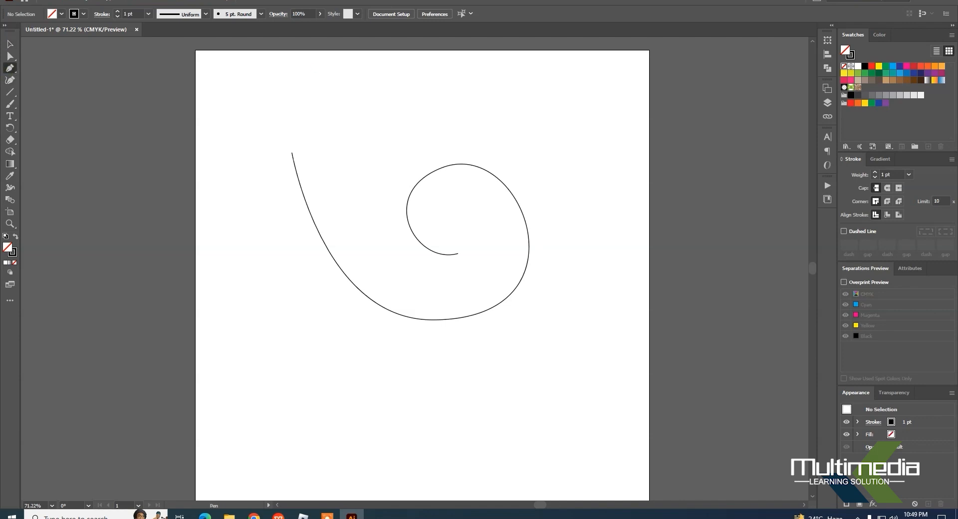
drag(314, 68, 353, 96)
drag(373, 145, 382, 195)
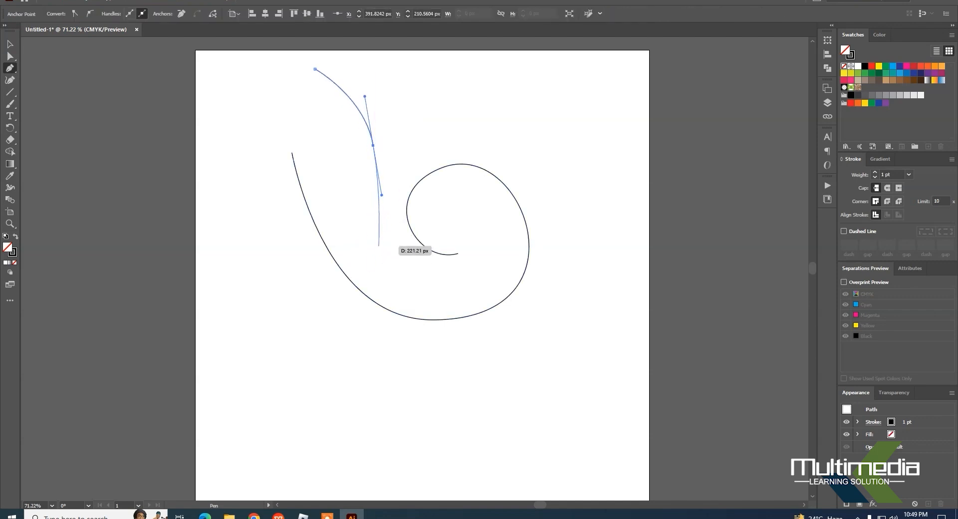
click(379, 246)
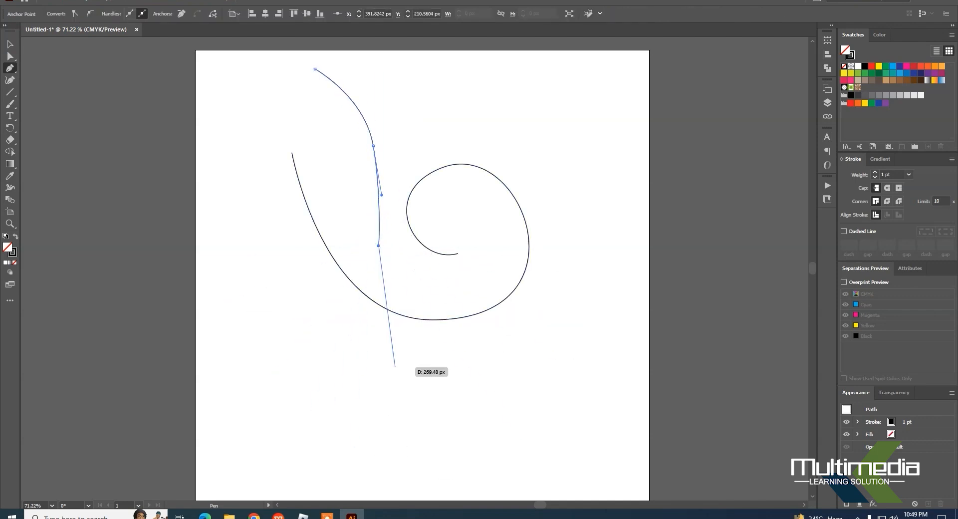
click(10, 43)
click(227, 105)
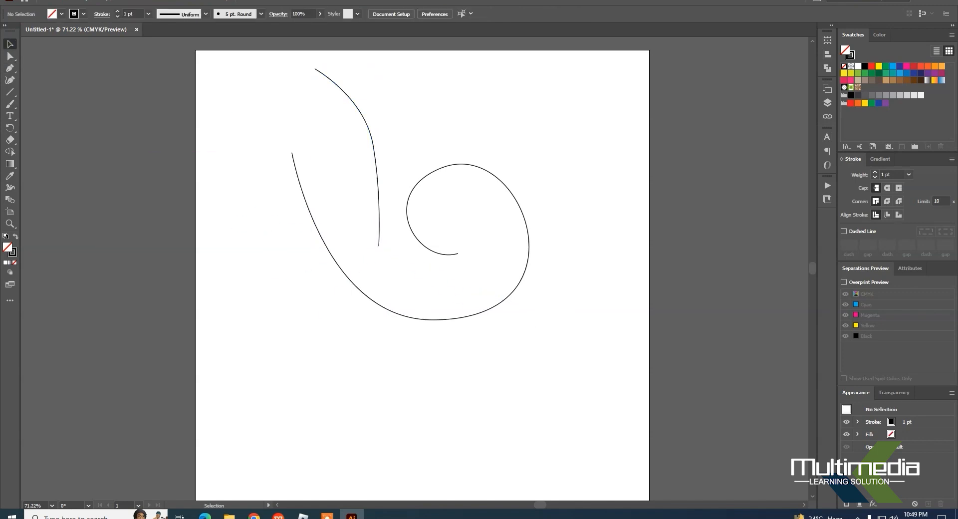
Step: Reshape the new curve with Direct Selection by shifting its middle anchor up and right and its lower endpoint upward, then deselect it
click(10, 56)
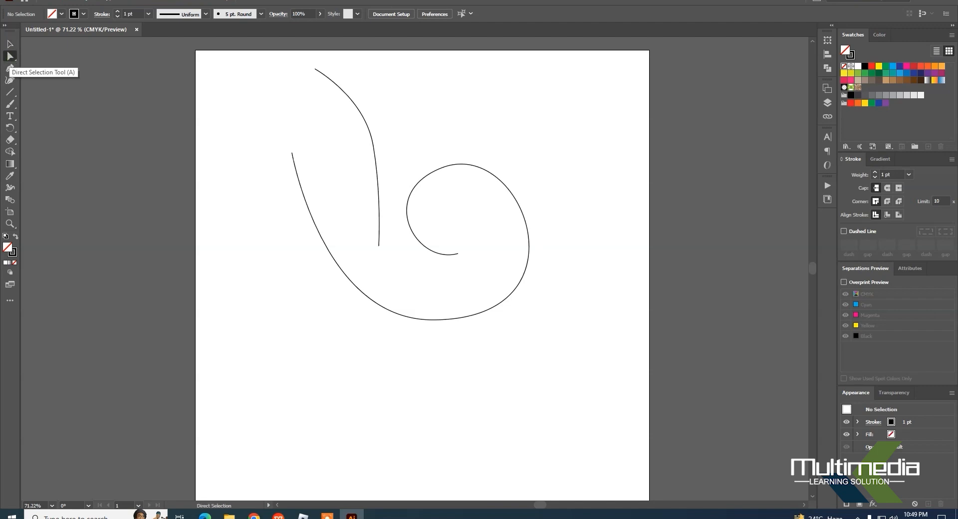
click(314, 68)
drag(366, 160, 387, 142)
click(379, 245)
drag(379, 245, 407, 204)
drag(387, 141, 391, 122)
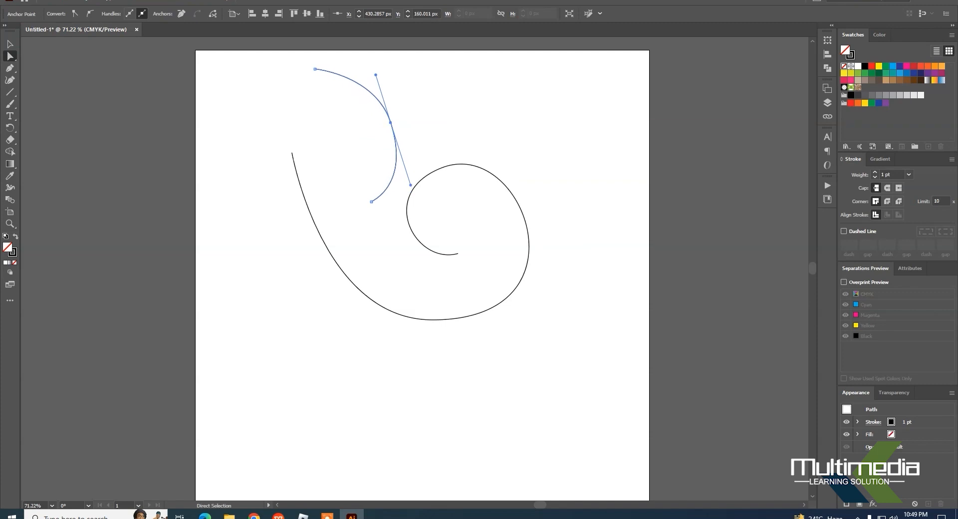
click(288, 307)
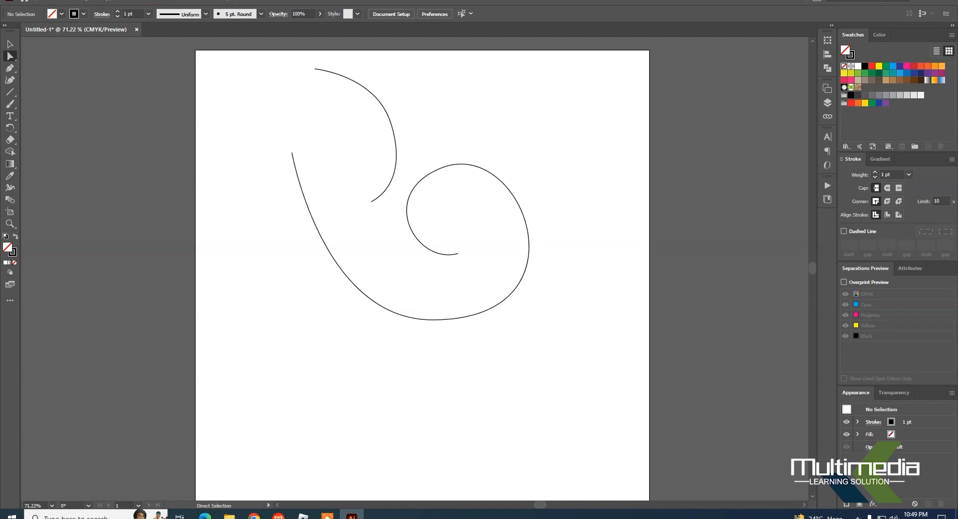
Step: Select both curves and delete them together with the leftover anchor point, leaving the artboard empty
drag(527, 108, 271, 342)
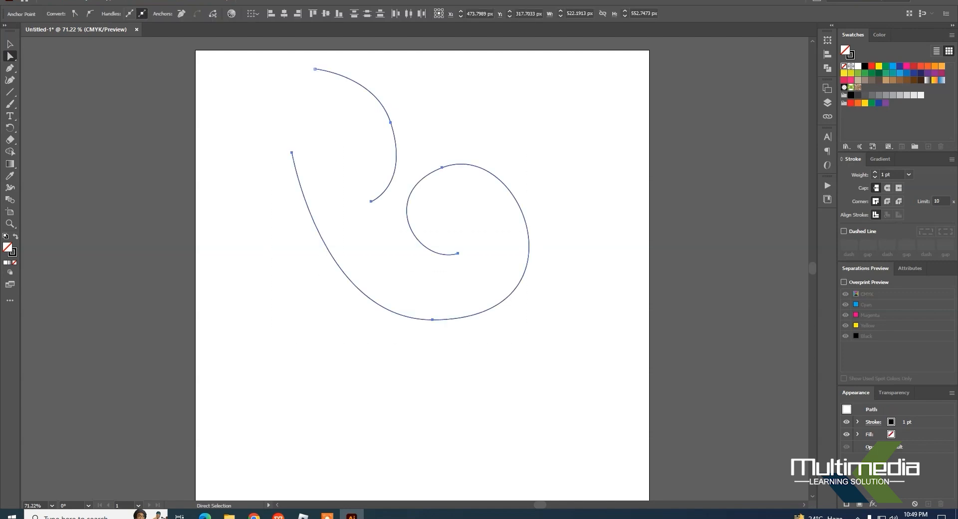
key(Delete)
scroll(492, 182, up, 1)
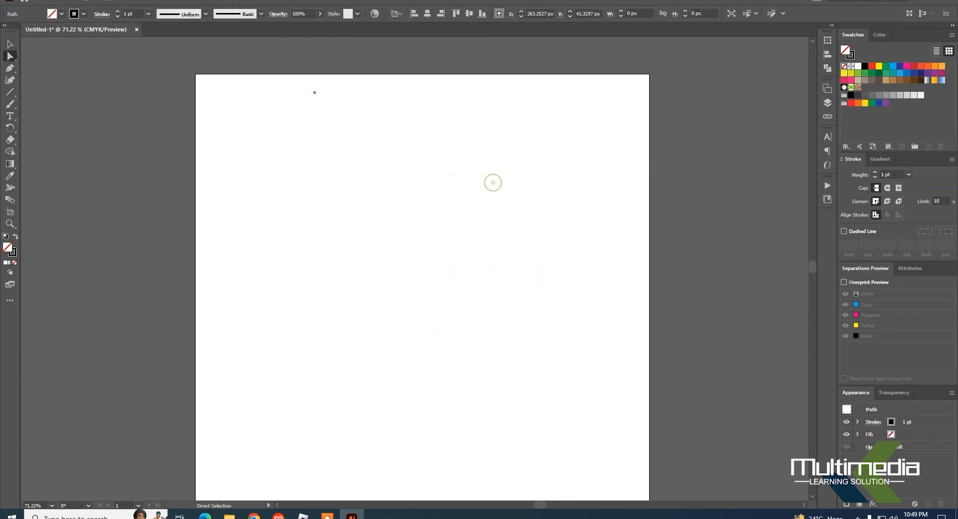
key(Delete)
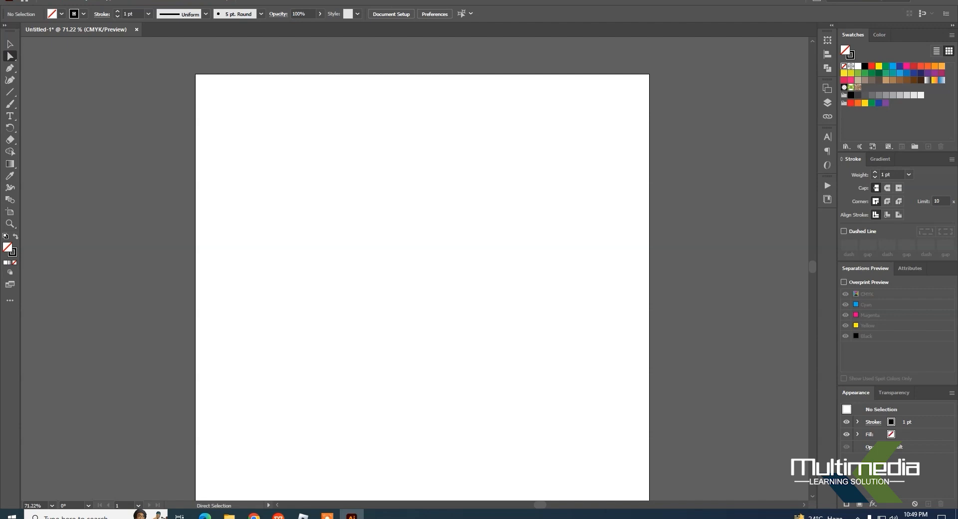
key(v)
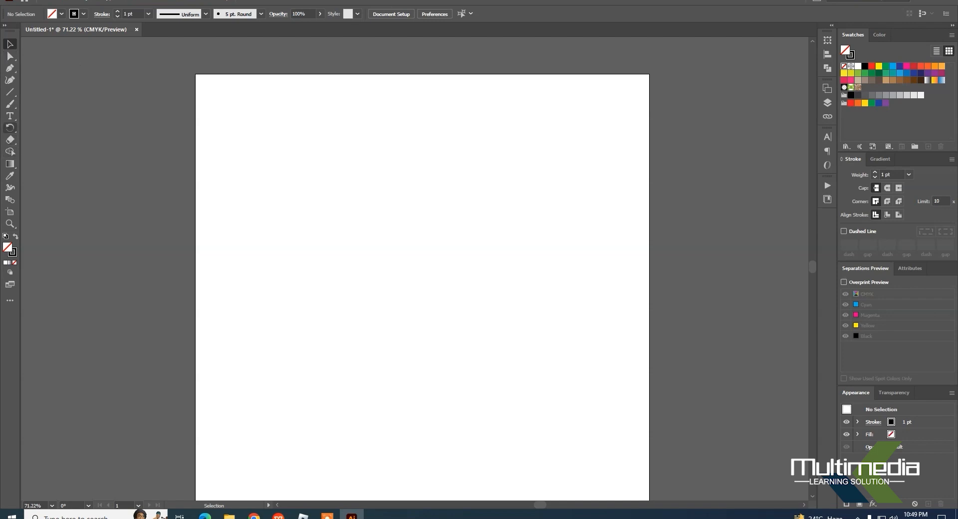
Step: Detach the shape tools as a floating toolbar beside the artboard and draw a five-pointed star about 260 by 248 px
click(10, 92)
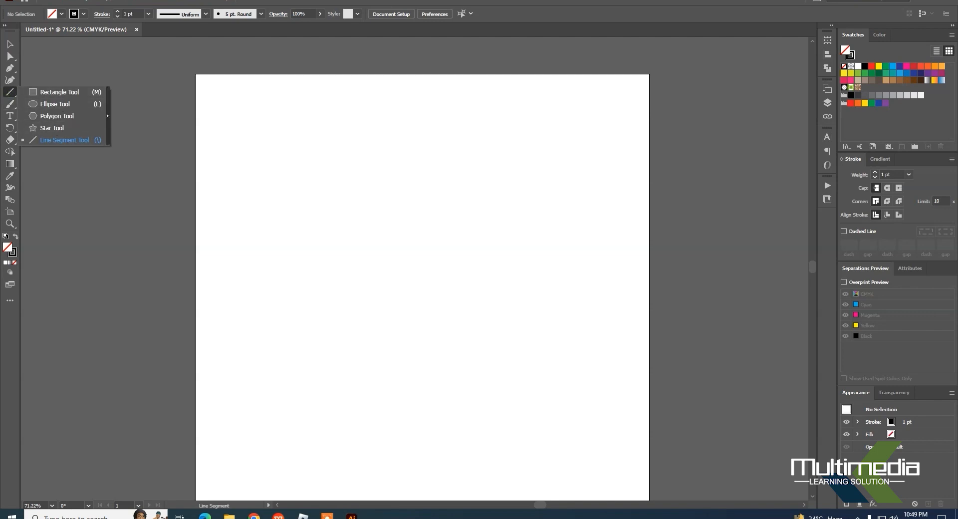
click(108, 116)
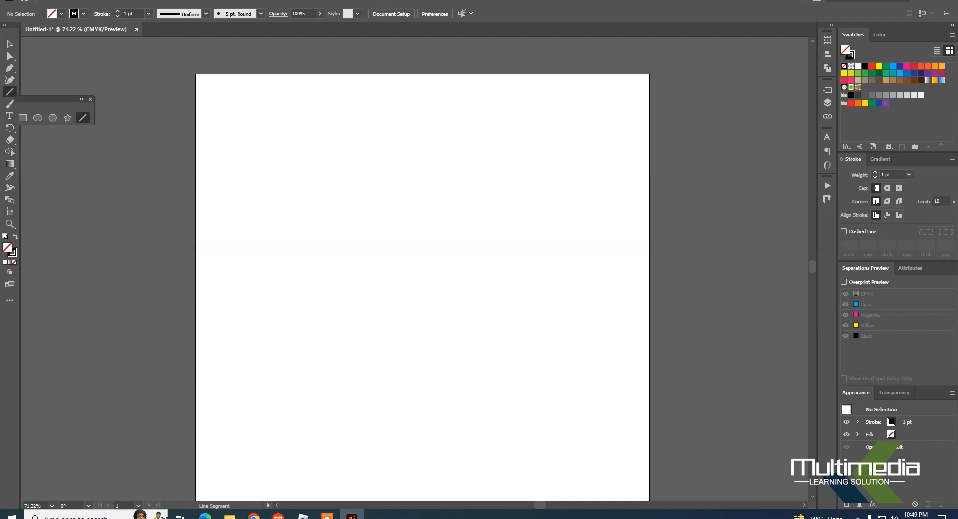
drag(54, 100, 105, 102)
click(122, 120)
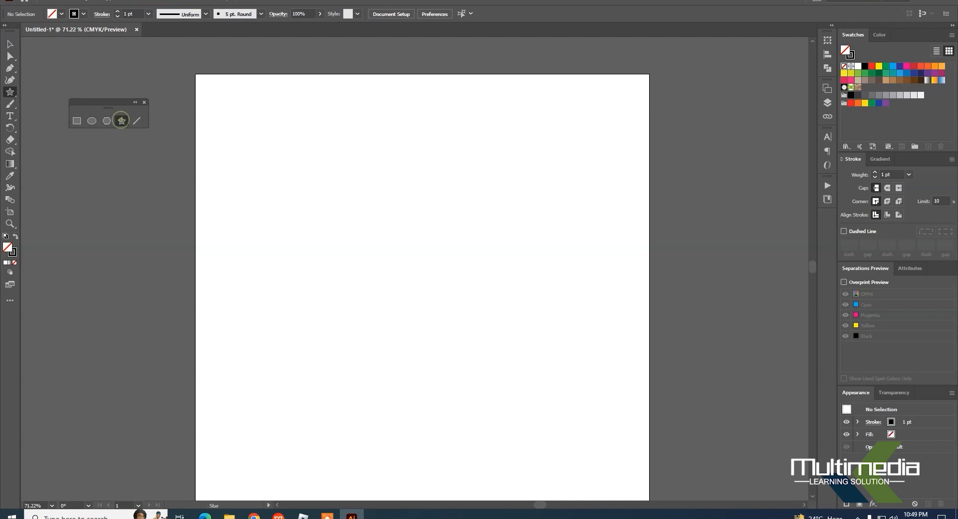
drag(388, 225, 425, 277)
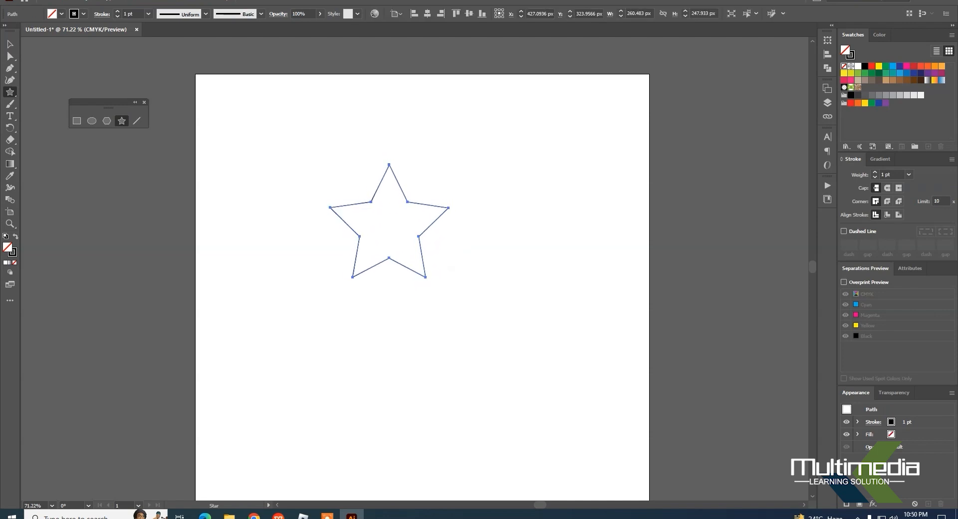
Step: Move the star slightly down and right, and stretch its top point straight up to about Y 124 px with Direct Selection
click(9, 43)
click(390, 230)
drag(375, 192, 381, 216)
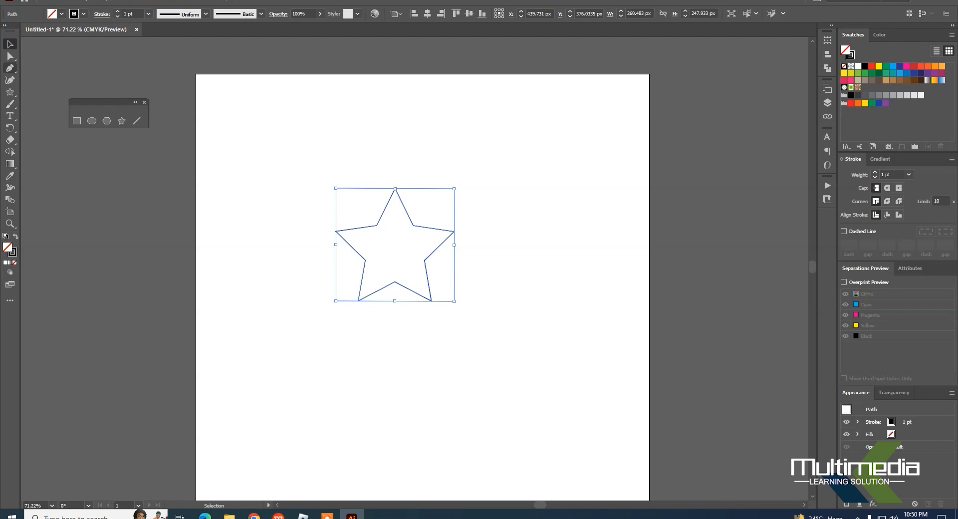
click(9, 56)
drag(395, 188, 395, 131)
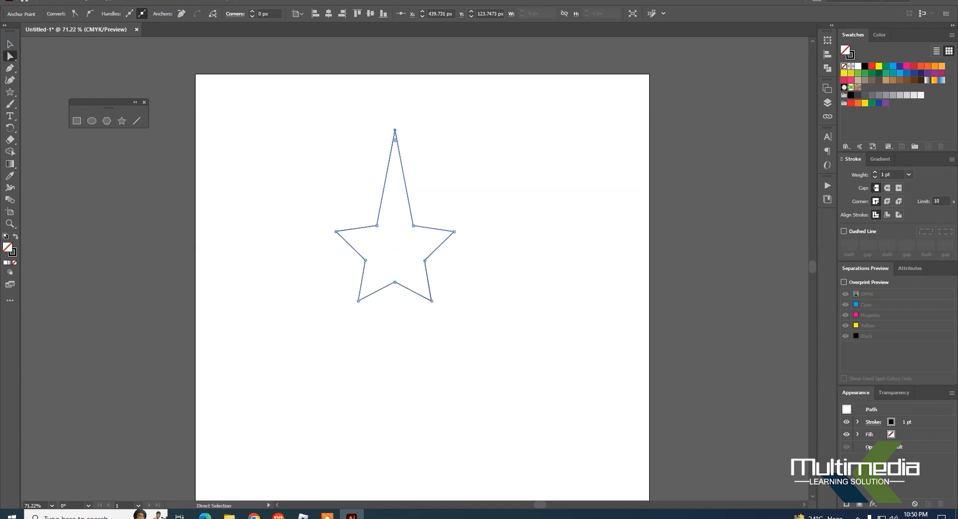
Step: Round the star's right and left points using their corner widgets, with a radius of about 20 px on the right, and deselect
click(454, 231)
drag(444, 234, 447, 243)
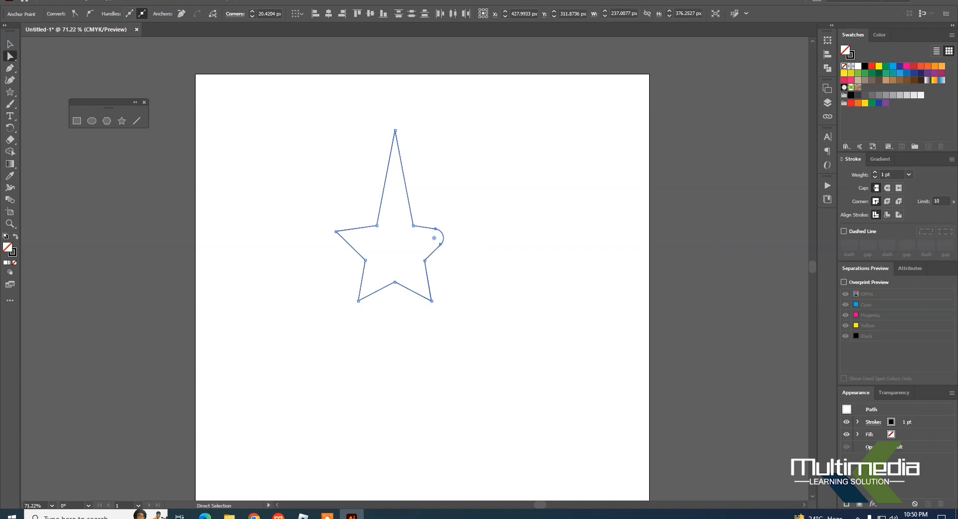
click(335, 231)
drag(345, 234, 362, 240)
click(392, 406)
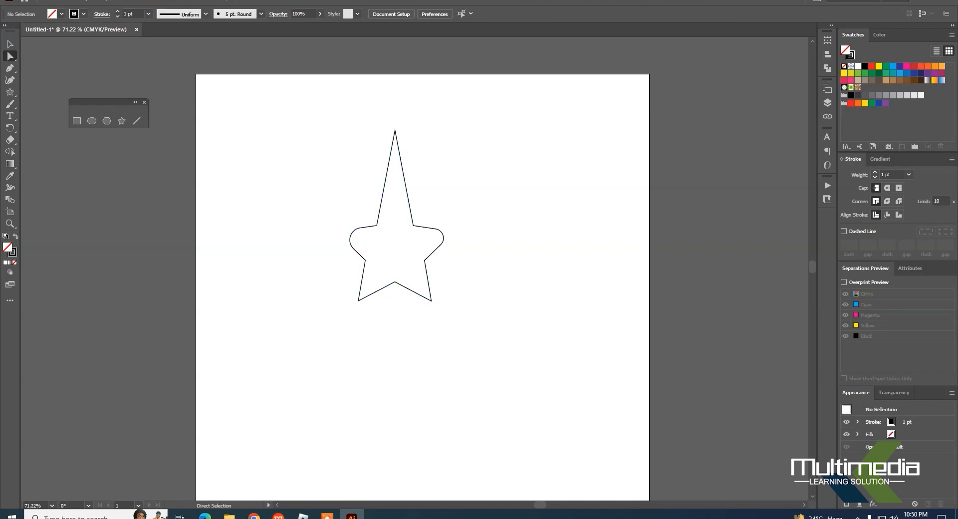
Step: Draw two slanted line segments as angry eyebrows across the star's tall upper point, each about 50 px wide
click(10, 92)
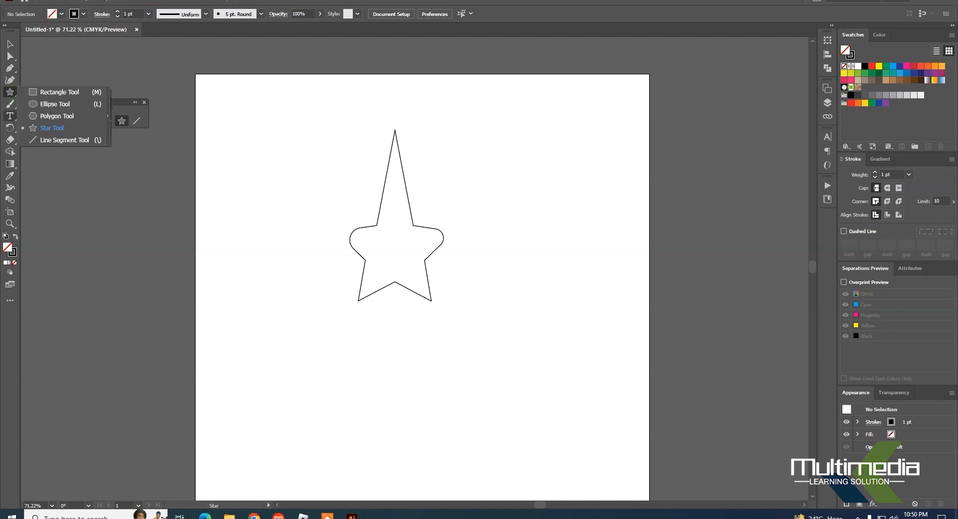
click(10, 116)
click(9, 104)
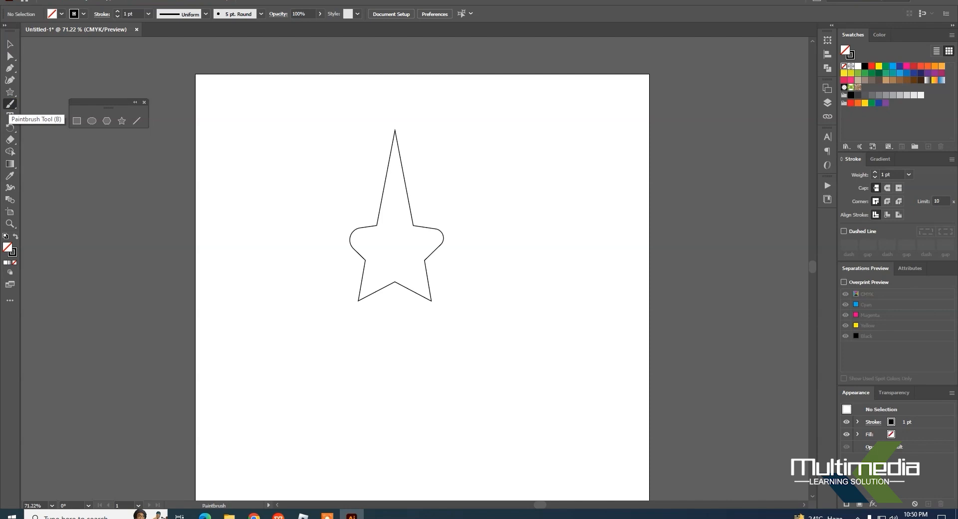
click(9, 92)
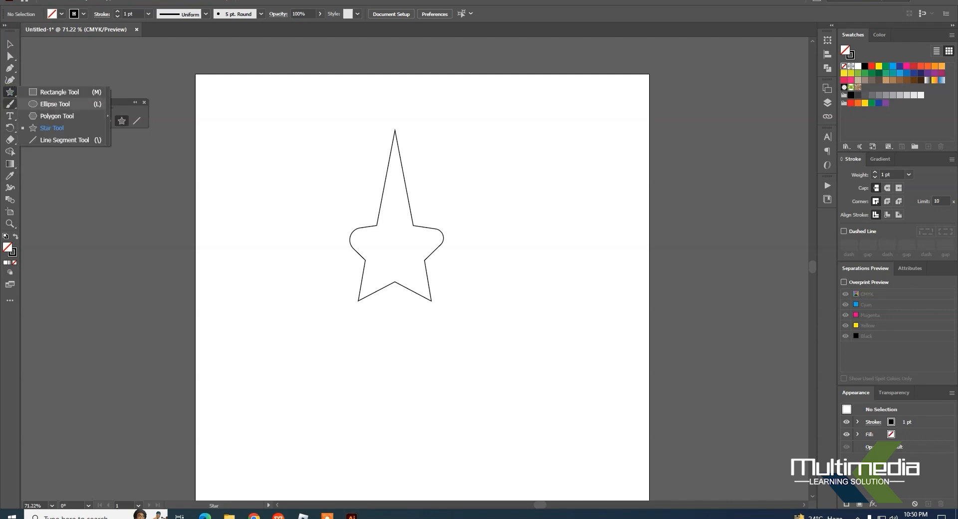
click(49, 140)
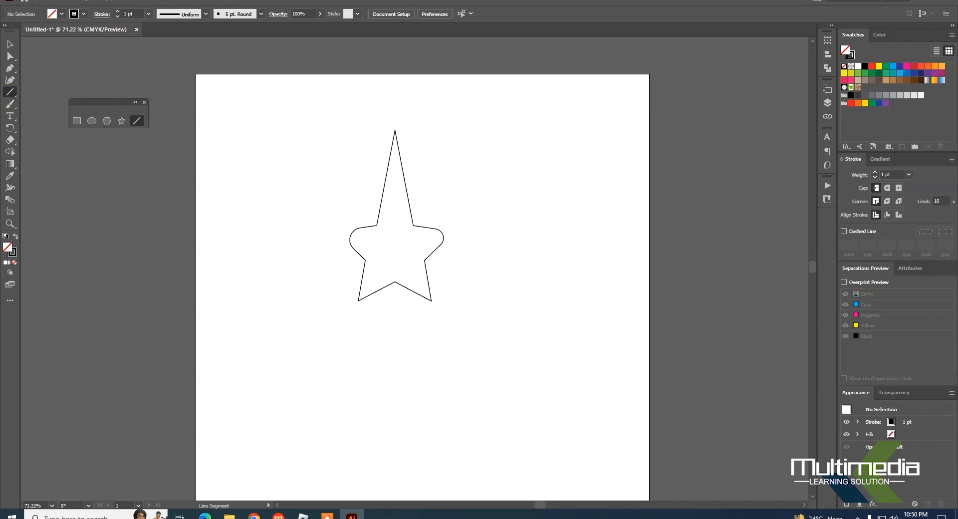
mouse_move(399, 212)
mouse_down()
mouse_move(418, 199)
mouse_move(392, 212)
mouse_up()
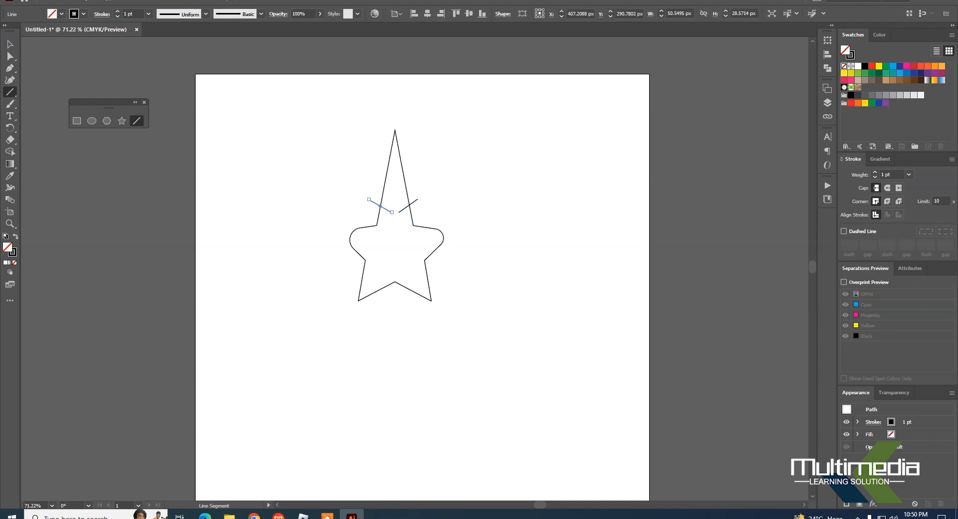
Step: Draw two circles about 20 px in diameter as eyes beneath the eyebrows and deselect them
key(p)
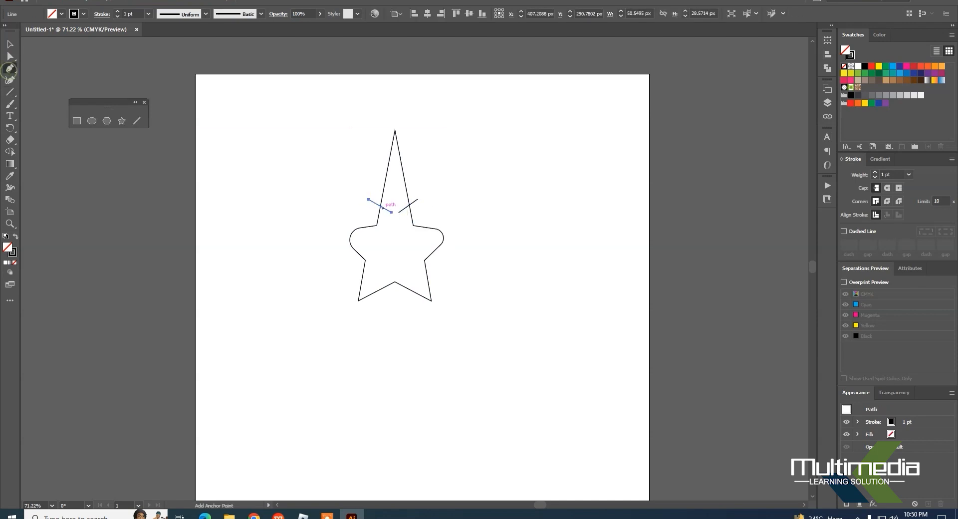
click(91, 121)
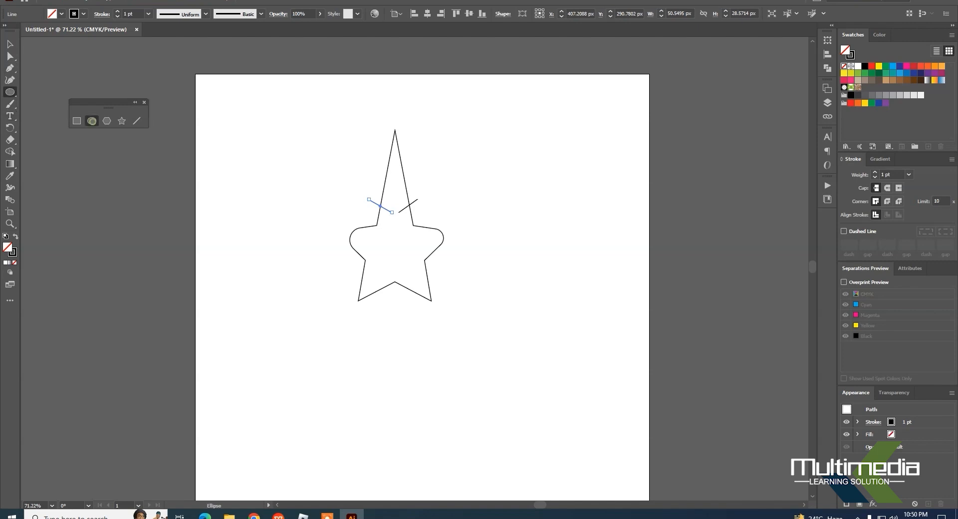
drag(383, 215, 410, 224)
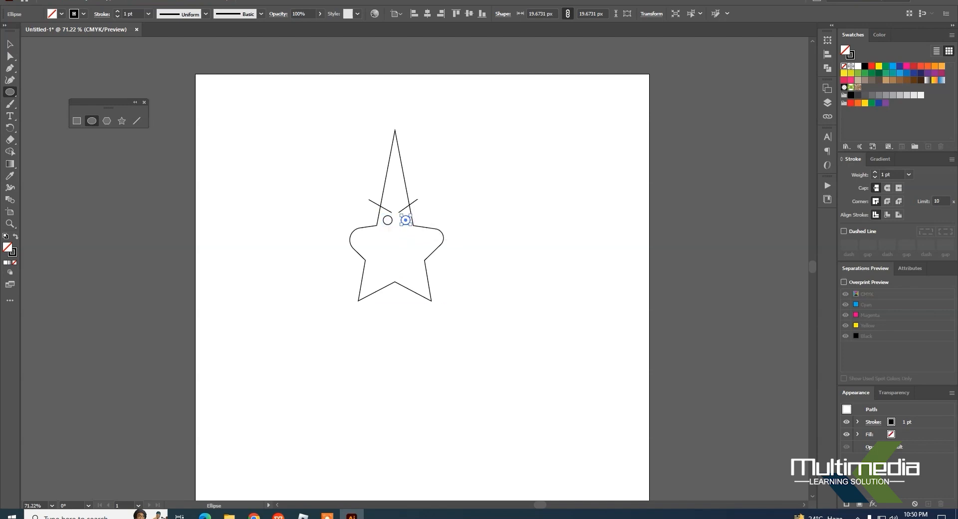
click(9, 44)
click(528, 360)
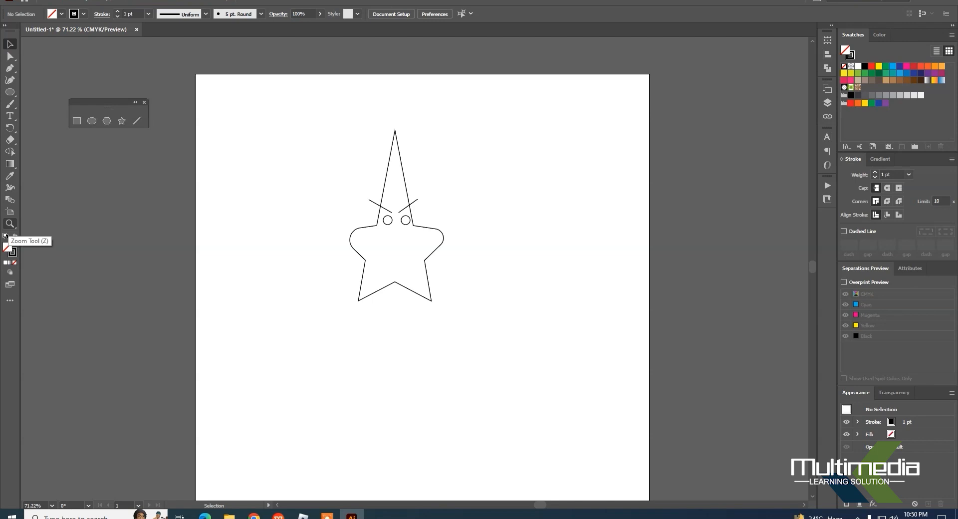
Step: Draw an ellipse about 85 by 49 px as a mouth in the middle of the star and delete it
click(10, 224)
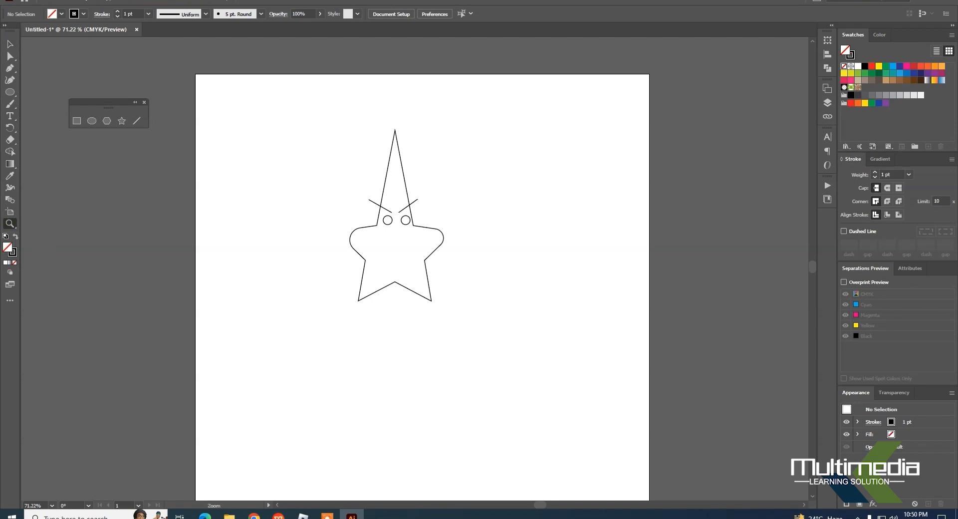
click(303, 132)
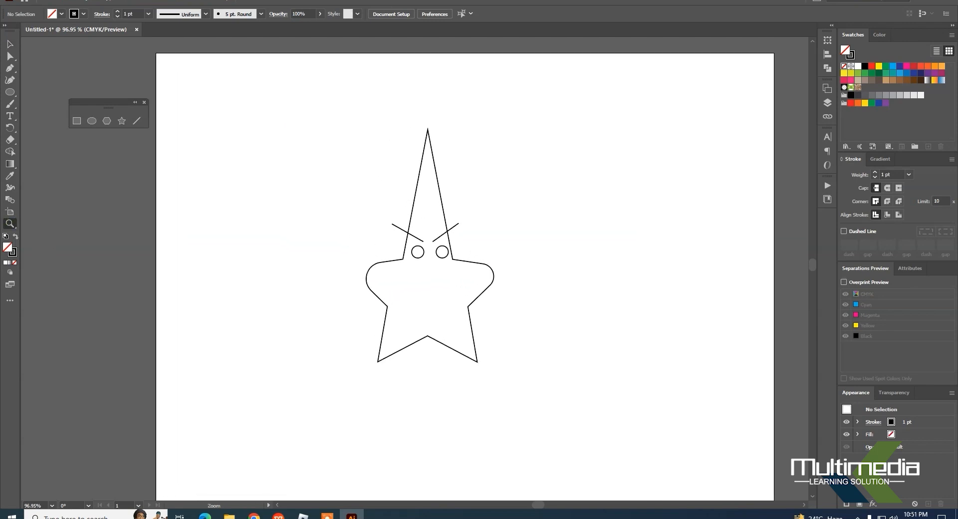
click(479, 302)
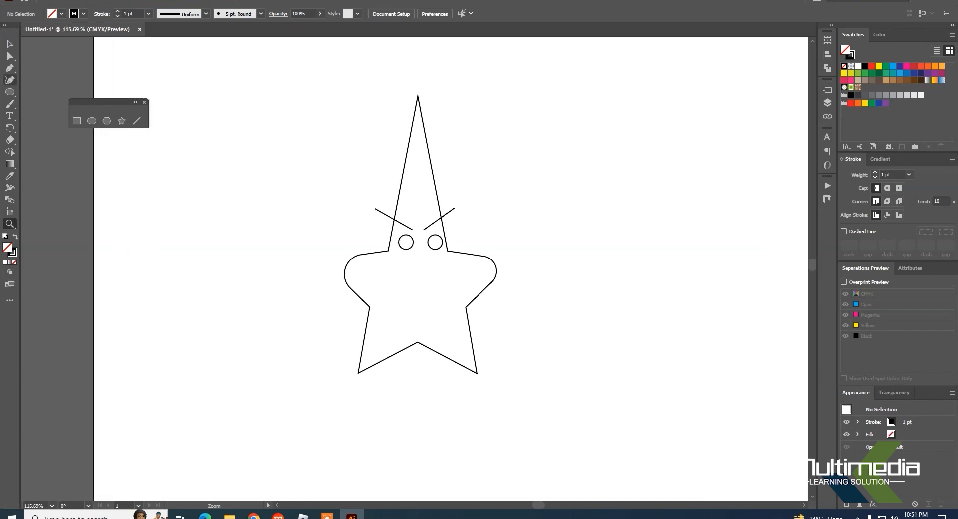
click(9, 44)
click(9, 92)
drag(390, 282, 452, 315)
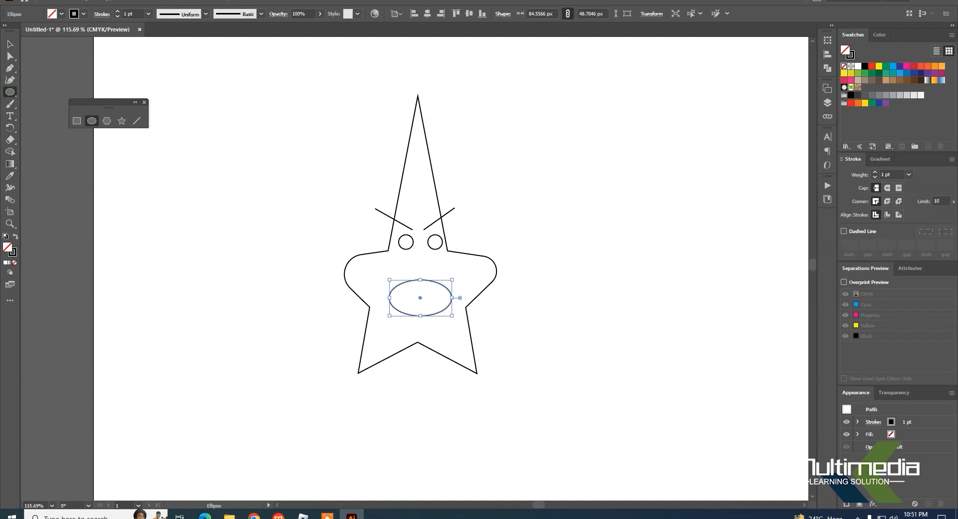
click(10, 44)
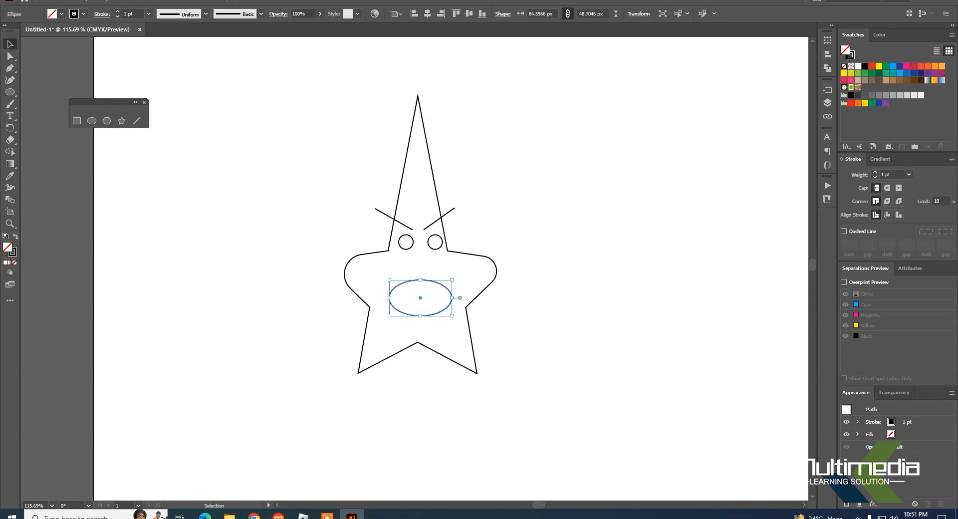
key(Delete)
Step: Draw a thin horizontal rectangle as the mouth and a small square above it as the nose, and deselect them
click(77, 121)
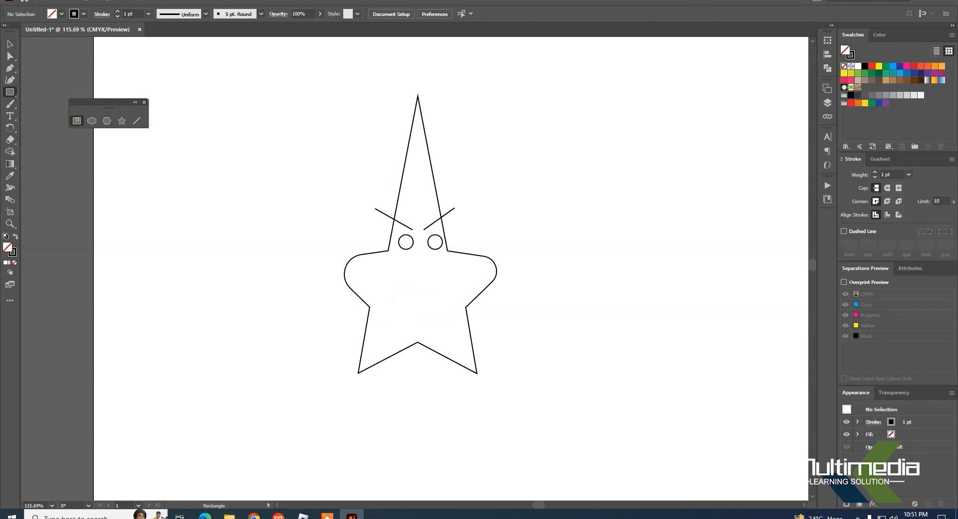
drag(400, 292, 440, 300)
drag(416, 267, 427, 277)
click(9, 44)
click(581, 278)
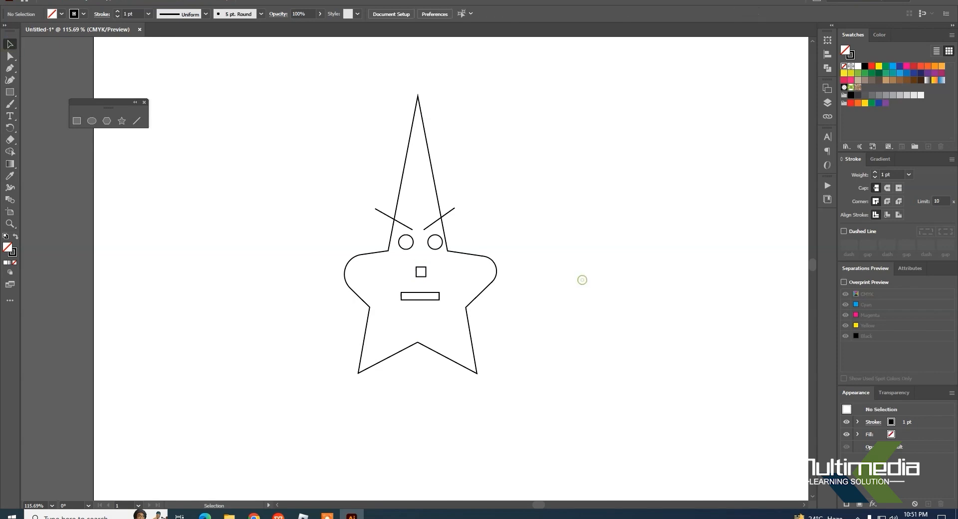
Step: Round off the mouth rectangle's two lower corners and the nose square's two upper corners, and deselect them
click(418, 299)
key(z)
drag(416, 316, 417, 316)
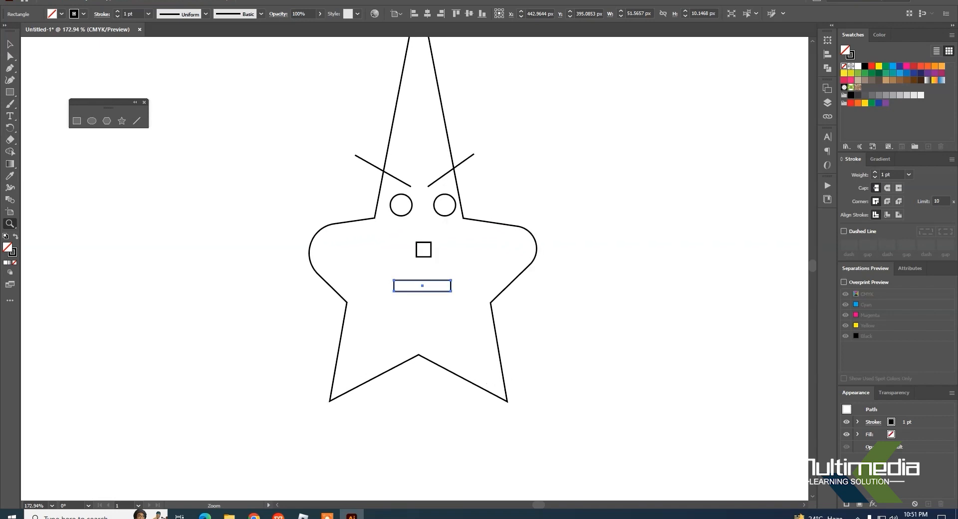
key(v)
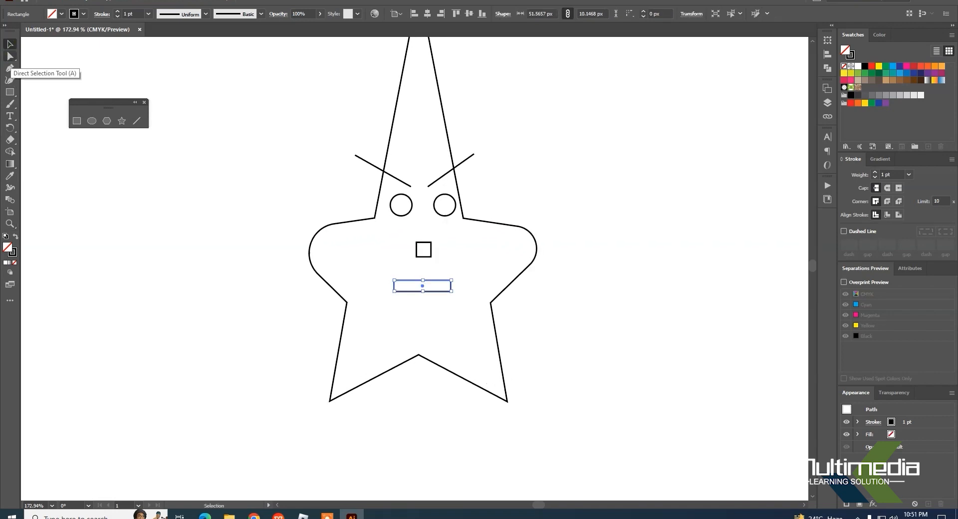
click(10, 56)
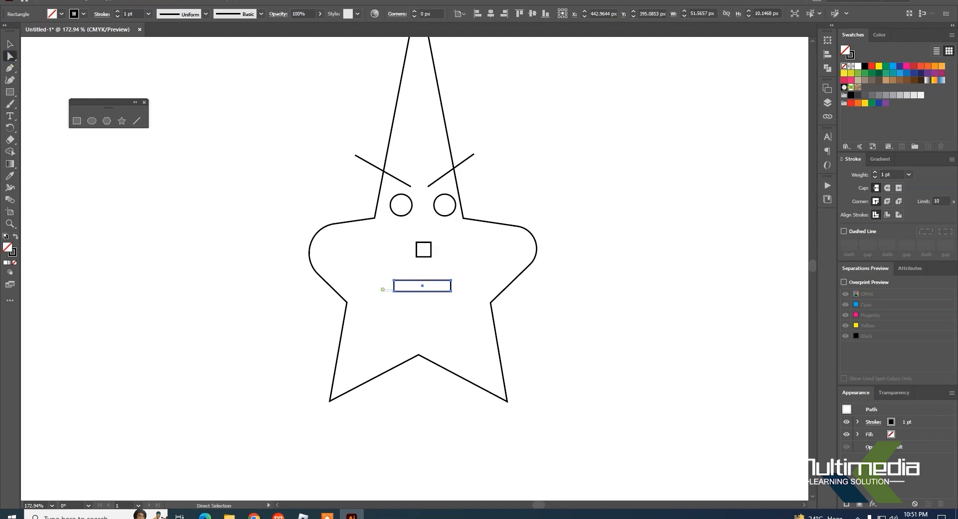
drag(382, 289, 447, 284)
click(616, 338)
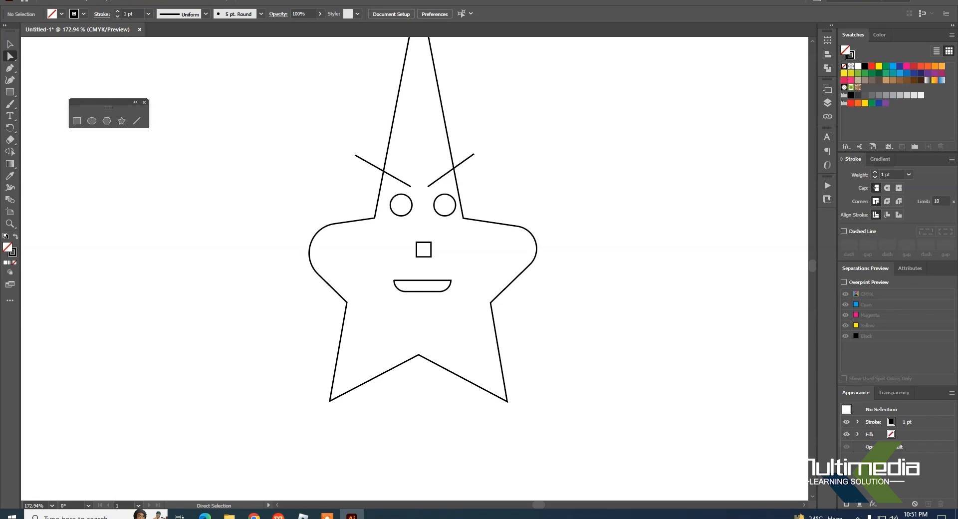
drag(406, 235, 432, 264)
click(608, 293)
Step: Draw a small circle about 7 px in diameter inside the lower right of each eye as pupils and deselect them
click(92, 121)
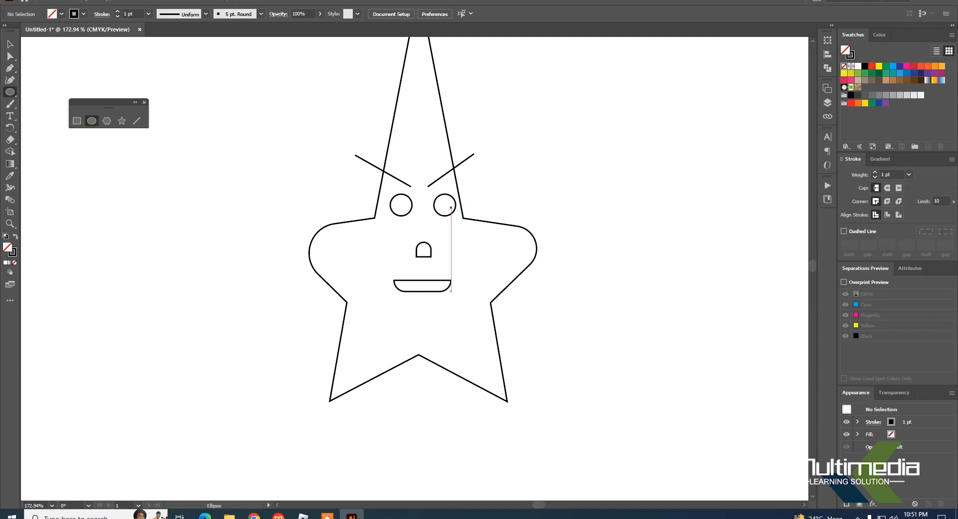
drag(444, 204, 449, 209)
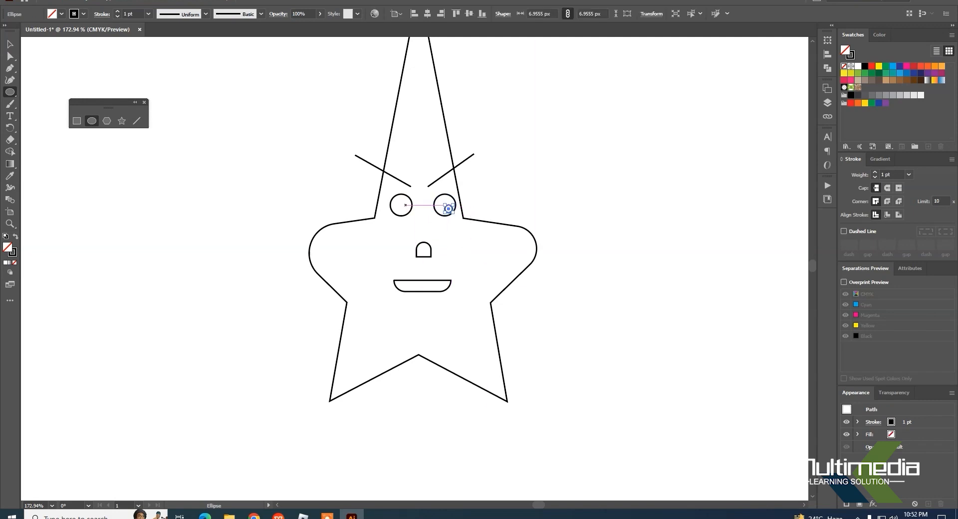
drag(404, 206, 406, 210)
click(10, 43)
click(302, 100)
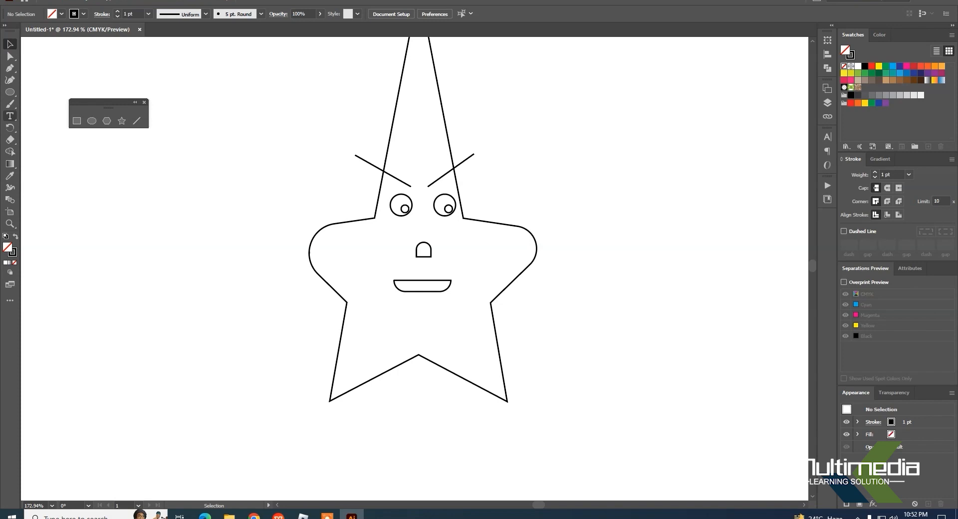
Step: Draw a rectangle about 13 by 43 px at the star's rounded right point and rotate it to slant outward as an arm
click(10, 92)
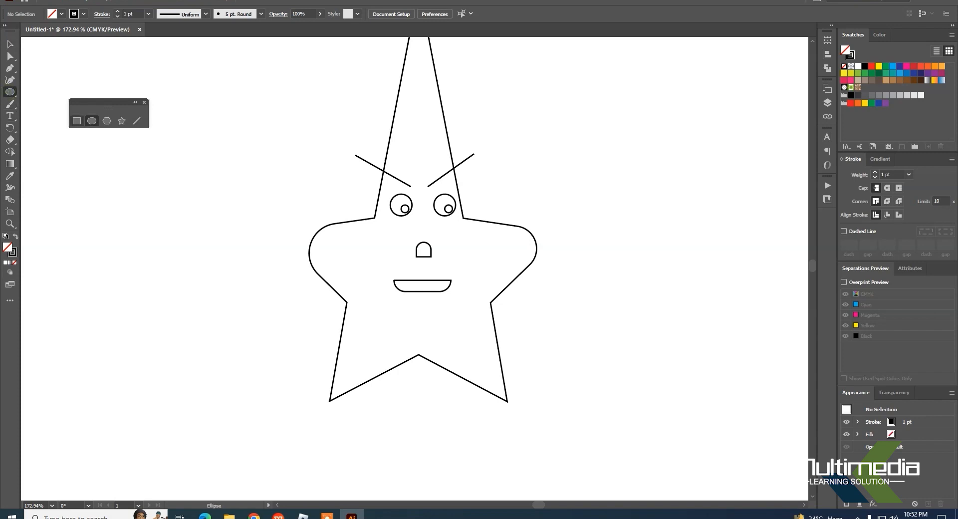
click(76, 121)
drag(532, 202, 547, 249)
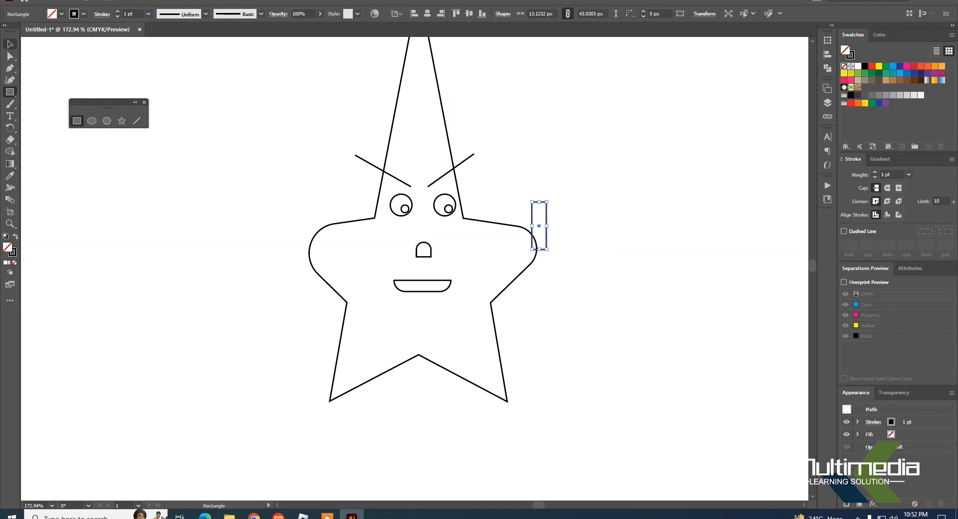
click(10, 44)
click(598, 204)
drag(547, 215, 574, 209)
click(583, 244)
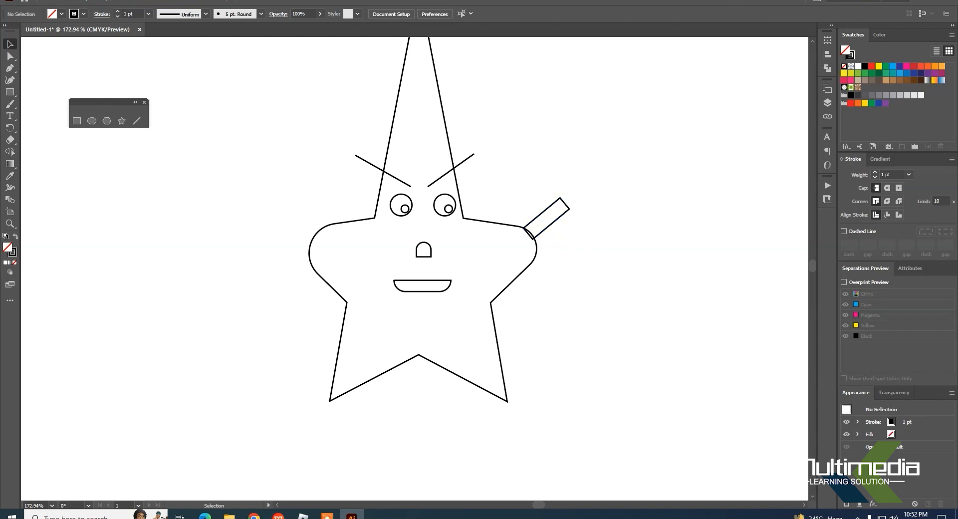
Step: Try repeating the last rotation on the right arm rectangle and undo it
click(546, 228)
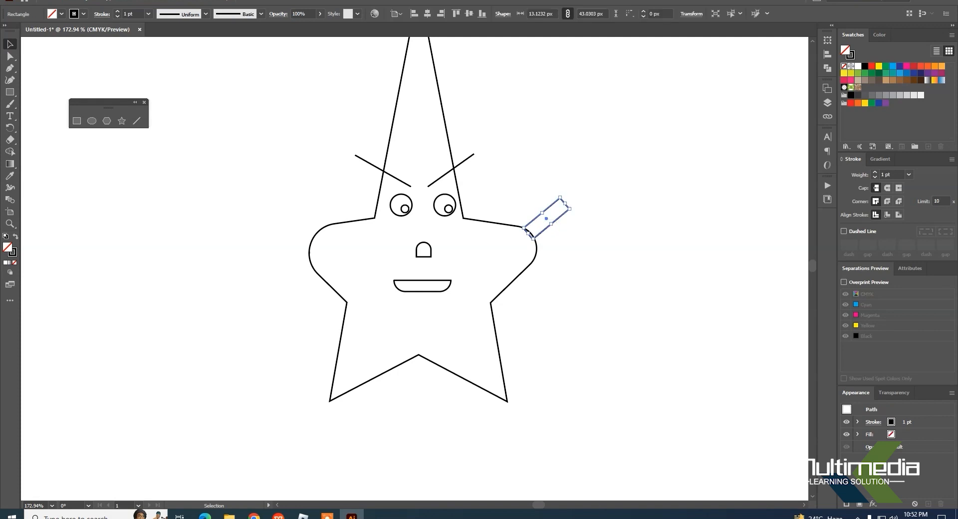
click(65, 1)
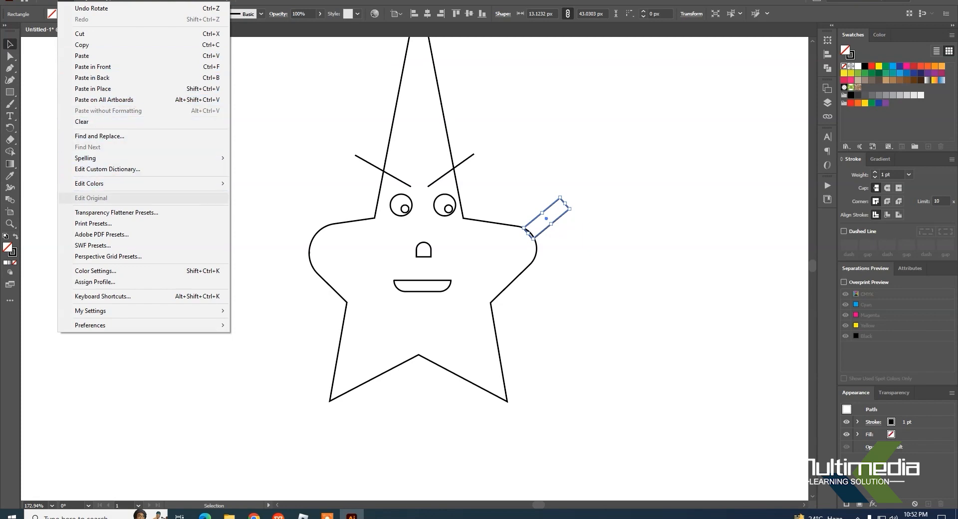
click(641, 205)
drag(601, 182, 562, 219)
key(ctrl+d)
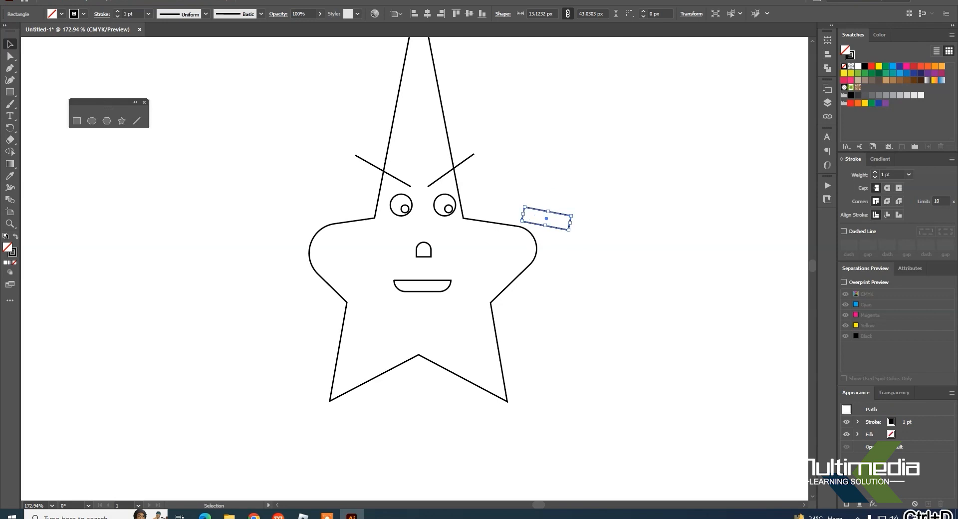
key(ctrl+z)
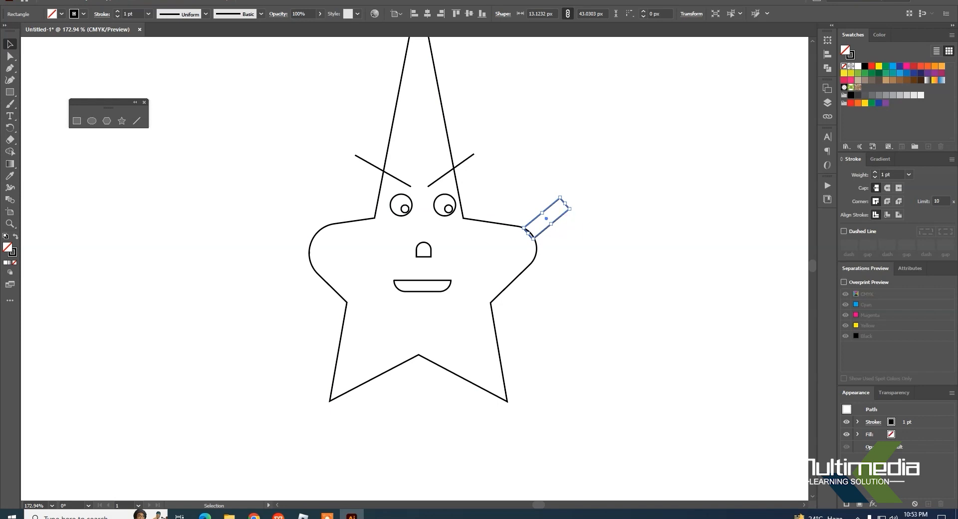
Step: Place a mirrored copy of the arm rectangle on the star's rounded left point and nudge the right arm into position
drag(559, 219, 300, 216)
click(585, 245)
drag(546, 218, 546, 216)
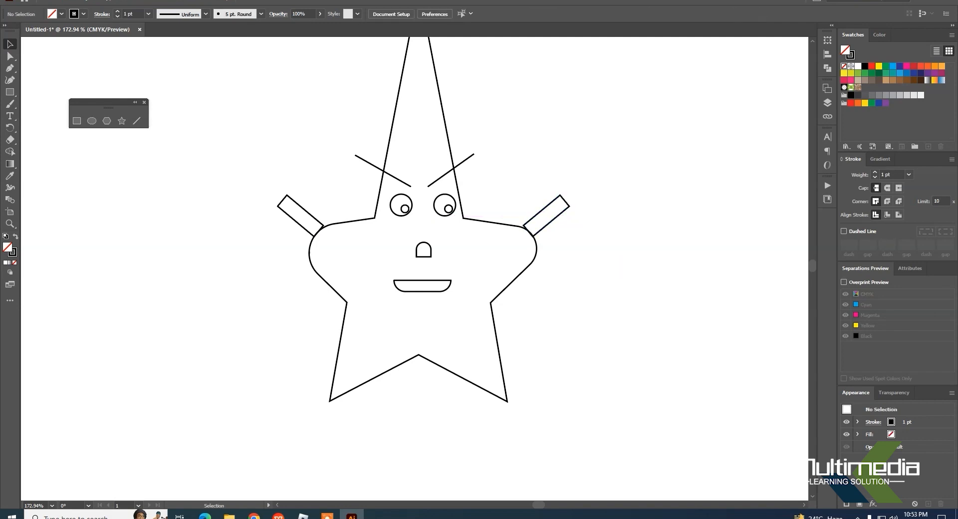
drag(624, 268, 549, 233)
drag(477, 187, 479, 190)
click(510, 201)
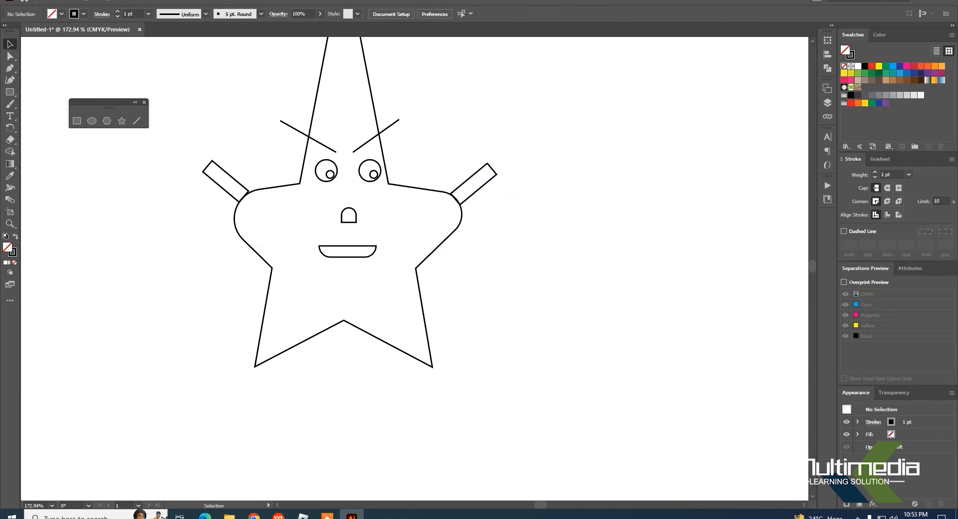
Step: Draw a five-pointed star about 49 by 47 px, rotate it onto the right arm's end, and copy it to the left arm's end
click(9, 92)
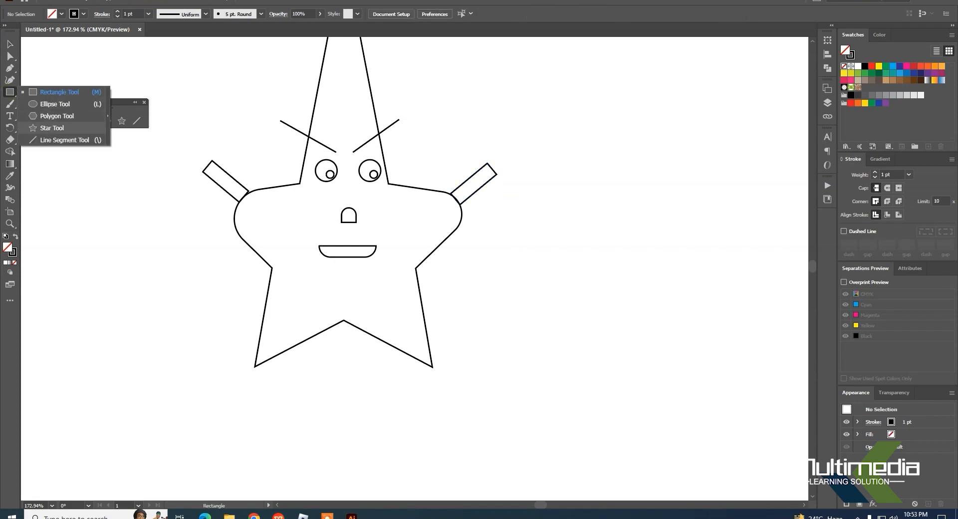
click(36, 129)
drag(498, 141, 527, 159)
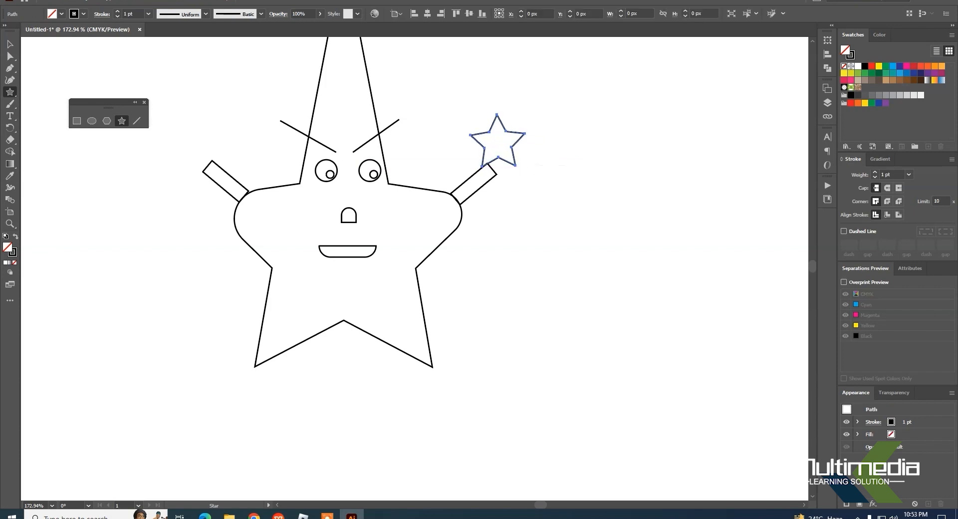
click(9, 45)
drag(528, 112, 547, 133)
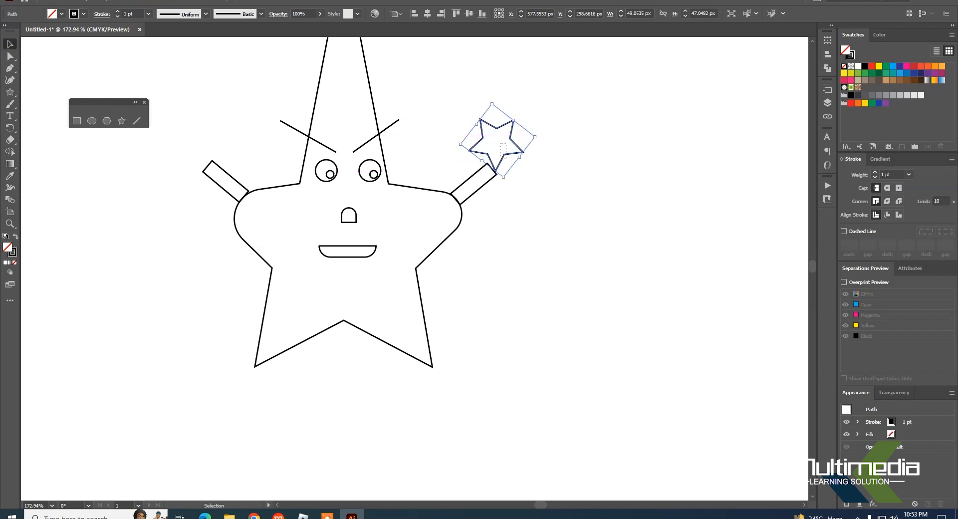
drag(477, 161, 480, 171)
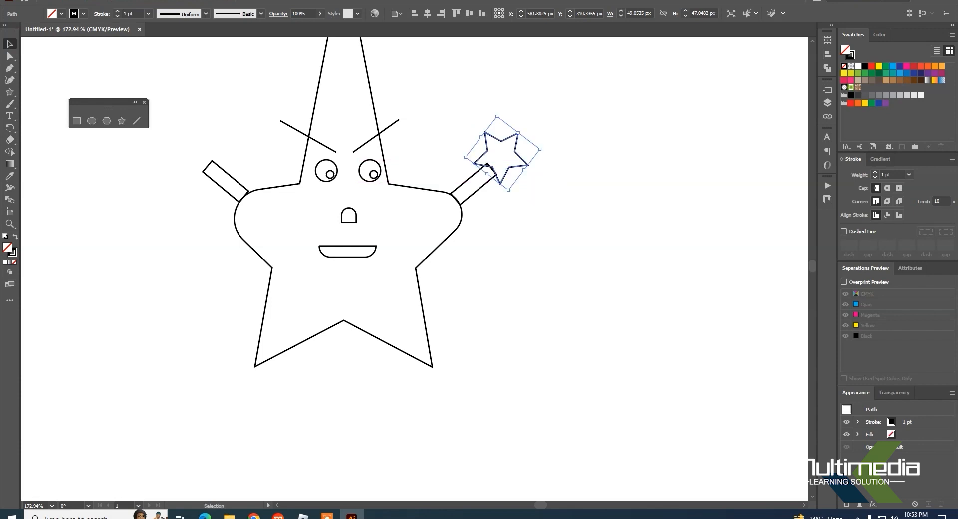
drag(527, 166, 213, 150)
click(568, 269)
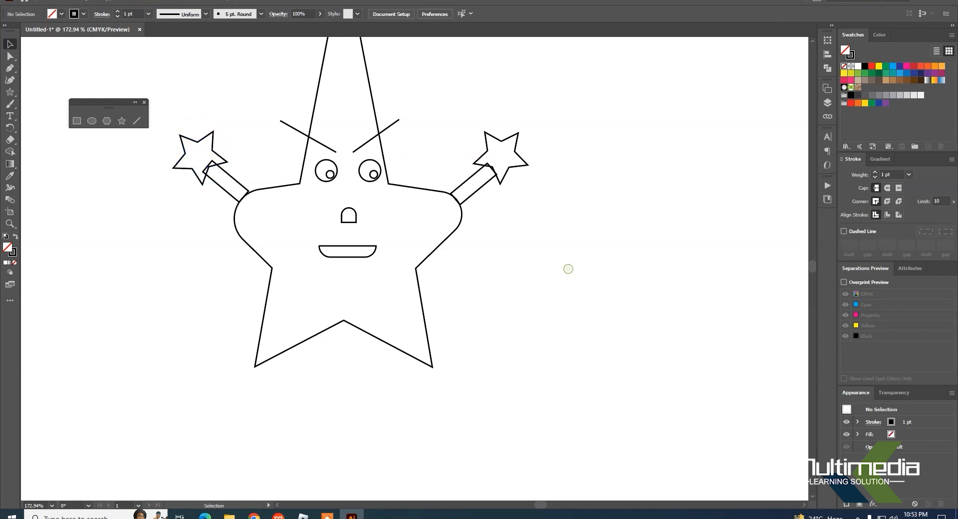
scroll(568, 269, up, 2)
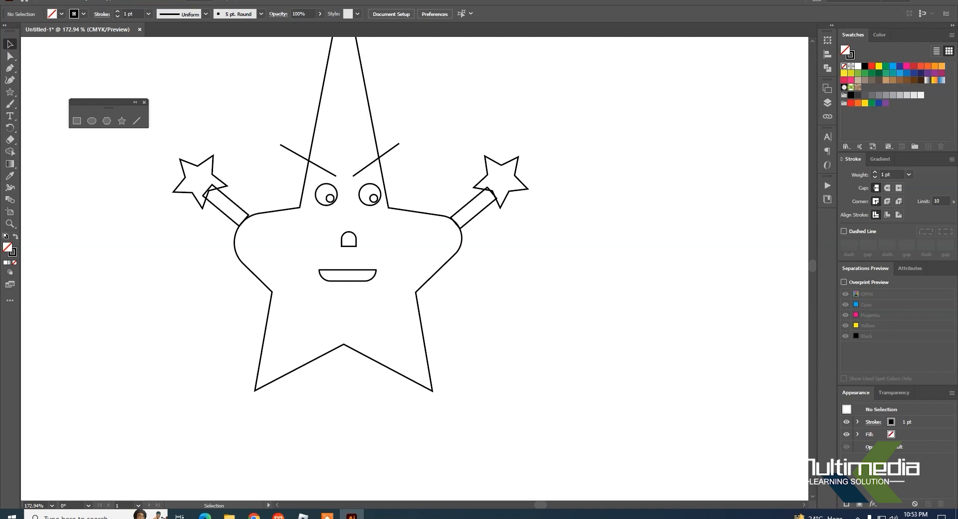
click(205, 2)
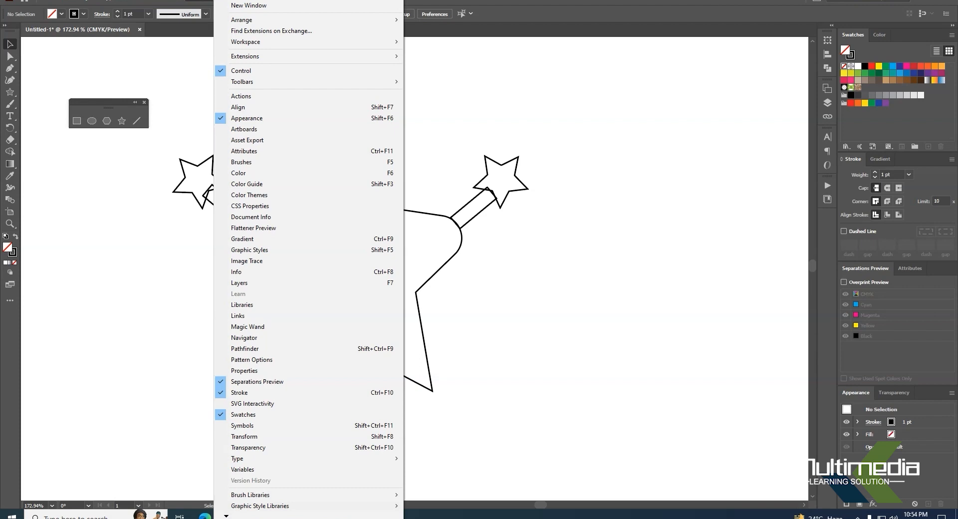
key(Escape)
Step: Fill the two small hand stars with CMYK Yellow and deselect them
click(219, 160)
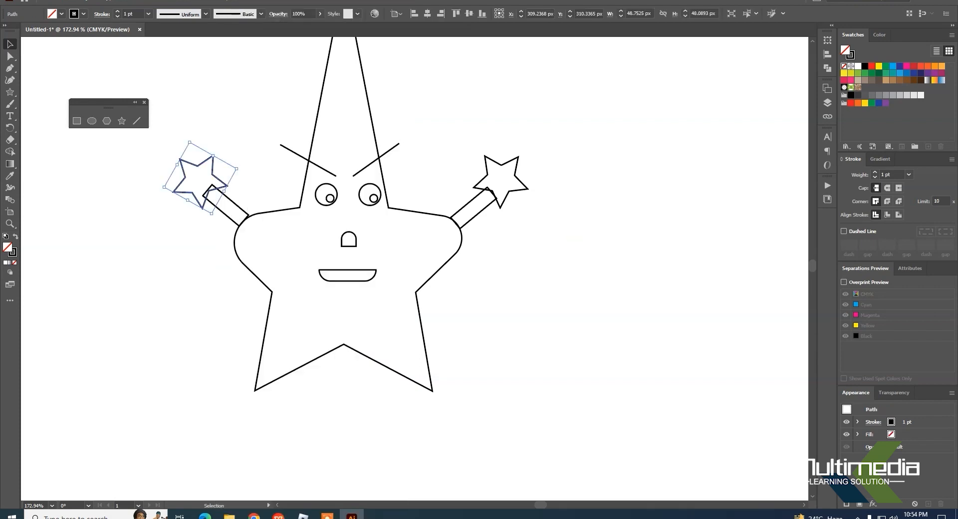
click(519, 167)
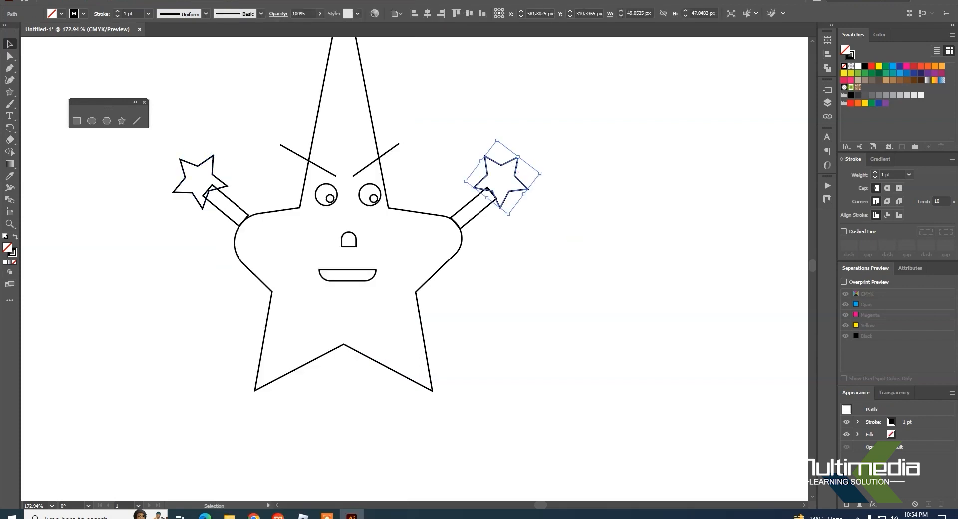
click(878, 65)
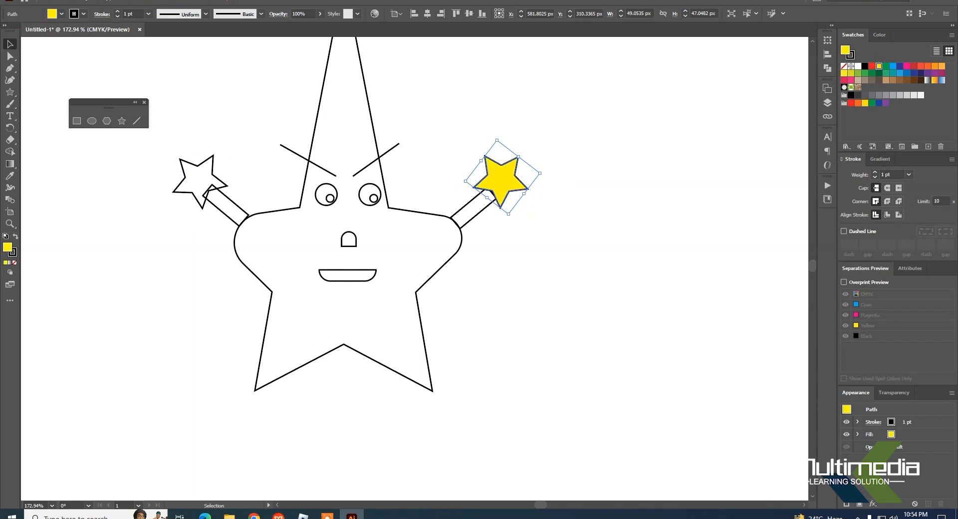
click(213, 157)
click(879, 65)
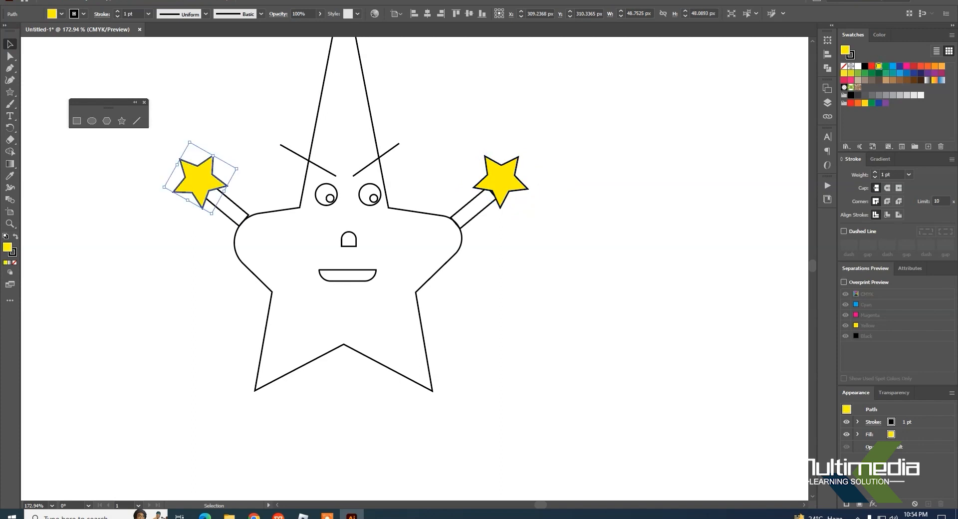
click(669, 292)
Step: Fill the large star body with CMYK Yellow and deselect everything
drag(418, 213, 425, 189)
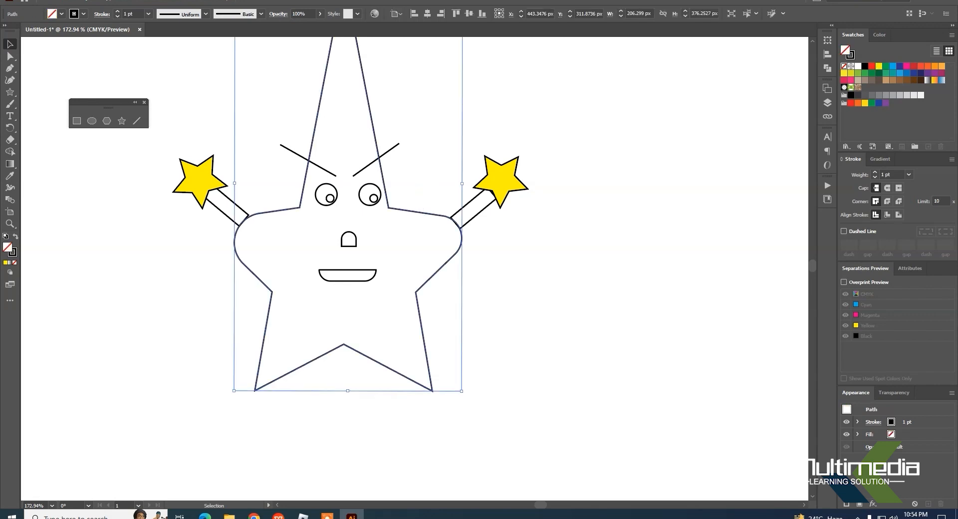
click(872, 66)
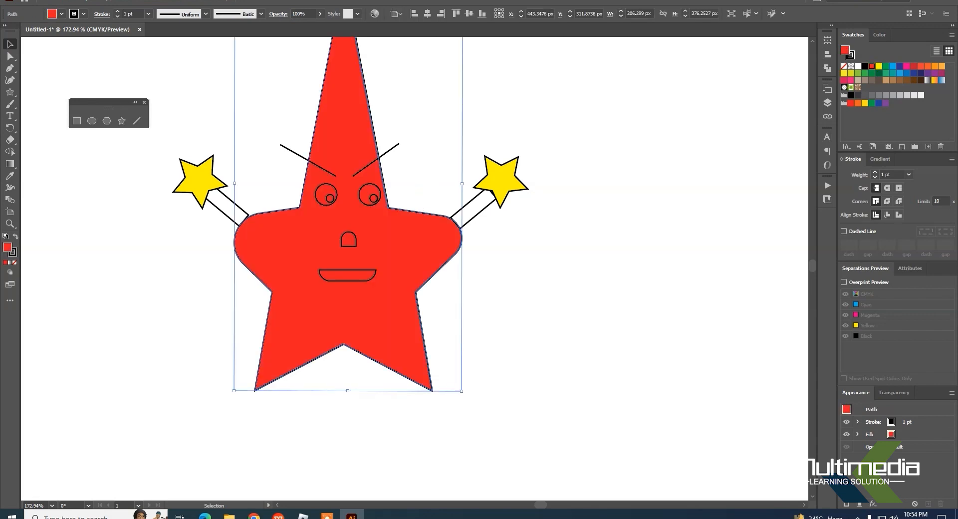
click(879, 66)
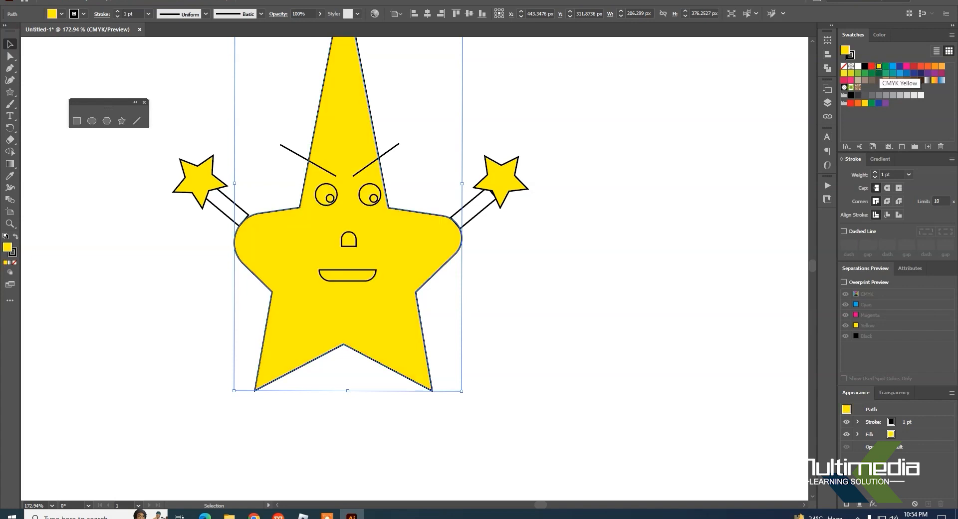
click(549, 151)
click(511, 158)
click(546, 274)
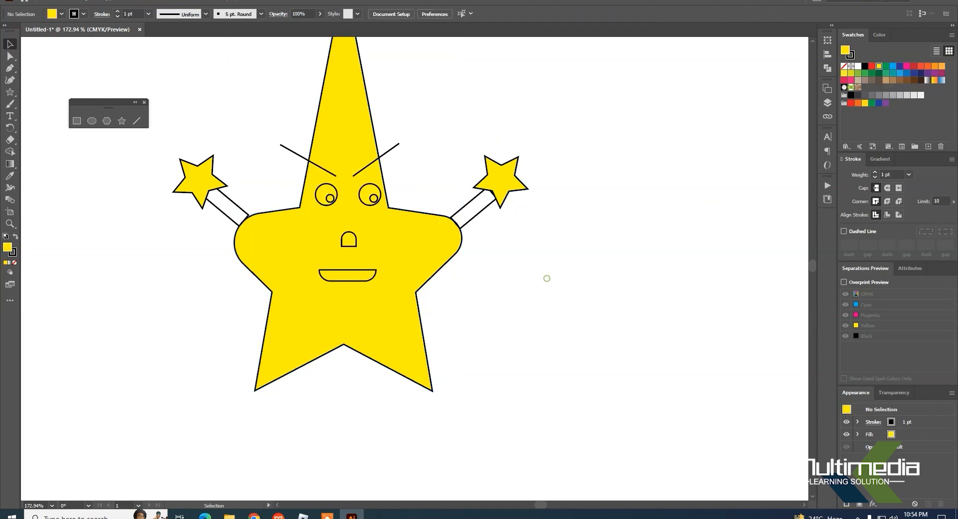
Step: Fill both arm rectangles with red and deselect them
click(463, 204)
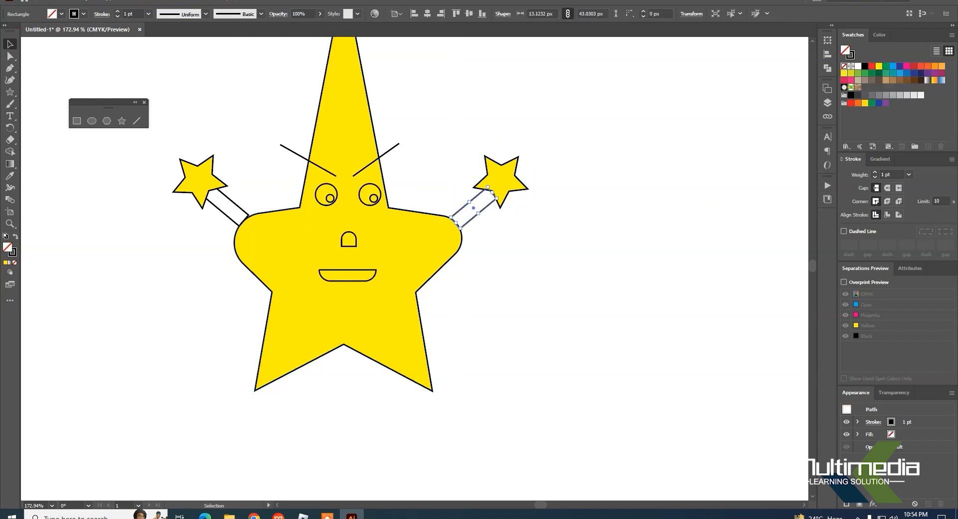
click(871, 66)
click(656, 259)
click(235, 201)
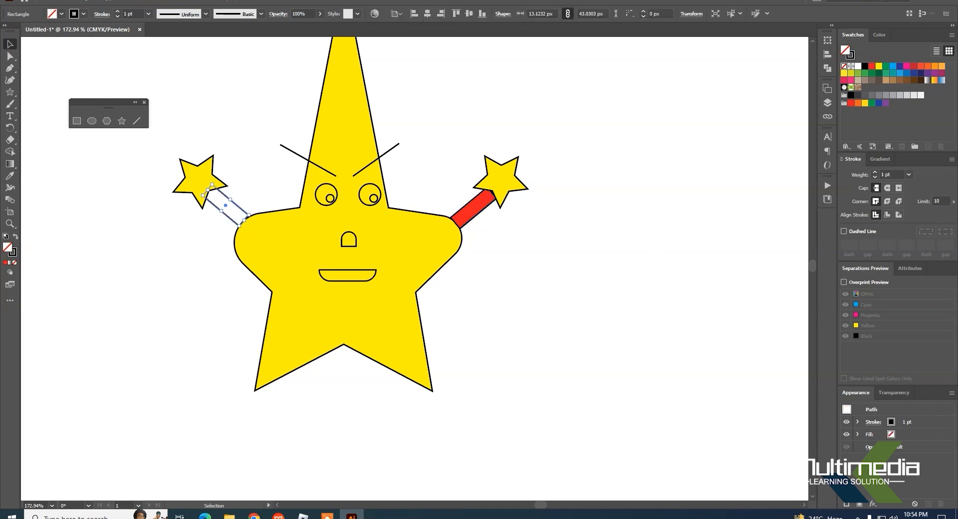
click(872, 66)
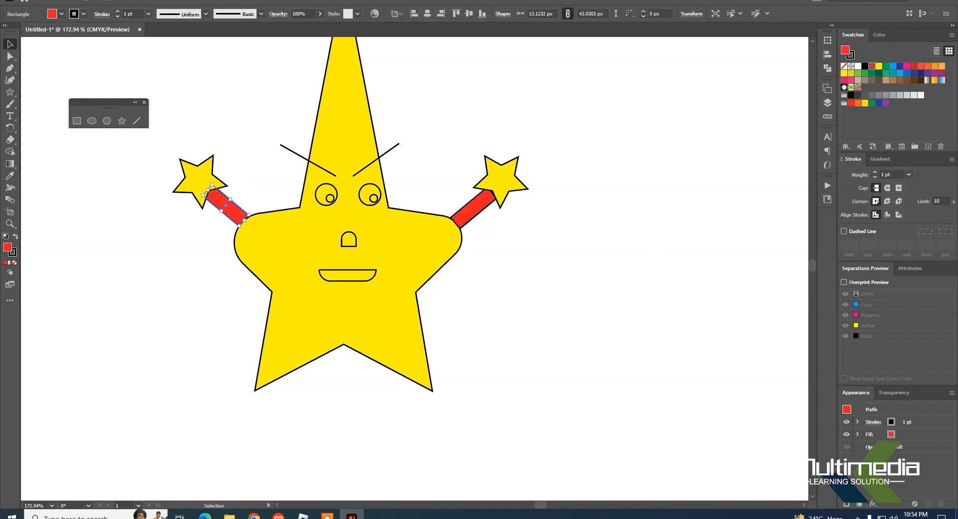
click(624, 265)
Step: Fill the rounded mouth shape with red and deselect it
click(366, 280)
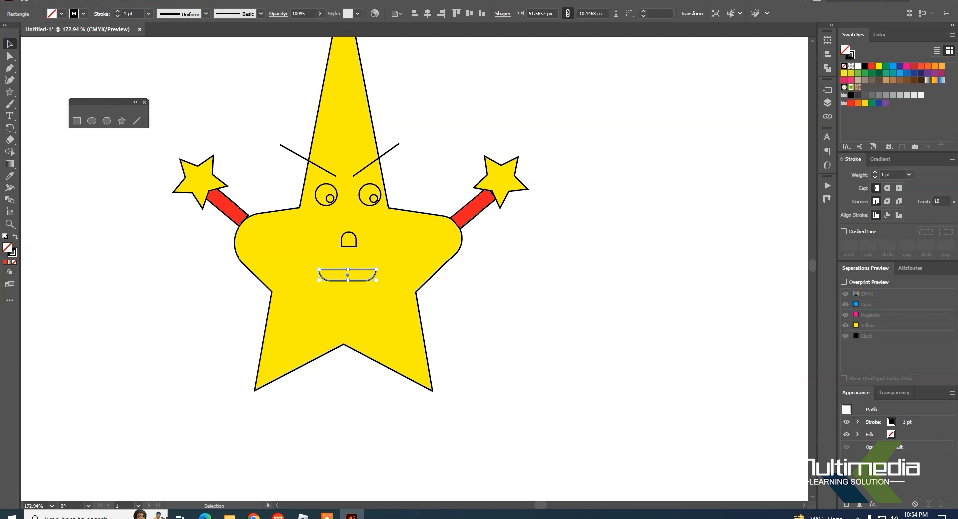
click(872, 66)
click(749, 229)
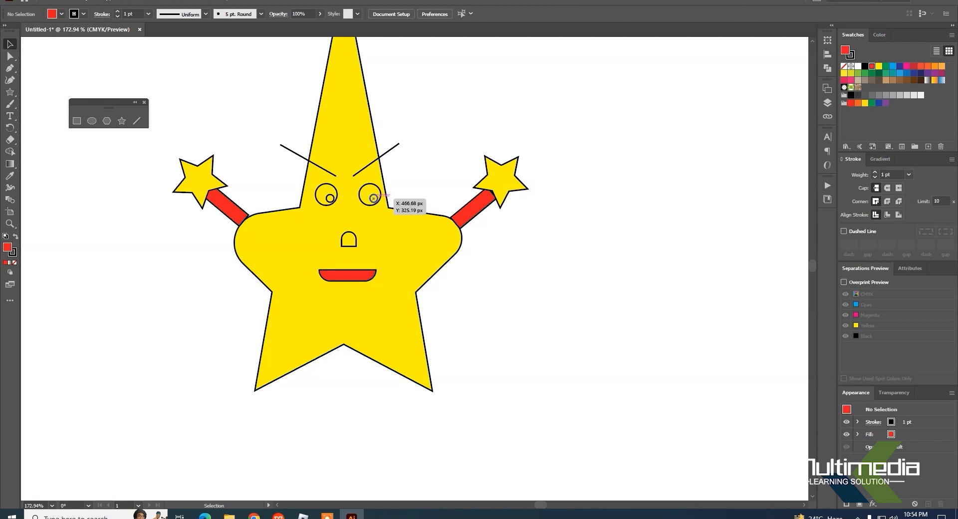
Step: Fill the small pupil circles of both eyes with black and deselect them
drag(373, 198, 373, 199)
click(865, 66)
click(596, 207)
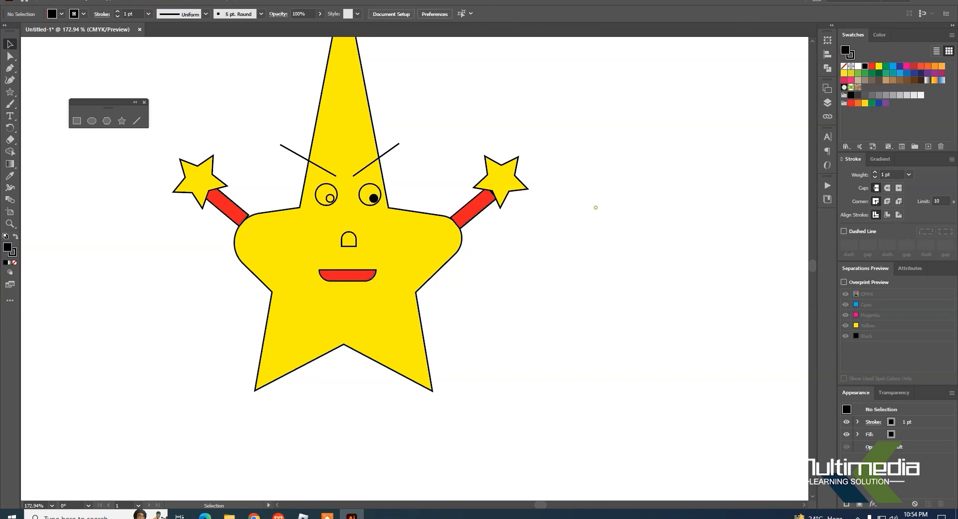
click(330, 199)
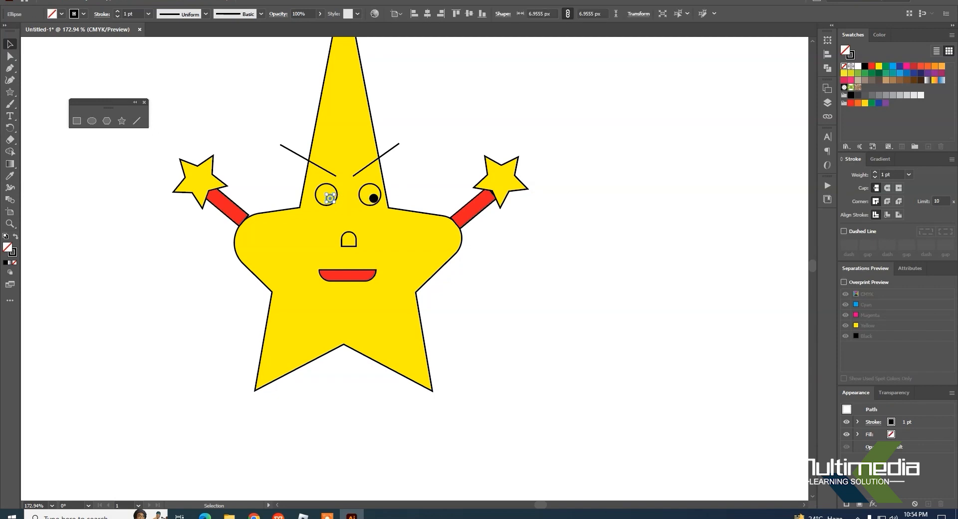
click(865, 66)
click(584, 271)
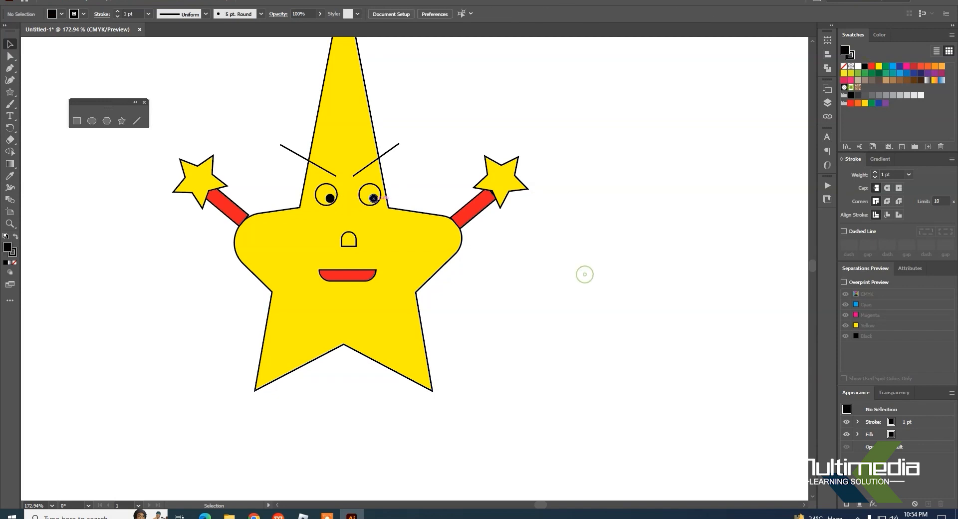
Step: Fill the large outer circles of both eyes with white and deselect them
click(367, 191)
click(581, 215)
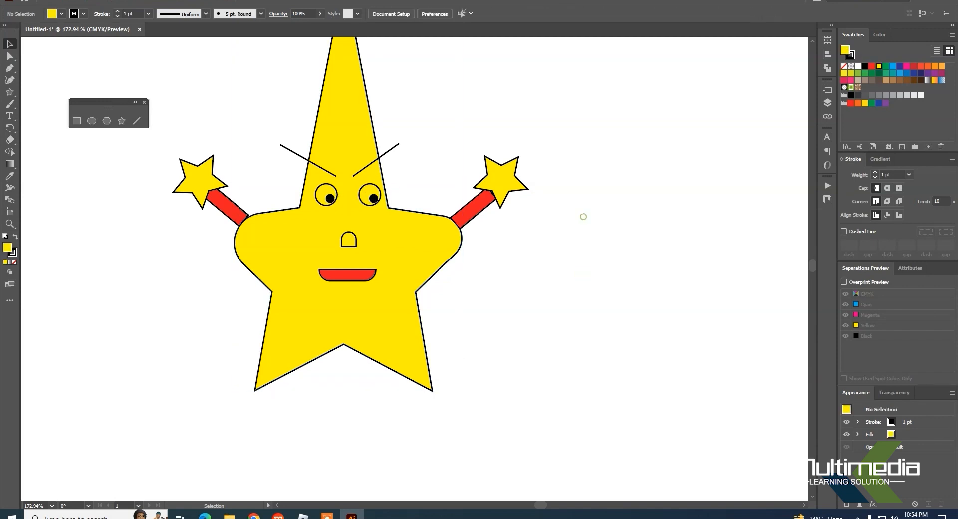
click(379, 188)
click(858, 66)
click(552, 273)
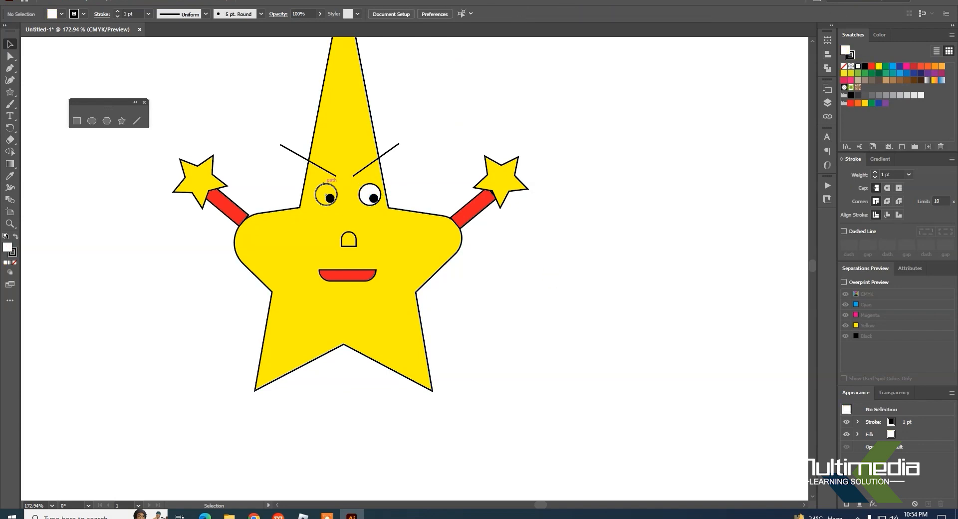
click(326, 193)
click(858, 66)
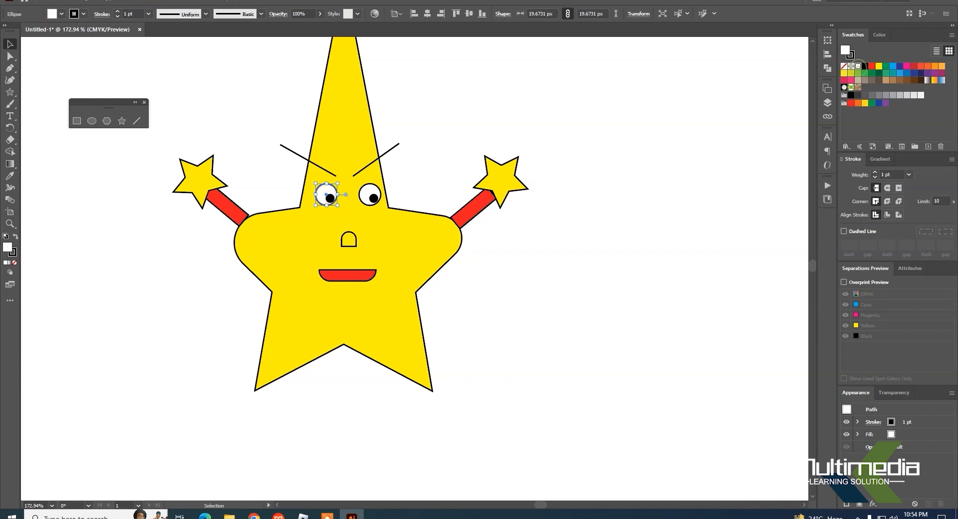
click(643, 343)
Step: Fill the round-topped nose shape with red and deselect it
click(353, 233)
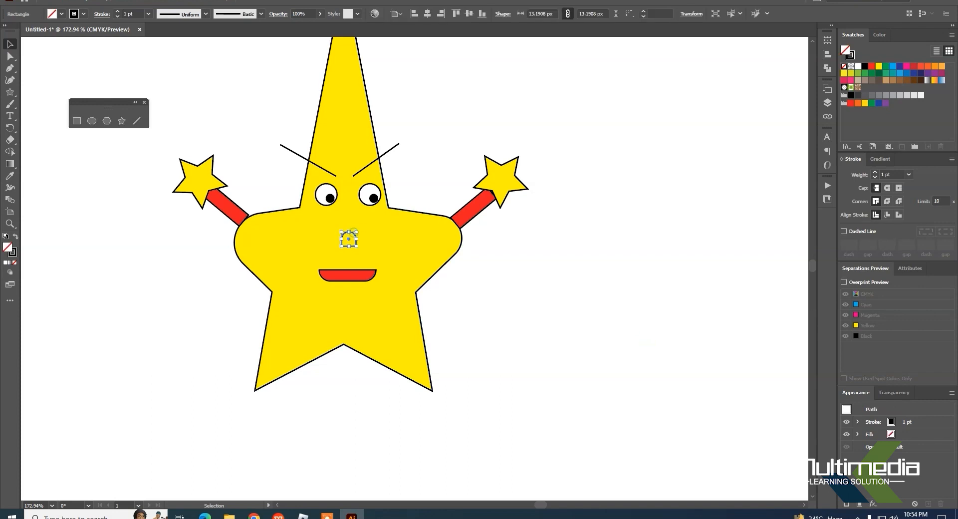
click(872, 66)
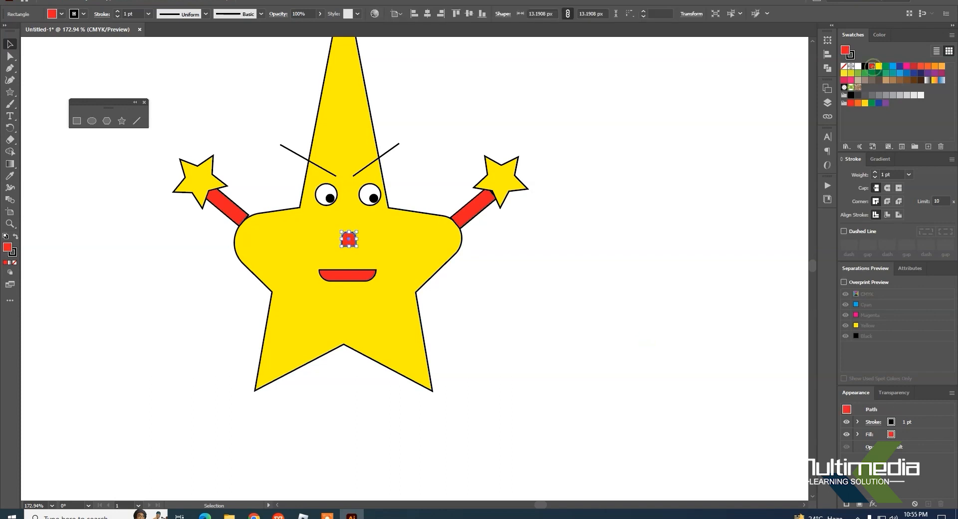
click(583, 309)
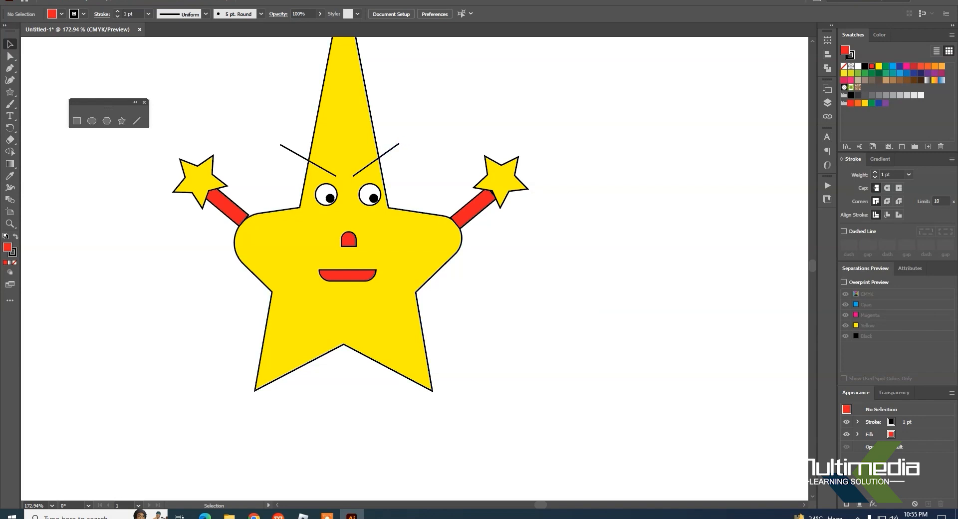
Step: Move the two slanted eyebrow lines off the star's face and delete them
drag(392, 148, 461, 122)
drag(294, 152, 425, 110)
drag(487, 96, 490, 93)
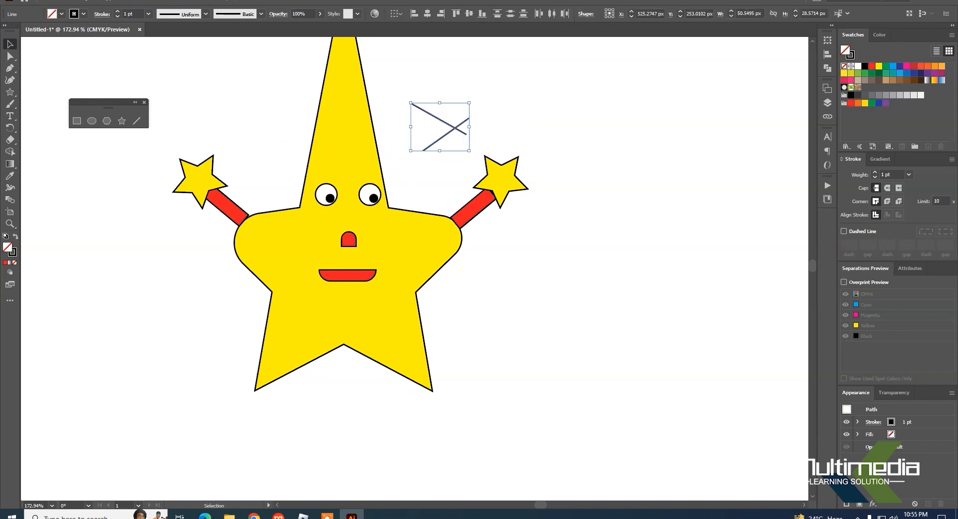
click(65, 0)
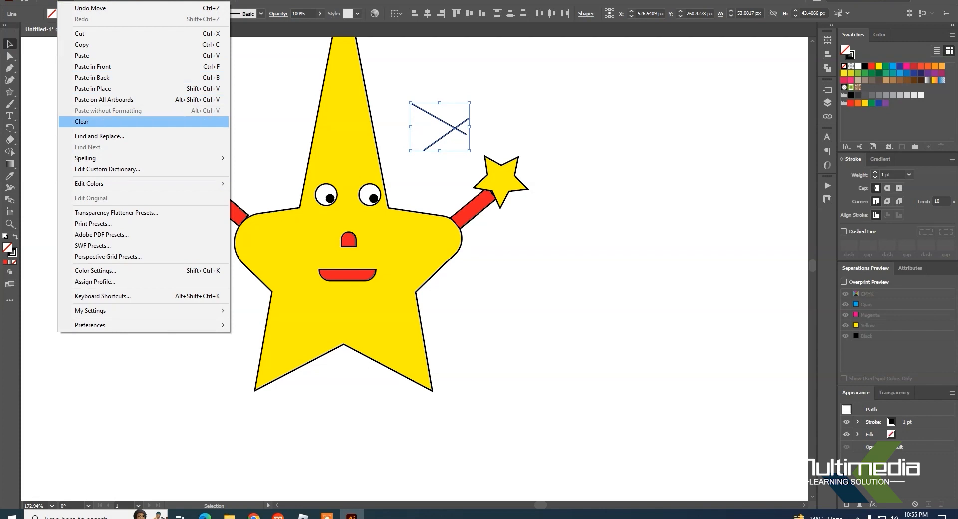
click(89, 121)
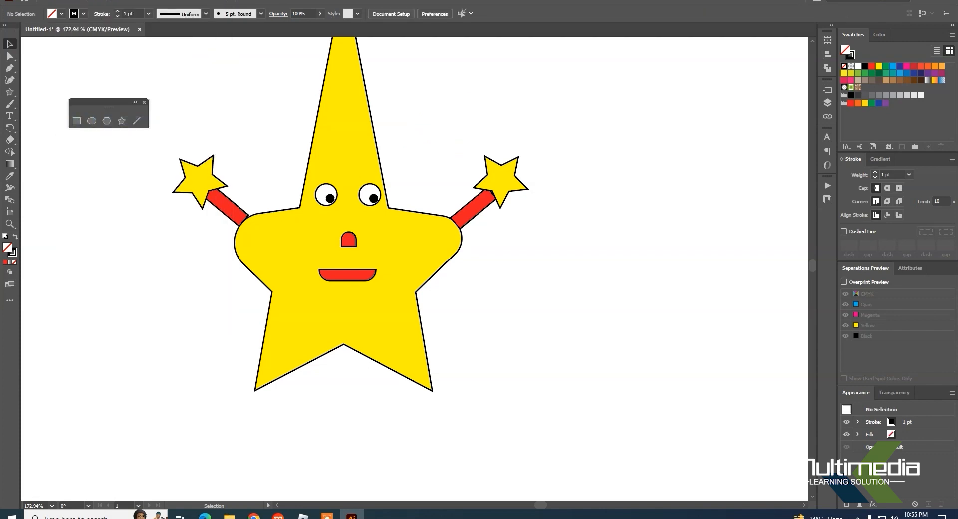
Step: Draw a thin rectangle about 22 by 4.5 px above the right eye as an eyebrow and fill it with black
click(76, 120)
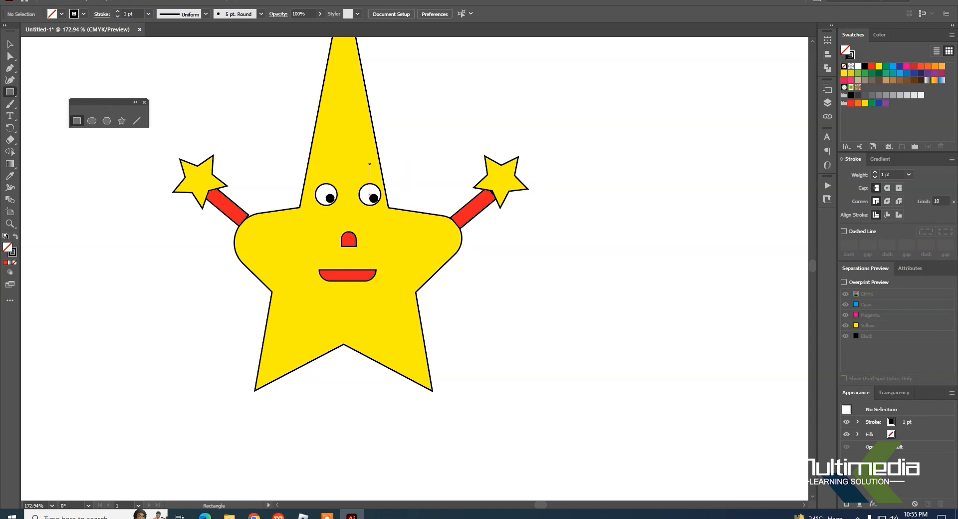
drag(356, 167, 381, 172)
key(v)
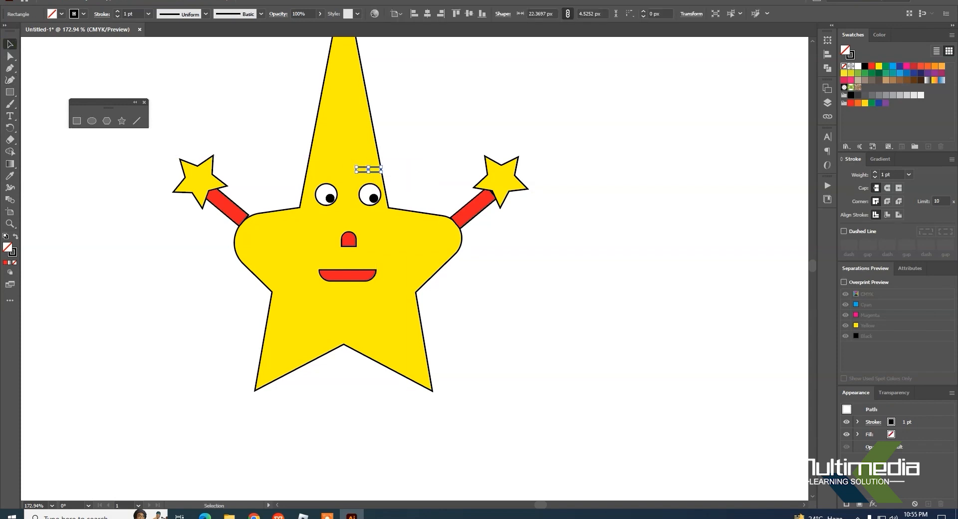
click(865, 66)
click(595, 250)
Step: Shift the black eyebrow rectangle slightly outward above the right eye and place a copy of it above the left eye
mouse_move(368, 171)
mouse_down()
mouse_move(380, 178)
mouse_move(369, 168)
mouse_up()
click(448, 141)
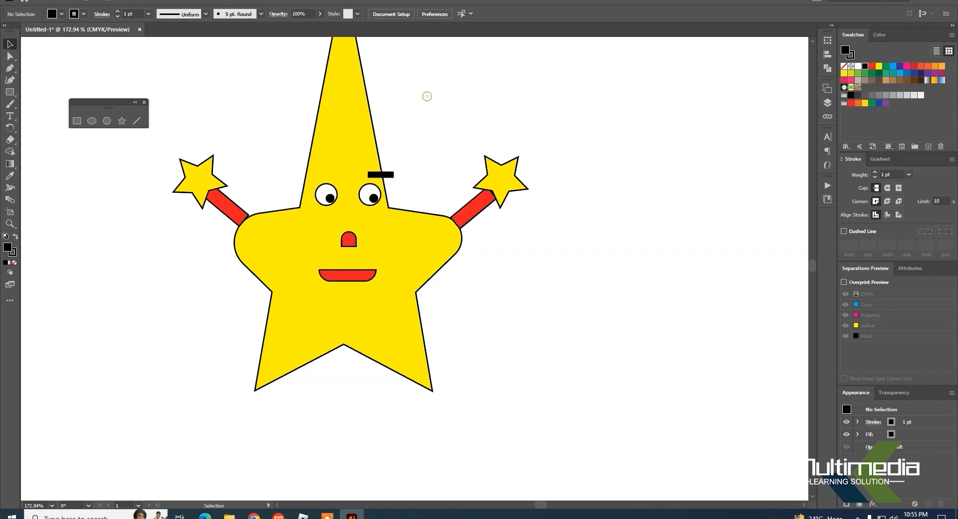
click(387, 174)
drag(387, 174, 338, 175)
key(ctrl+shift+a)
Step: Rotate both black eyebrows so they slant down toward the nose, and position each one above its eye
click(381, 175)
drag(394, 172, 372, 175)
click(420, 145)
click(325, 175)
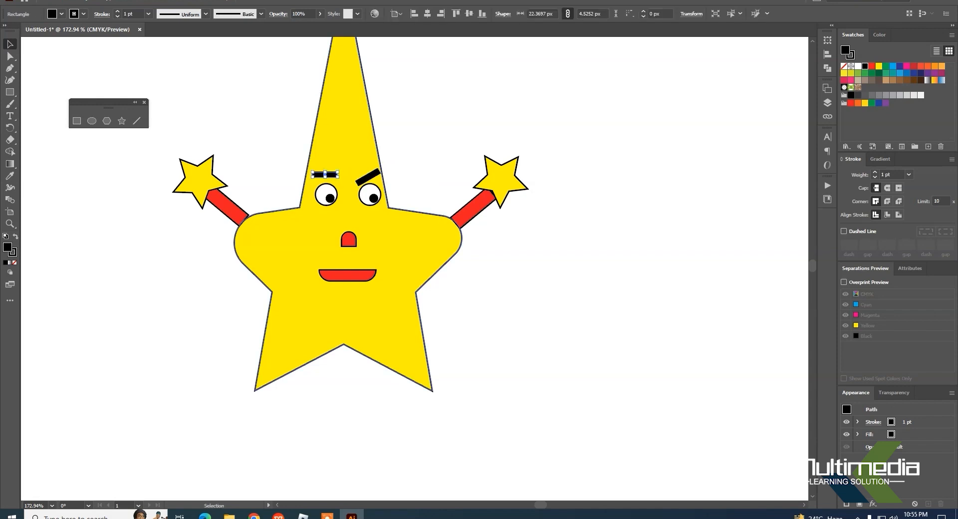
drag(339, 171, 331, 177)
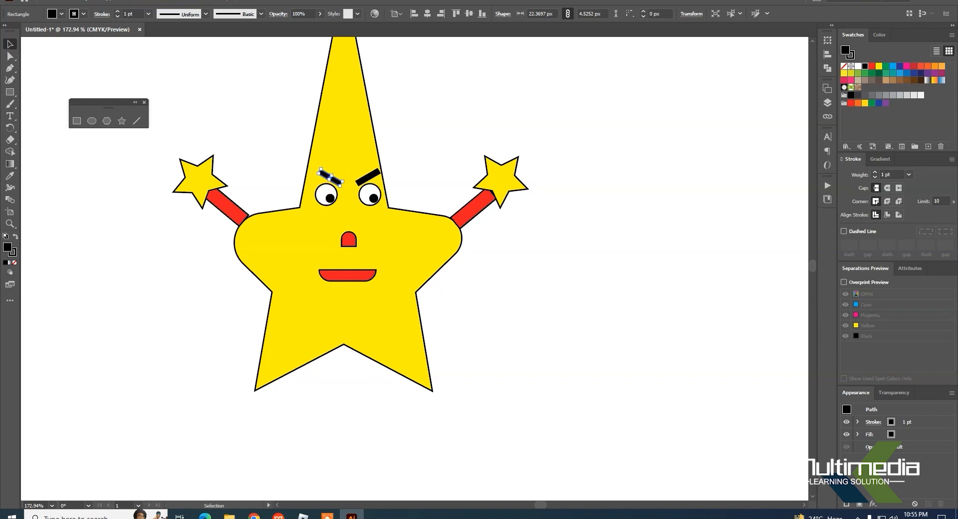
click(557, 248)
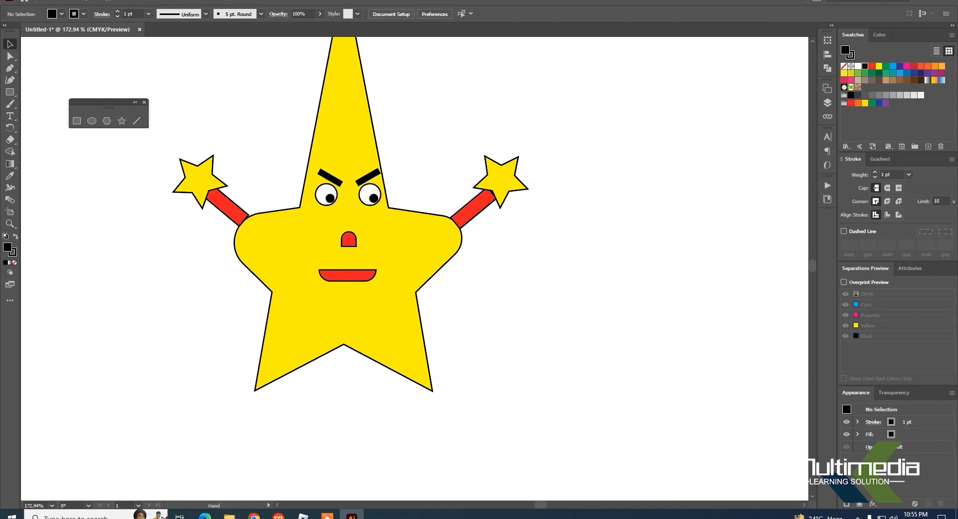
Step: Draw a rectangle about 52 by 17 px under the star's lower right tip as a shoe and fill it with red
drag(490, 461, 484, 393)
click(77, 121)
drag(409, 319, 468, 339)
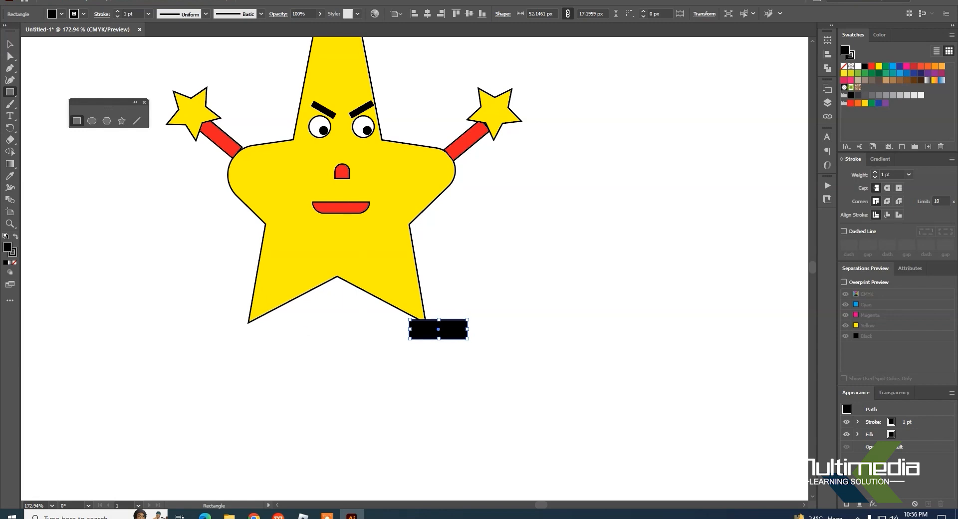
key(v)
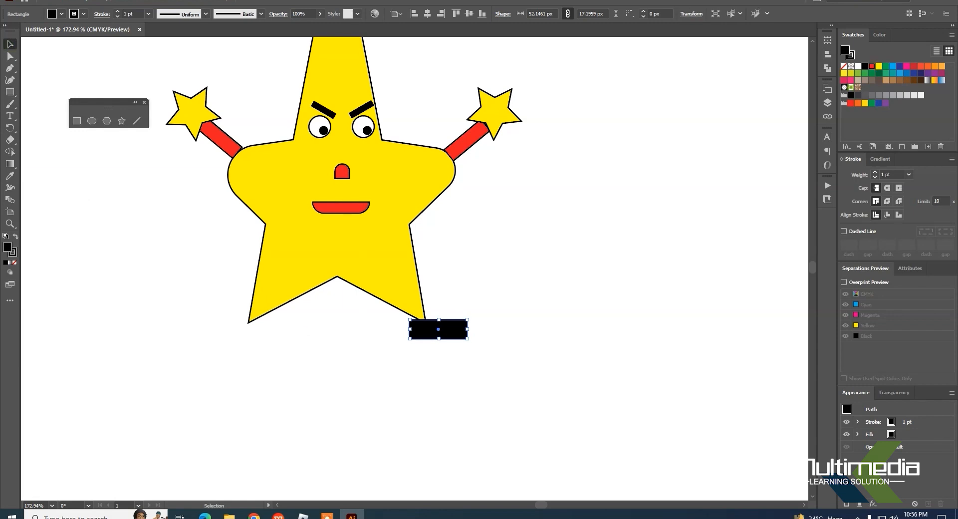
click(872, 66)
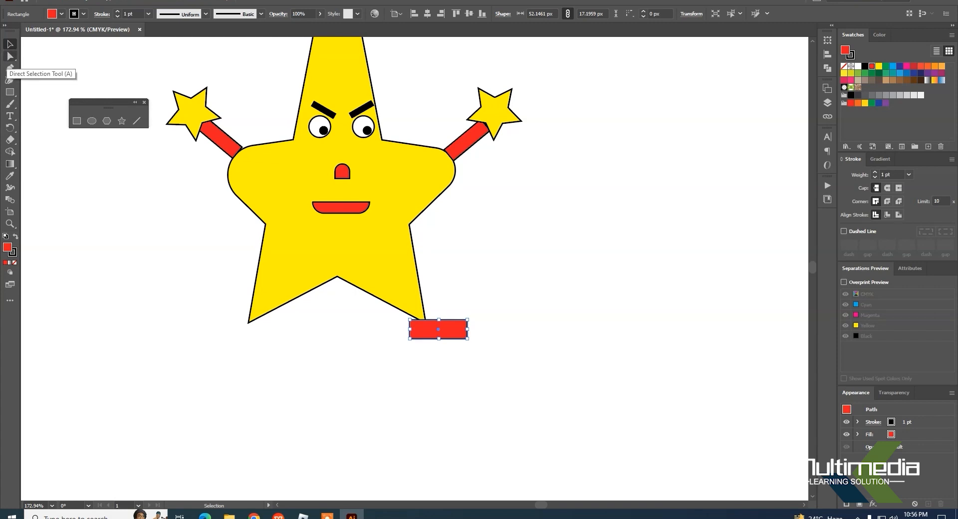
Step: Round the shoe's upper right corner to about 17 px and its upper left to about 10 px, and move it up over the leg tip
click(10, 56)
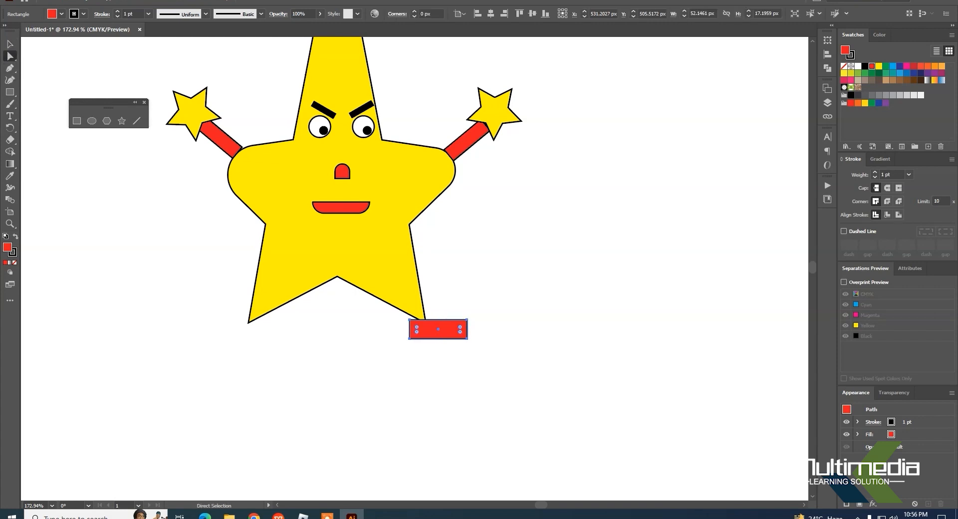
click(468, 320)
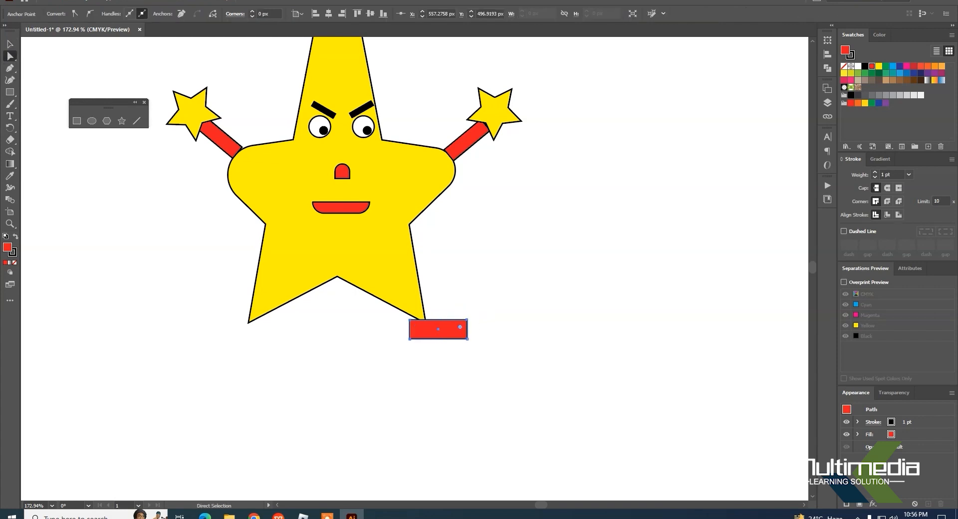
drag(460, 327, 449, 333)
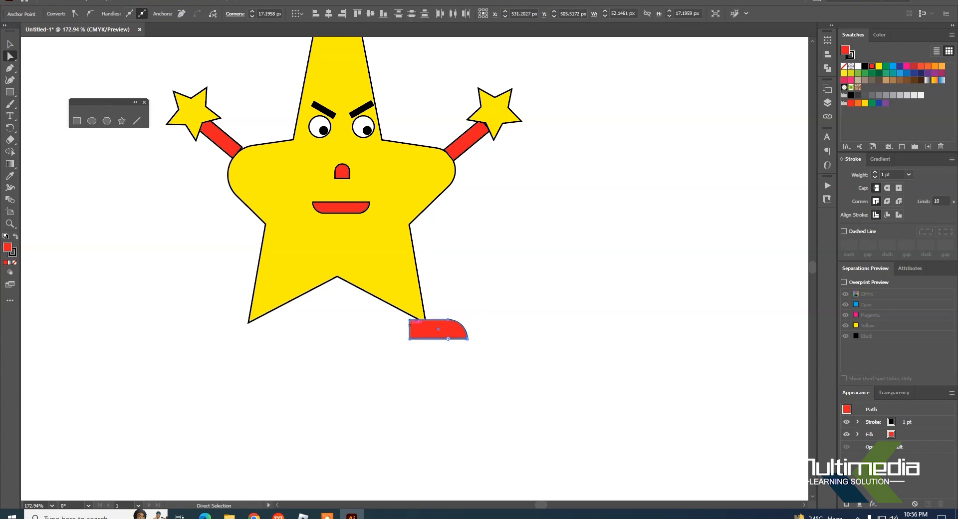
click(409, 320)
drag(416, 327, 421, 332)
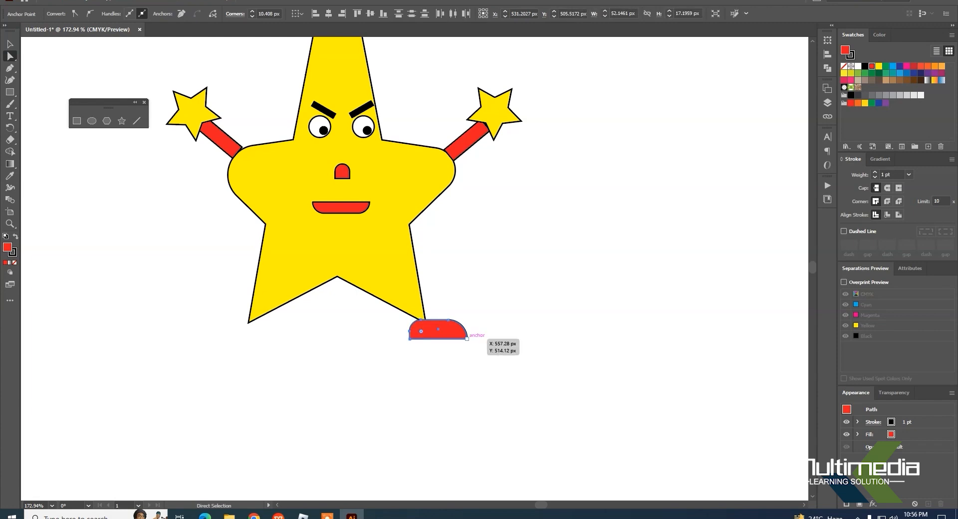
click(10, 44)
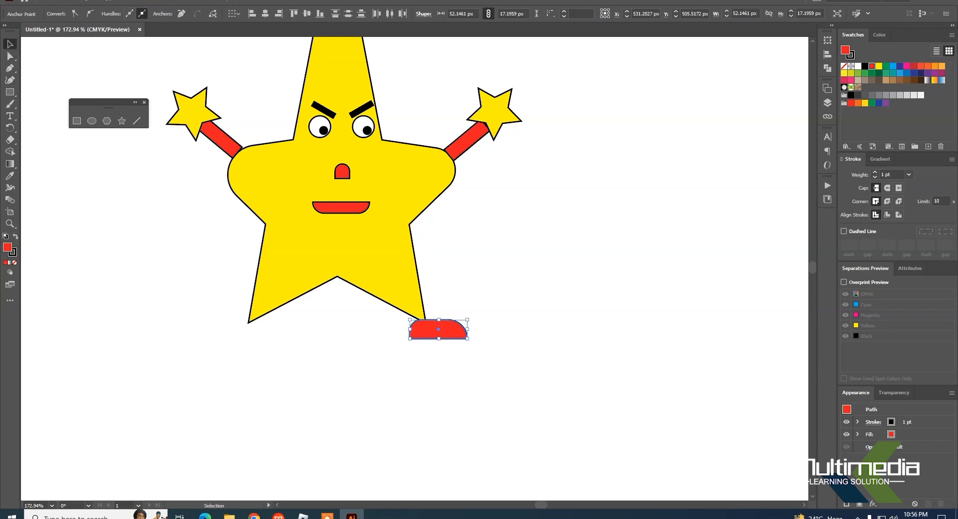
click(533, 263)
drag(466, 331, 455, 323)
click(608, 388)
Step: Copy the red shoe to the star's lower left tip, mirror it to point outward, and set it over the leg tip
click(435, 324)
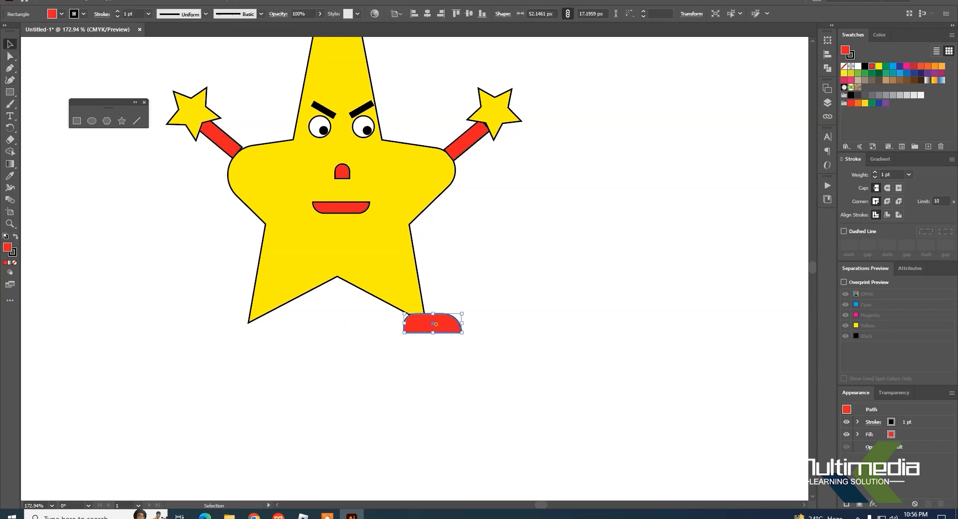
drag(460, 326, 284, 335)
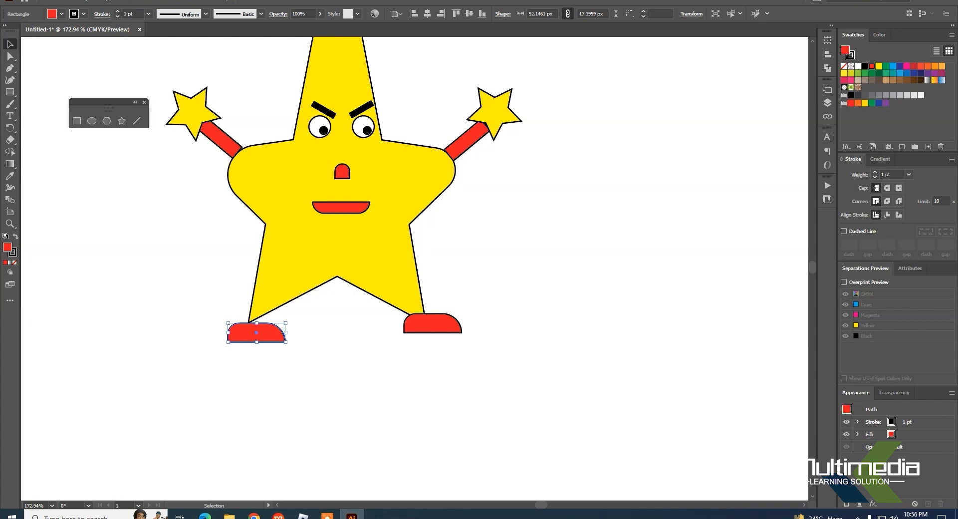
drag(286, 332, 253, 324)
click(368, 362)
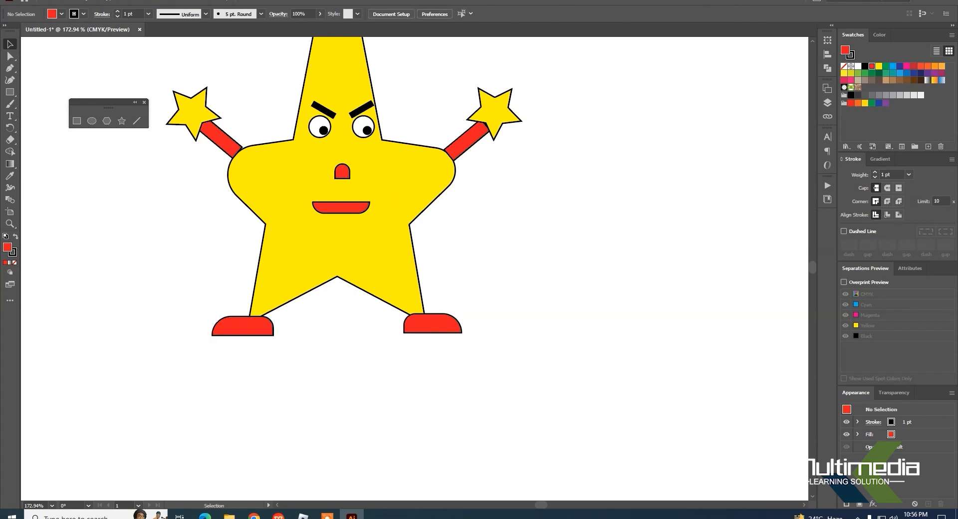
Step: Draw a closed red triangle with the Pen tool over the upper part of the star's tall point, with a slanted lower edge, as a hat
drag(588, 149, 568, 391)
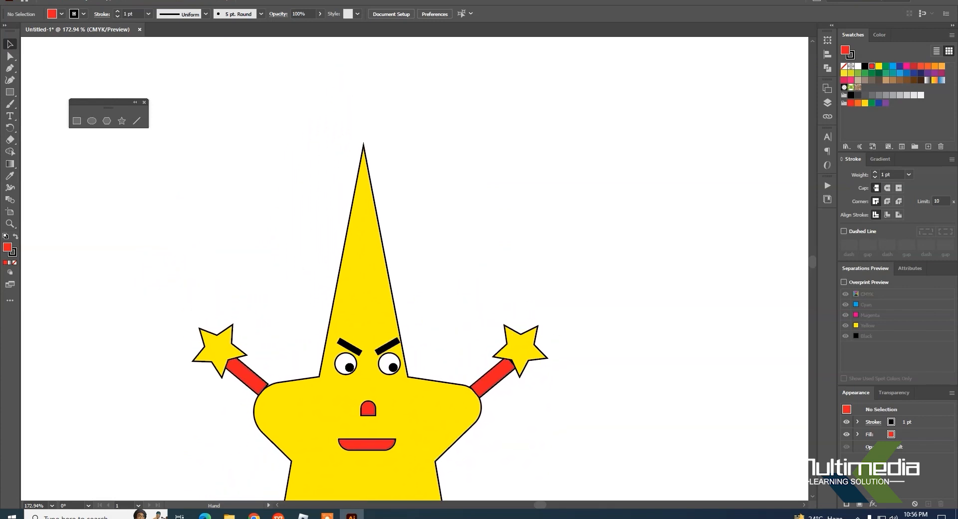
drag(522, 244, 478, 226)
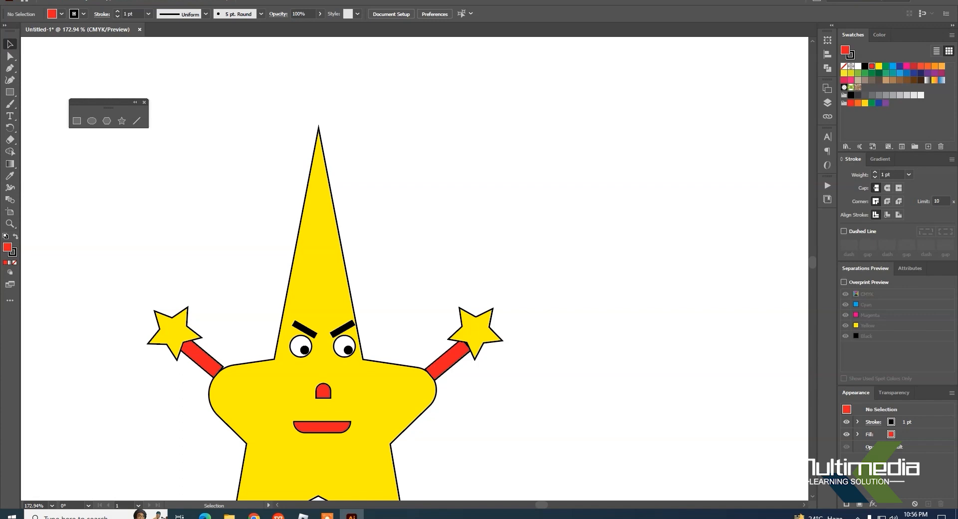
click(10, 69)
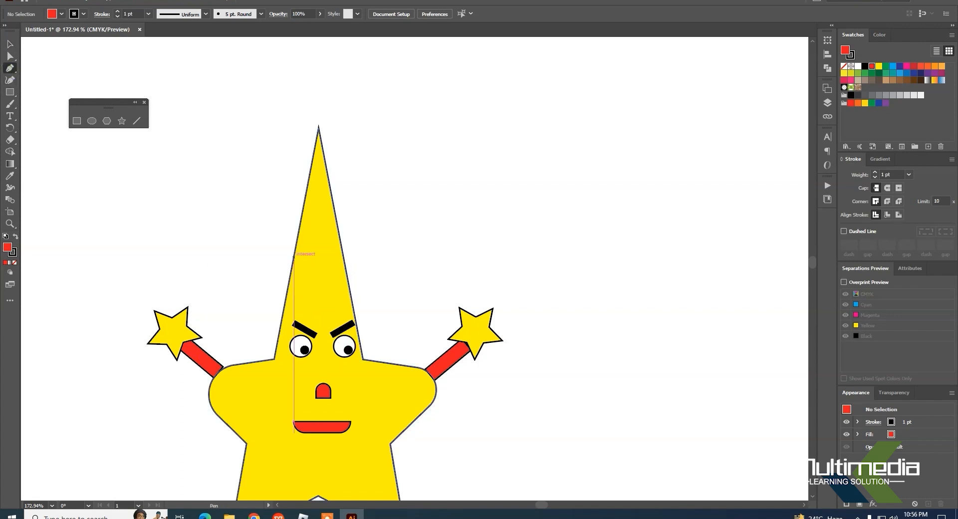
click(294, 256)
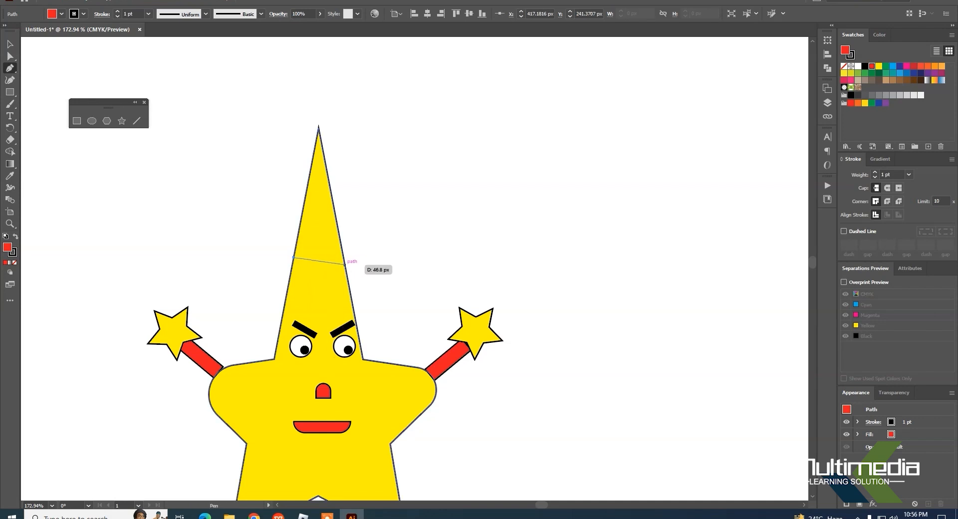
click(347, 273)
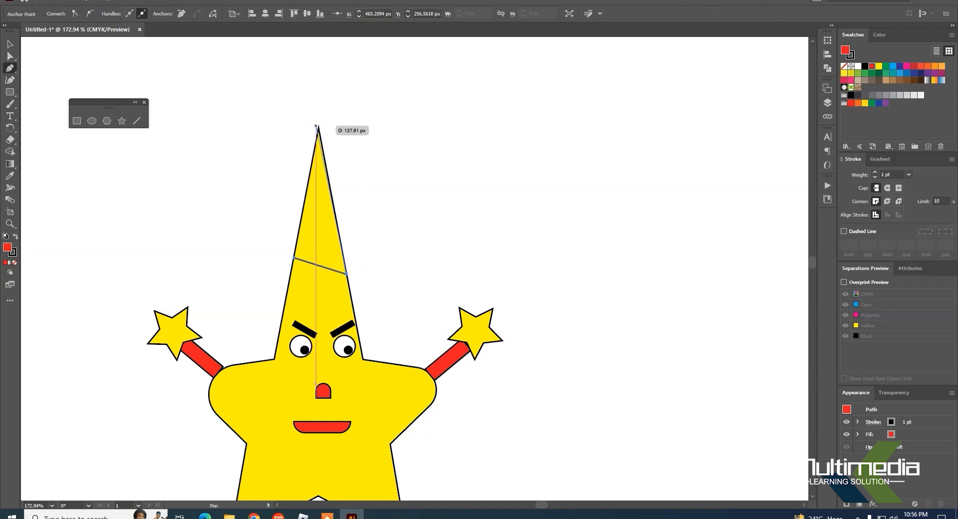
click(319, 126)
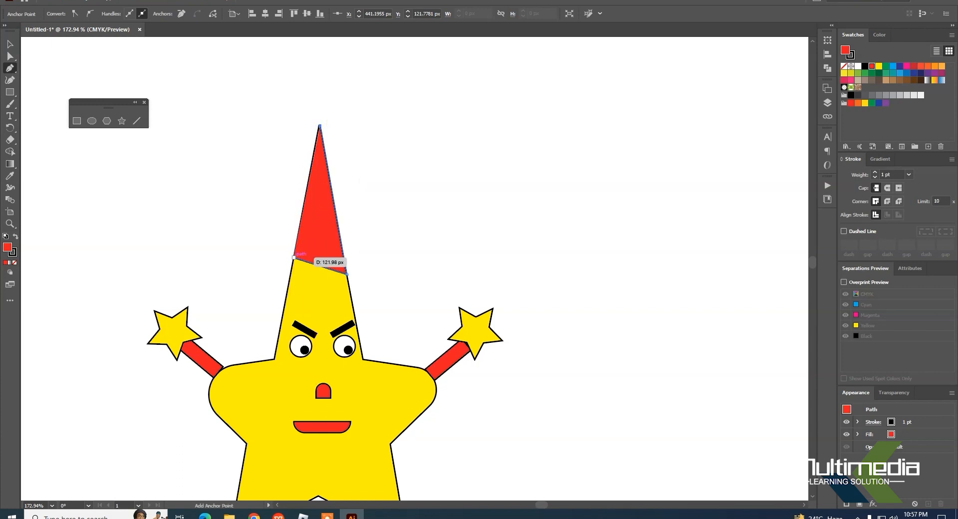
click(294, 257)
click(10, 44)
click(468, 161)
Step: Draw a red circle about 19 px in diameter at the tip of the star's red hat
key(space)
drag(537, 274, 505, 318)
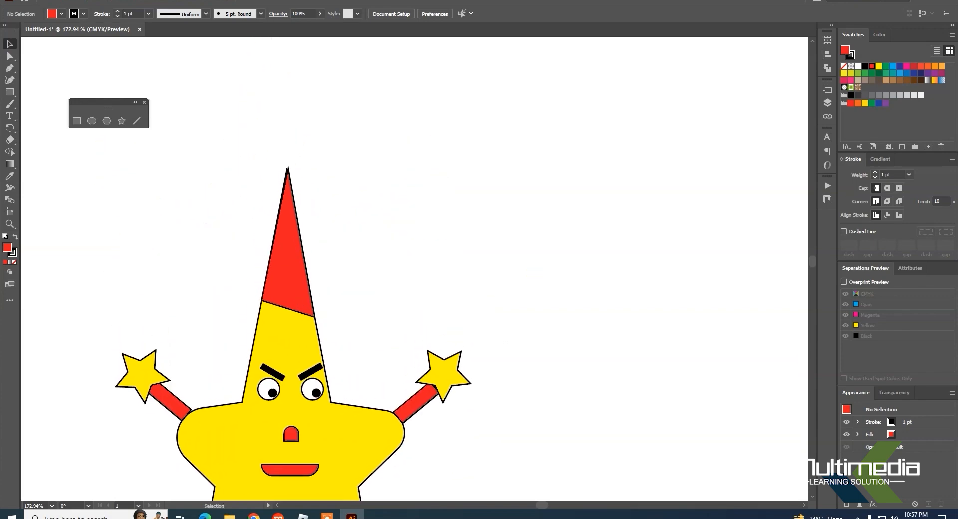
click(92, 121)
drag(284, 148, 306, 170)
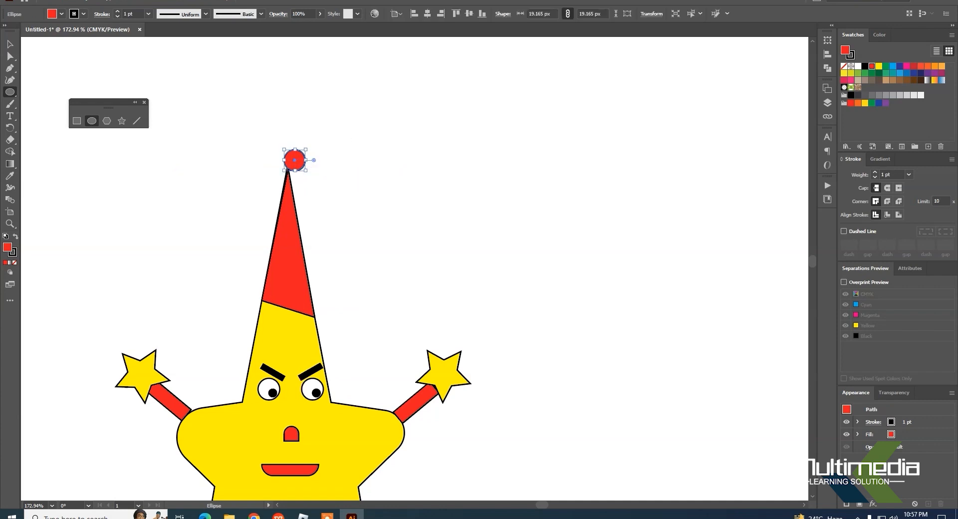
click(10, 44)
click(498, 185)
Step: Add the point text "Little Champ" in the empty area beside the red hat, above the raised arm
scroll(498, 184, down, 7)
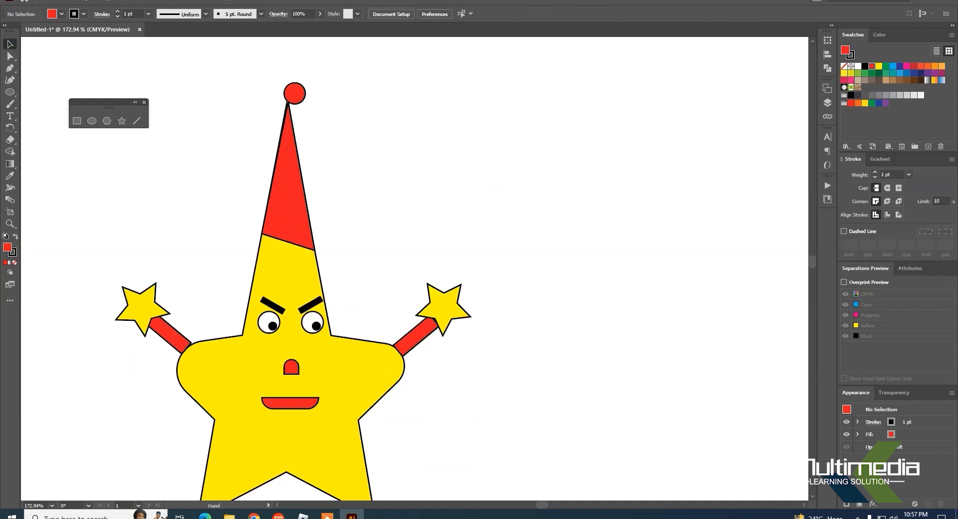
drag(413, 358, 462, 379)
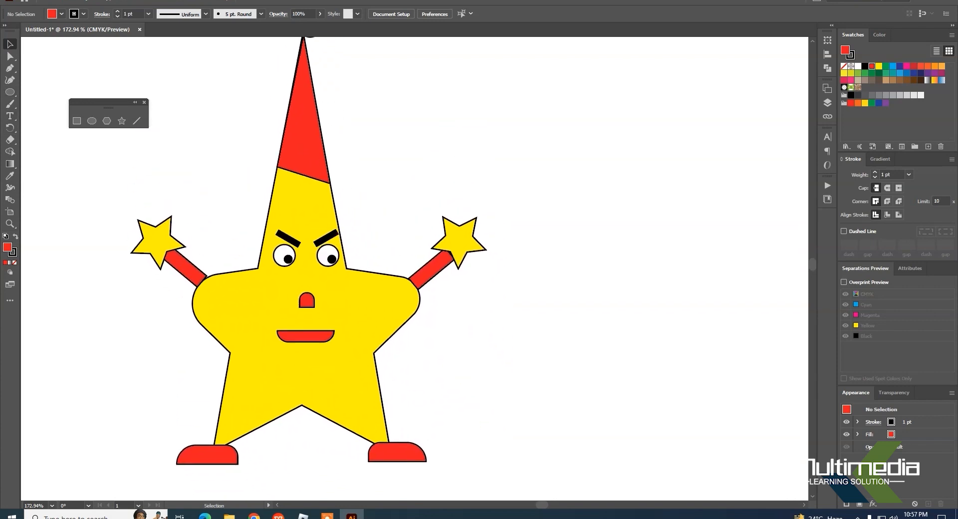
click(10, 116)
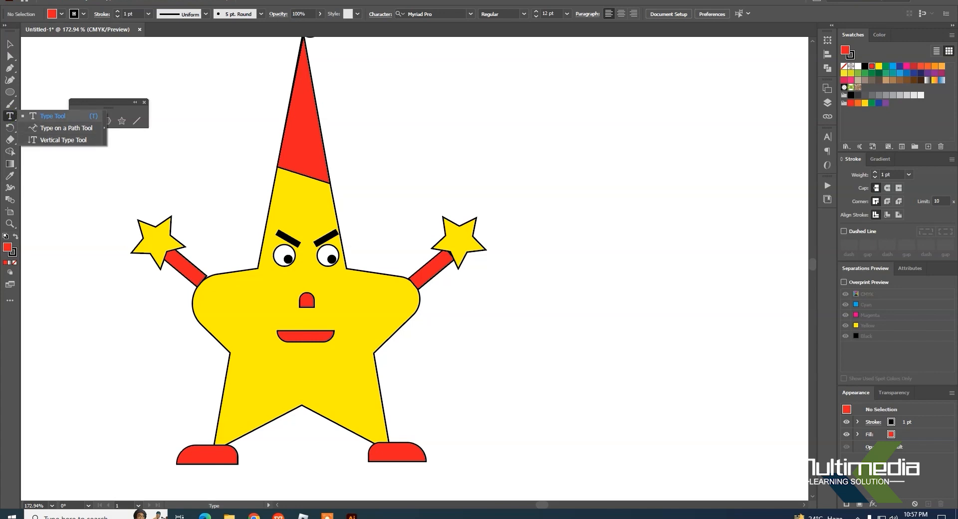
click(50, 115)
click(370, 173)
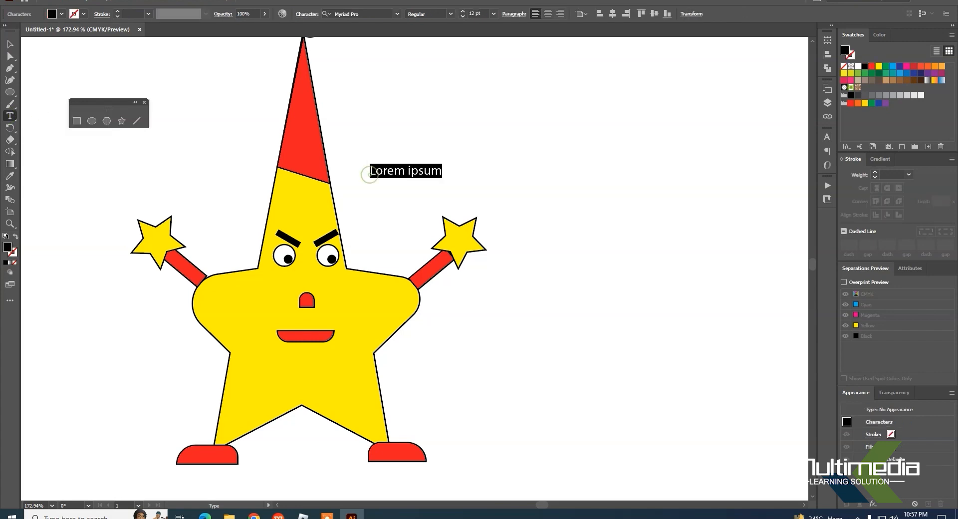
text(Lit)
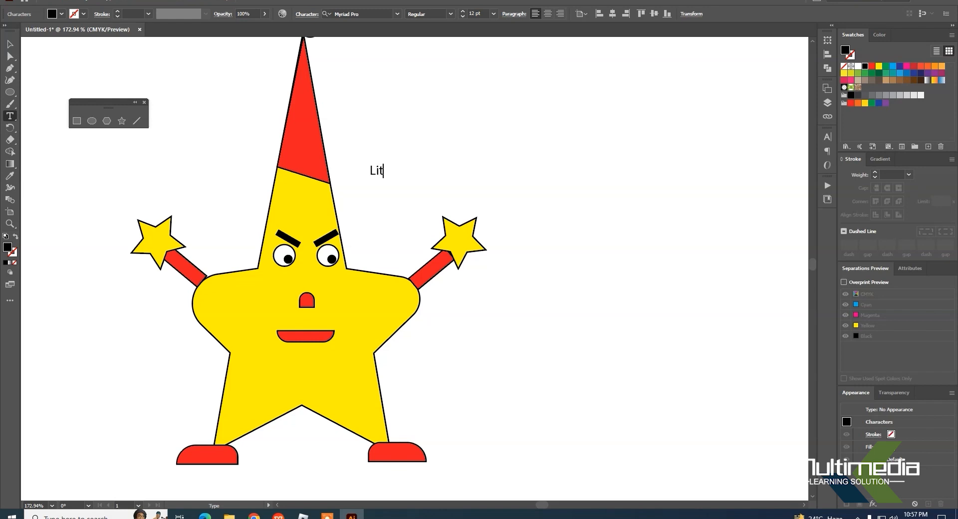
text(tle Champ)
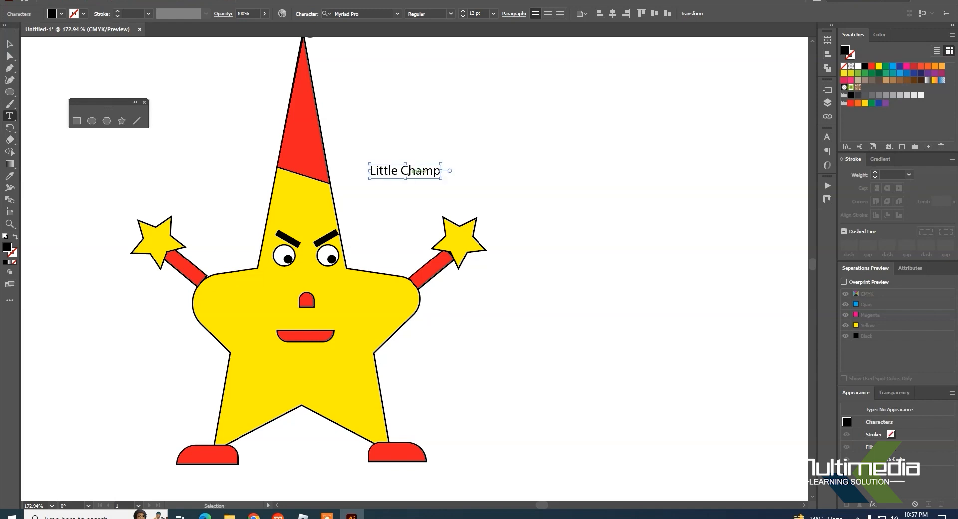
Step: Set the font size of the whole "Little Champ" text to 43 pt
key(ctrl+a)
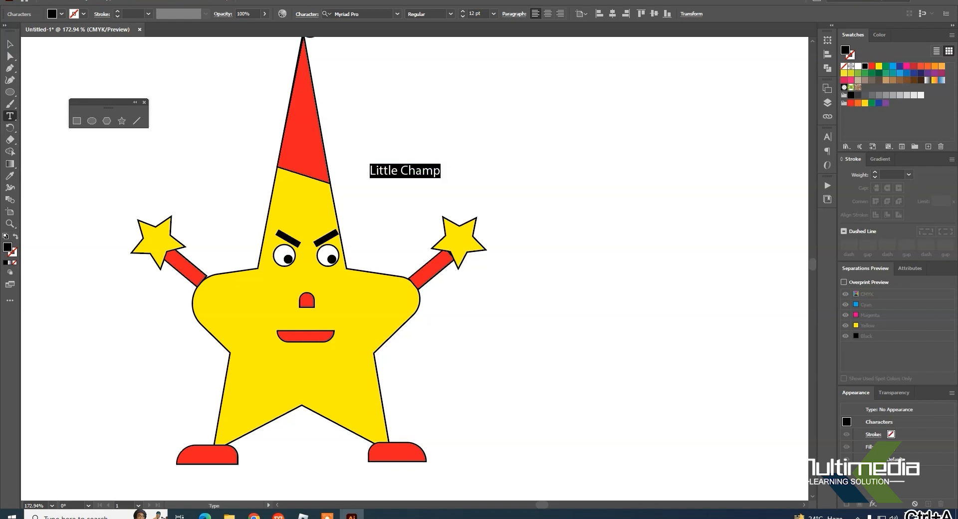
click(464, 11)
click(463, 10)
click(463, 11)
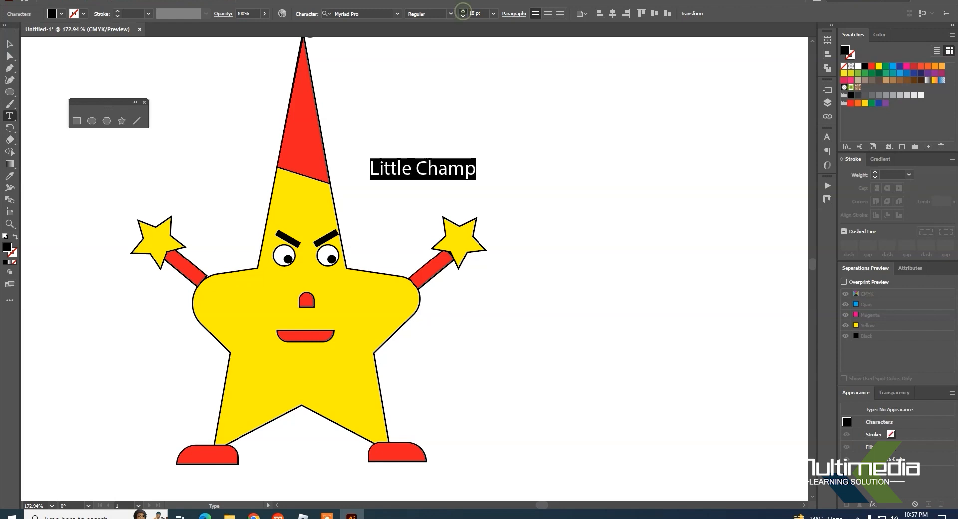
click(463, 11)
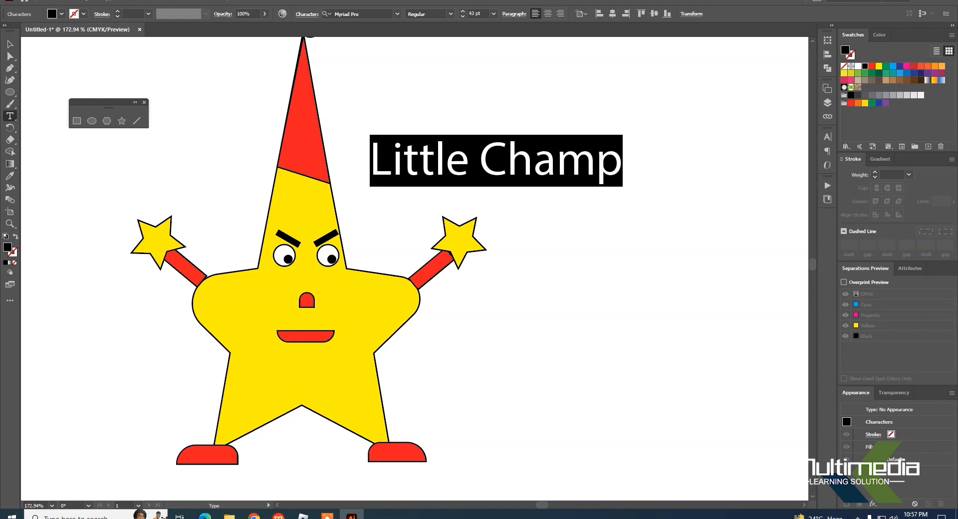
Step: Change the font of the whole "Little Champ" text to MV Boli
click(433, 168)
drag(371, 161, 622, 161)
click(418, 159)
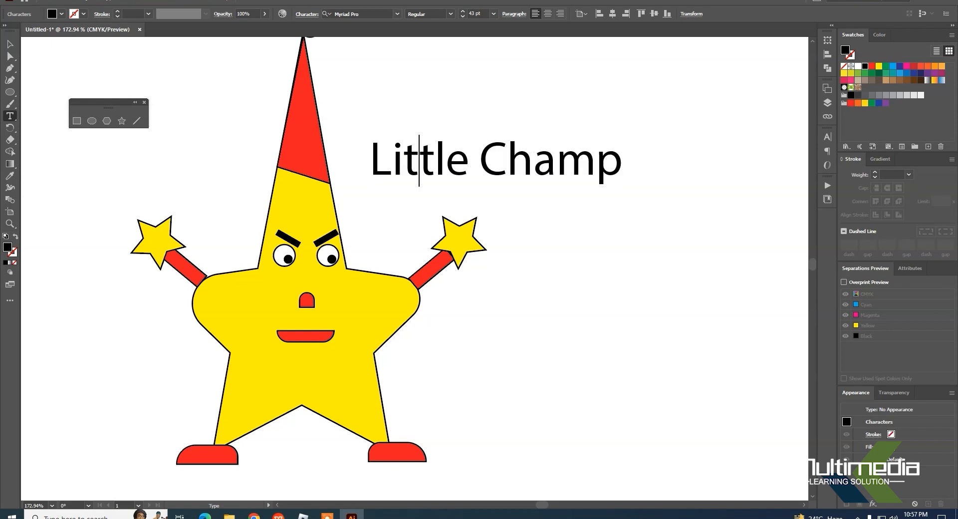
drag(372, 160, 622, 160)
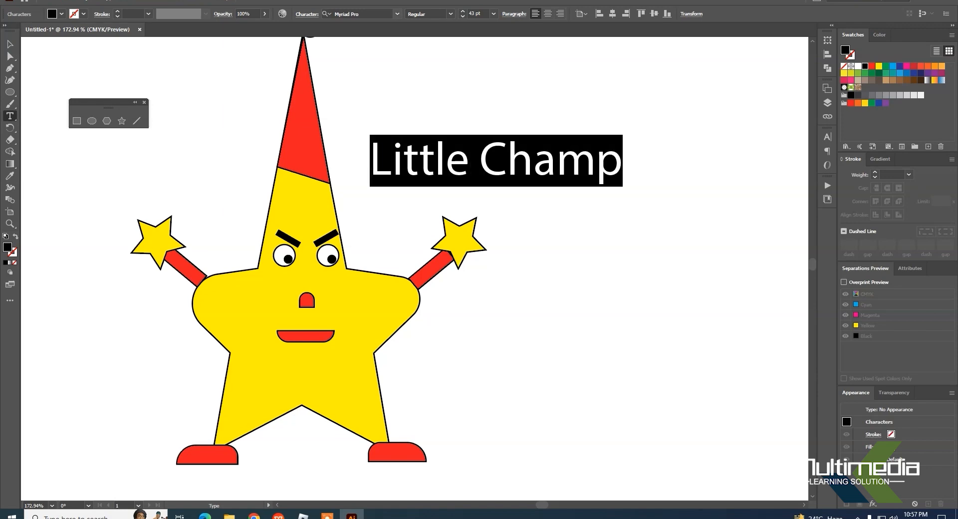
click(348, 14)
click(397, 14)
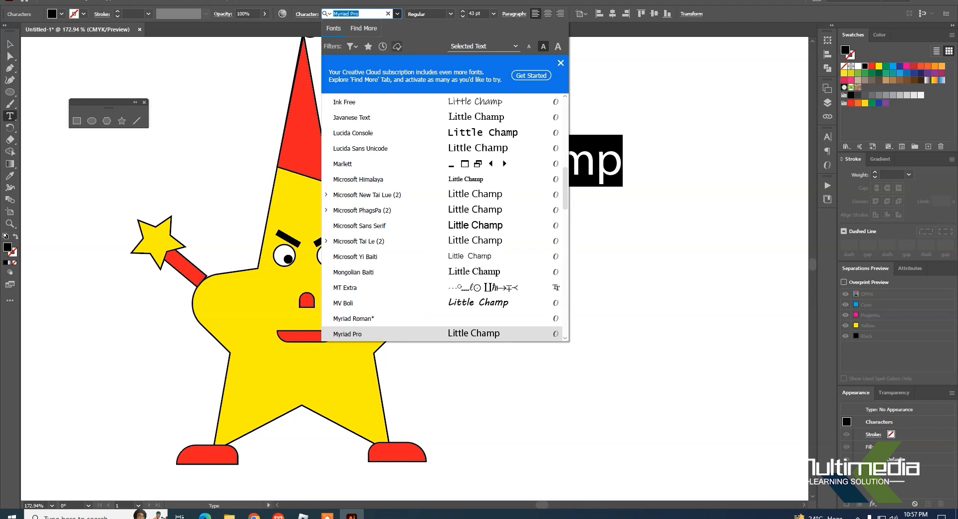
click(472, 303)
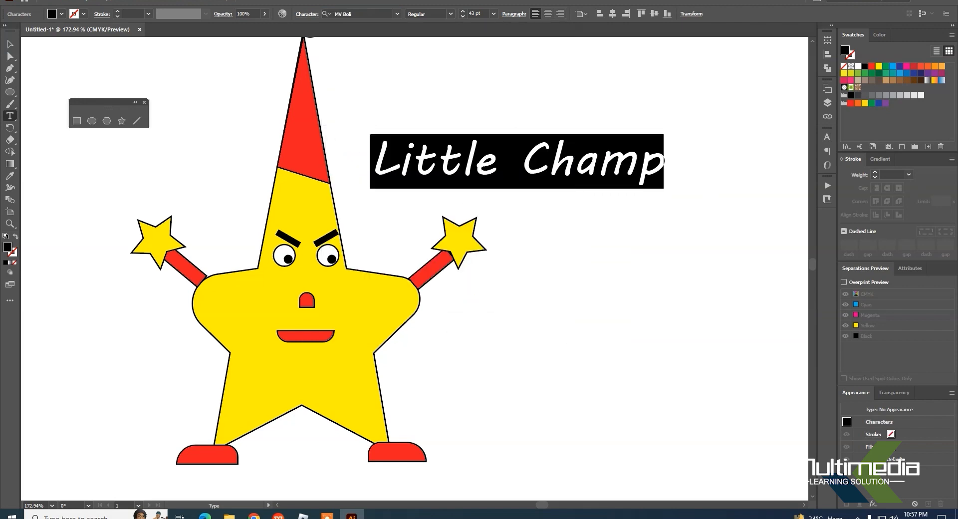
Step: Colour the word "Little" yellow and the word "Champ" red
click(531, 164)
drag(496, 165, 372, 164)
click(879, 66)
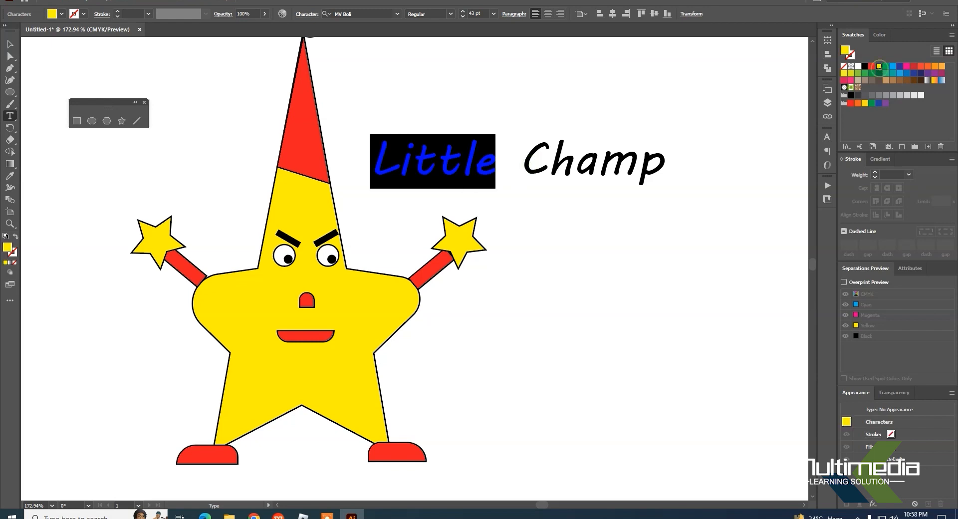
drag(523, 164, 664, 165)
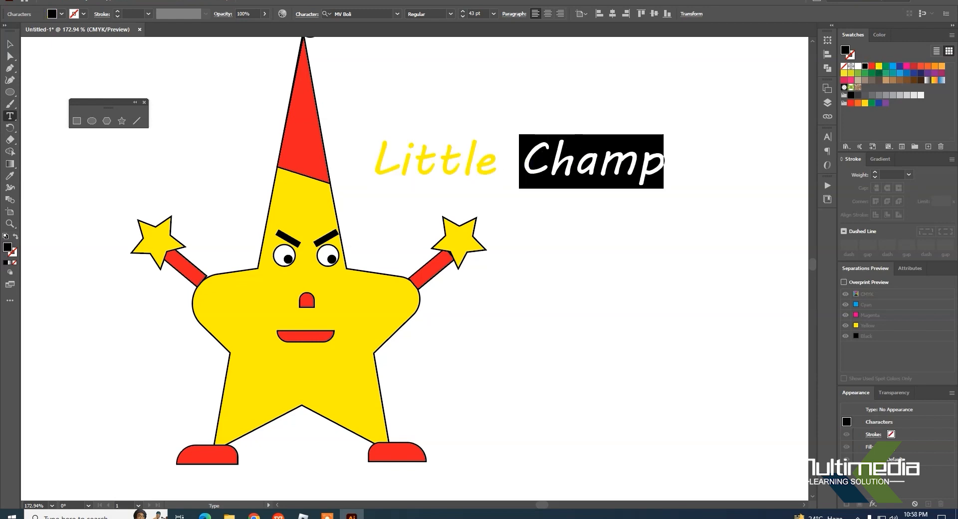
click(872, 66)
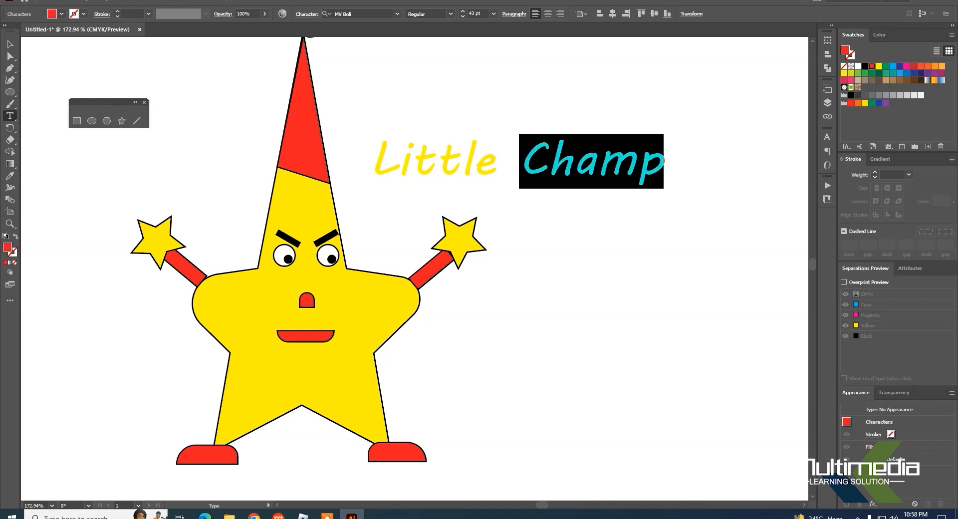
Step: Recolour the word "Little" red and the word "Champ" yellow
click(496, 161)
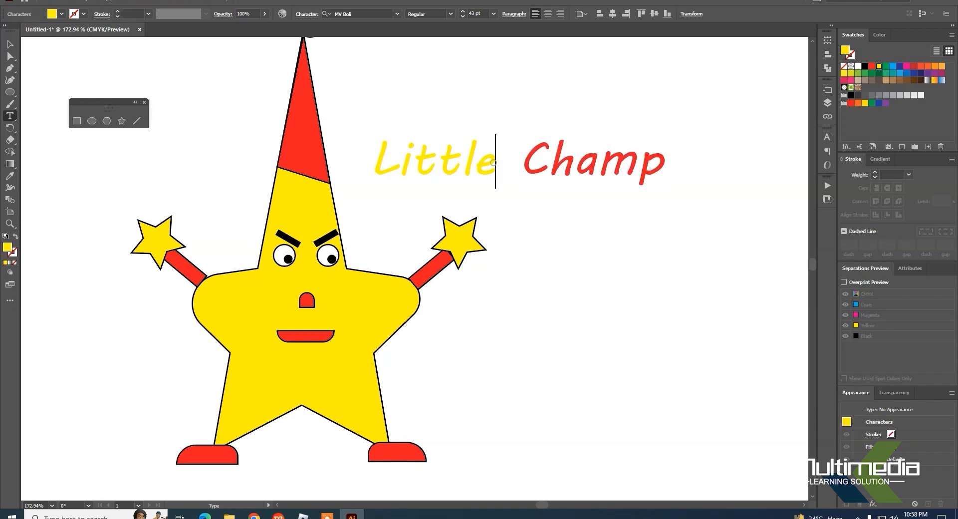
drag(497, 161, 371, 161)
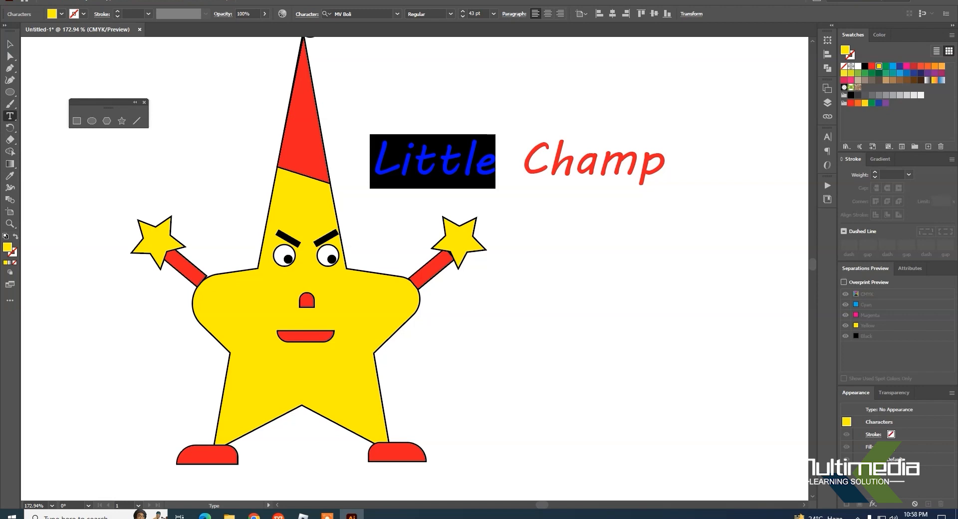
click(872, 66)
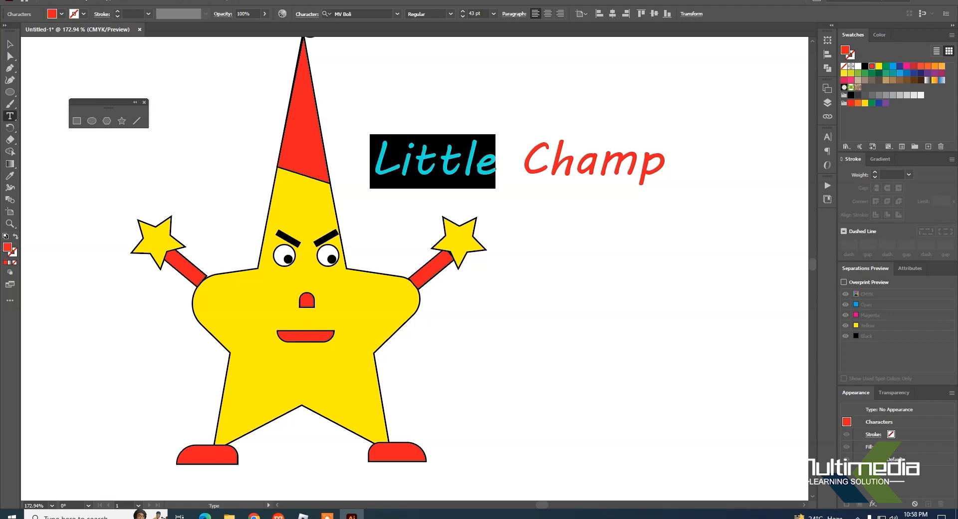
drag(520, 161, 663, 161)
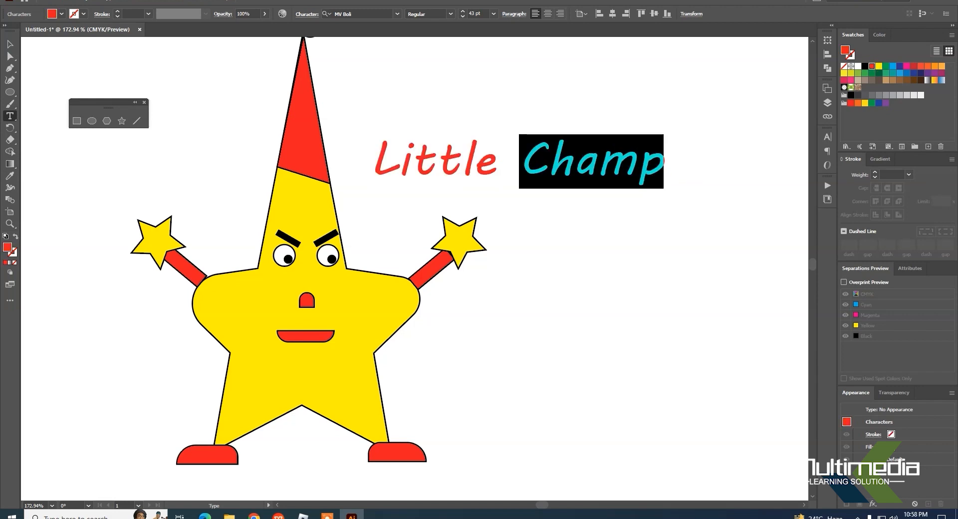
click(878, 66)
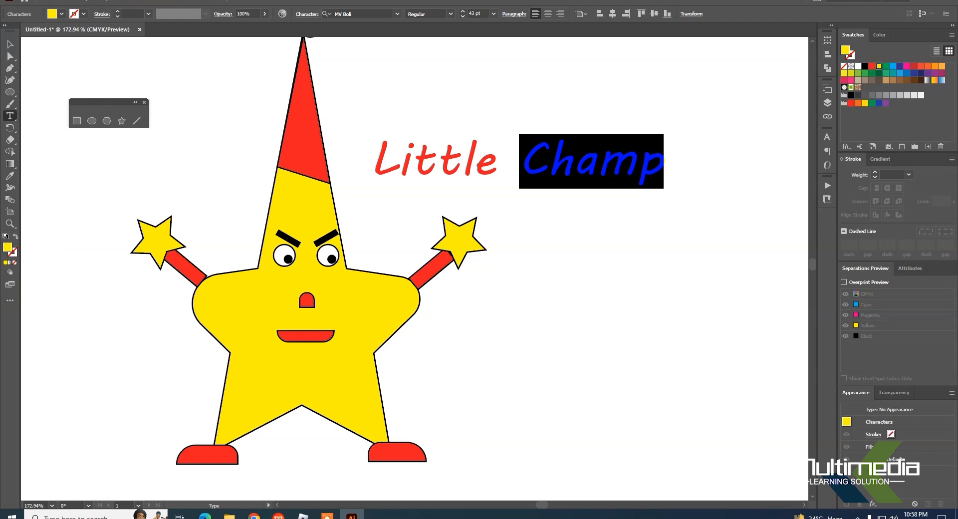
Step: Put "Champ" on its own line below "Little" and move the text beside the star's lower right side, under the raised arm
click(520, 161)
key(Return)
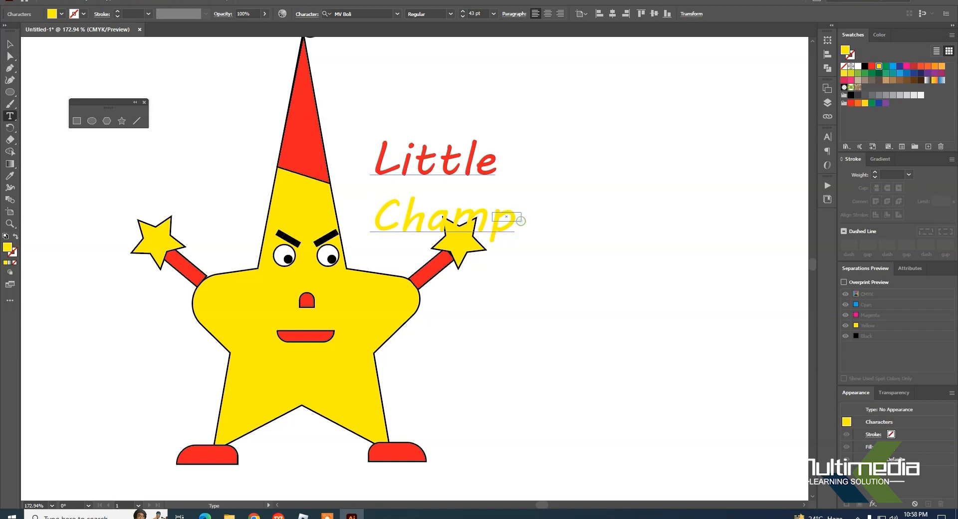
drag(521, 221, 488, 211)
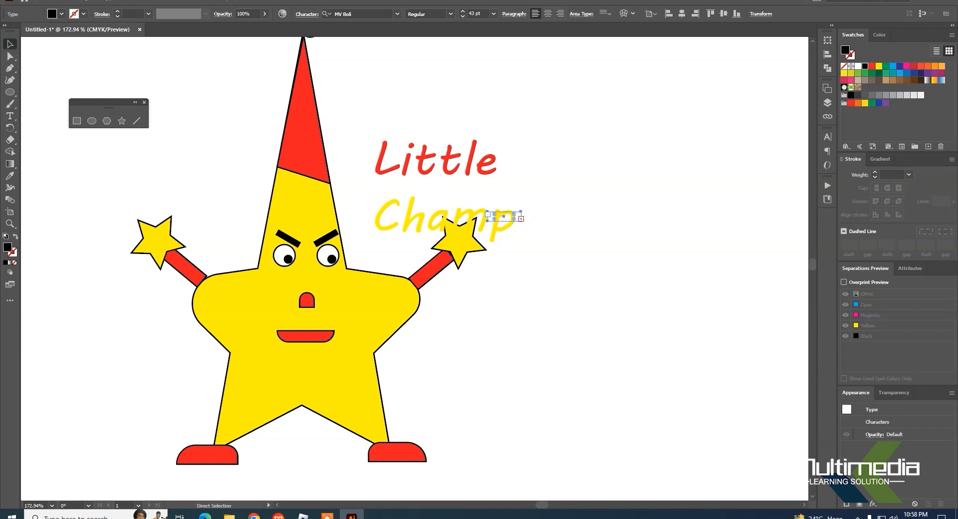
key(ctrl+z)
drag(479, 159, 501, 340)
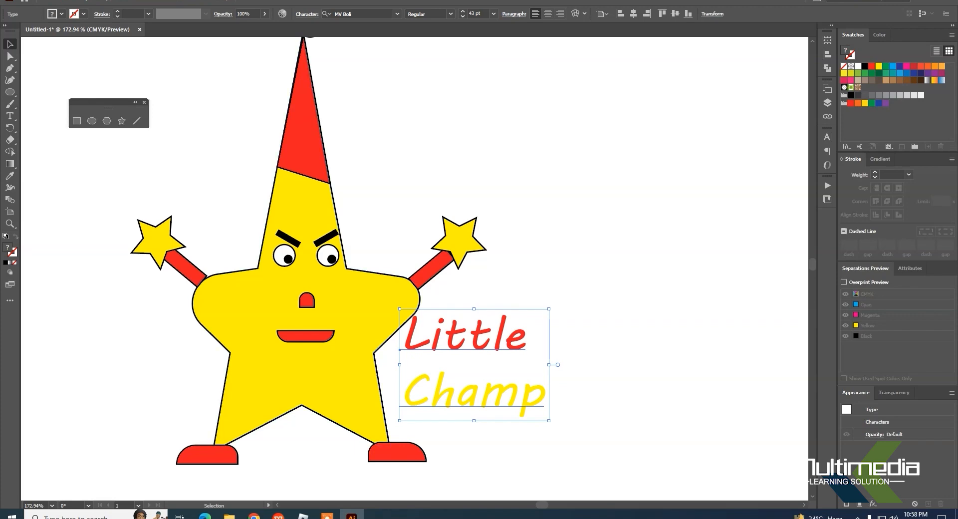
Step: Enlarge the word "Champ" in the title to 59 pt
key(ctrl+minus)
key(ctrl+minus)
key(ctrl+minus)
key(ctrl+plus)
key(ctrl+minus)
key(ctrl+plus)
key(ctrl+minus)
key(ctrl+plus)
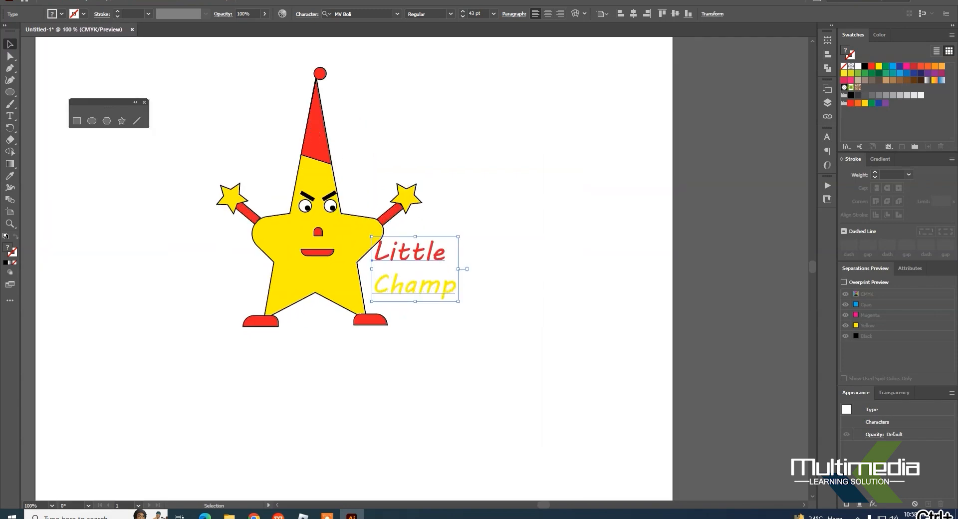
double_click(421, 287)
drag(373, 286, 455, 286)
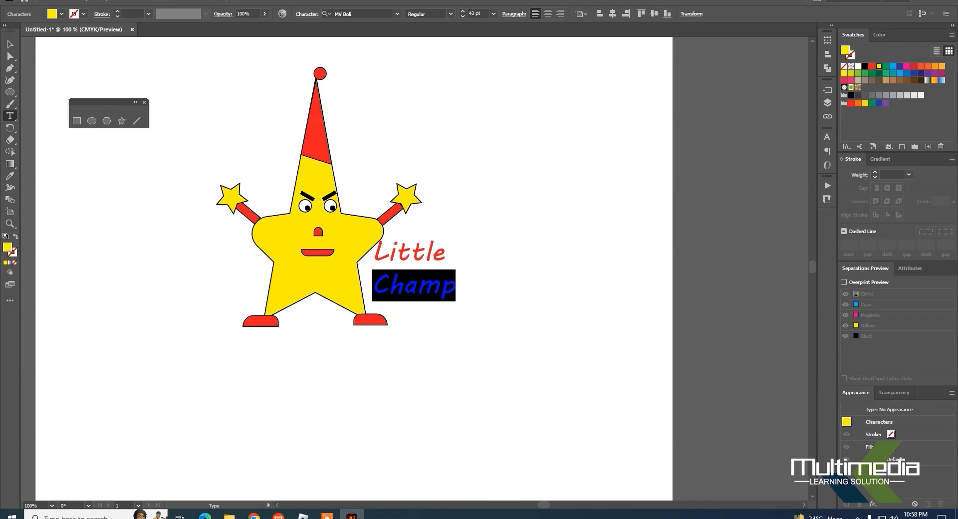
click(418, 296)
drag(373, 288, 455, 287)
key(ctrl+shift+period)
key(ctrl+shift+period)
key(ctrl+shift+period)
key(ctrl+shift+period)
key(ctrl+shift+period)
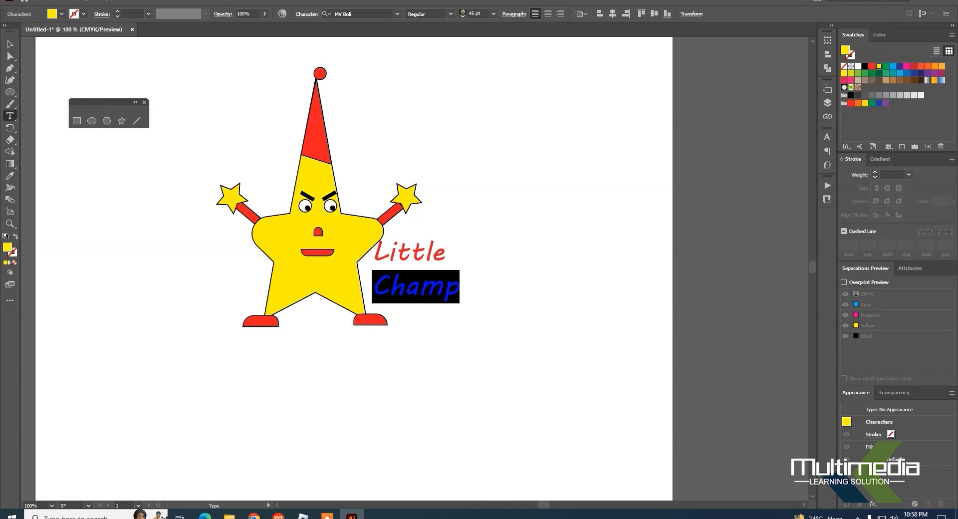
key(ctrl+shift+period)
key(ctrl+shift+period)
key(ctrl+shift+period)
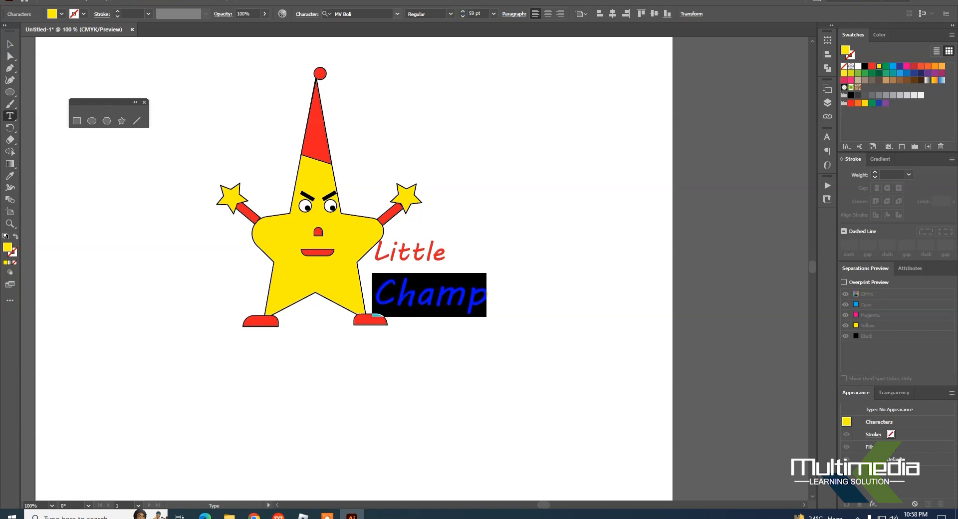
Step: Change the font of the word "Champ" to Impact
click(369, 14)
click(397, 14)
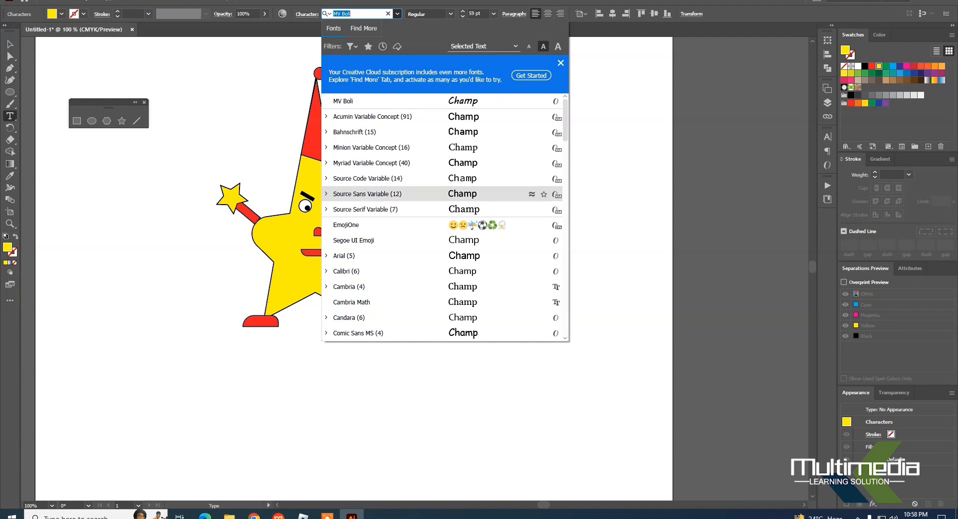
scroll(400, 240, down, 6)
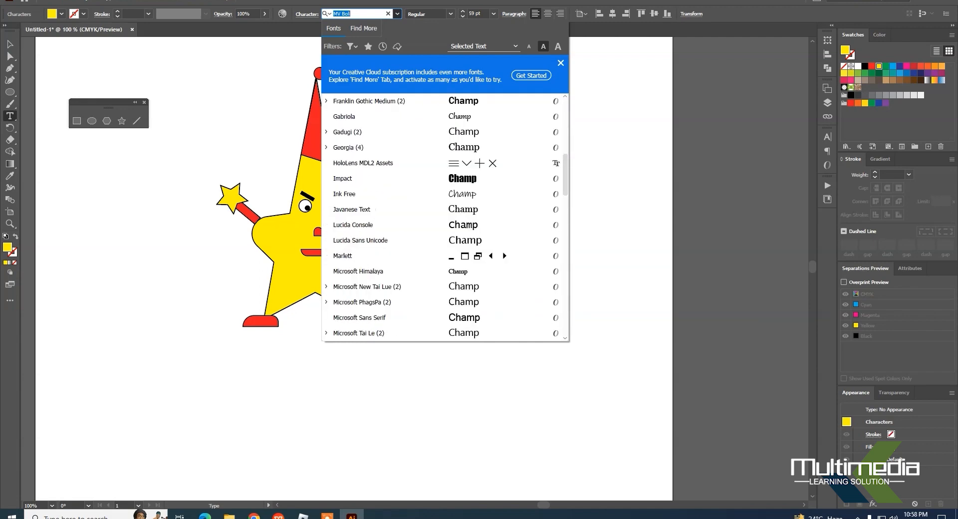
click(399, 178)
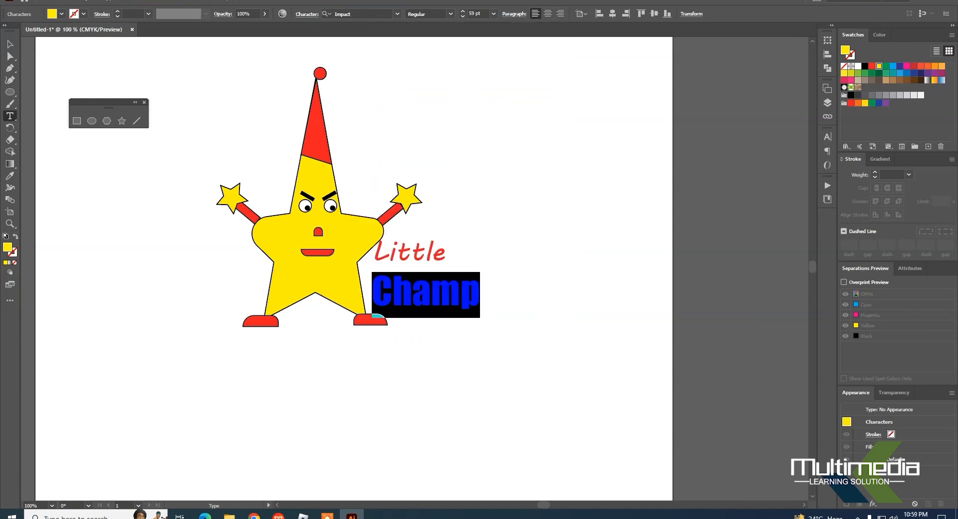
drag(373, 252, 457, 252)
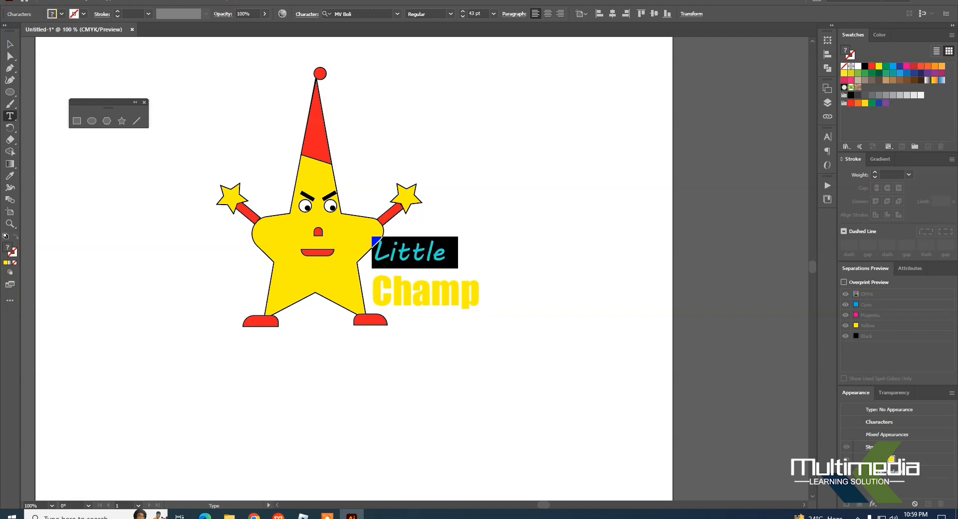
drag(479, 294, 372, 248)
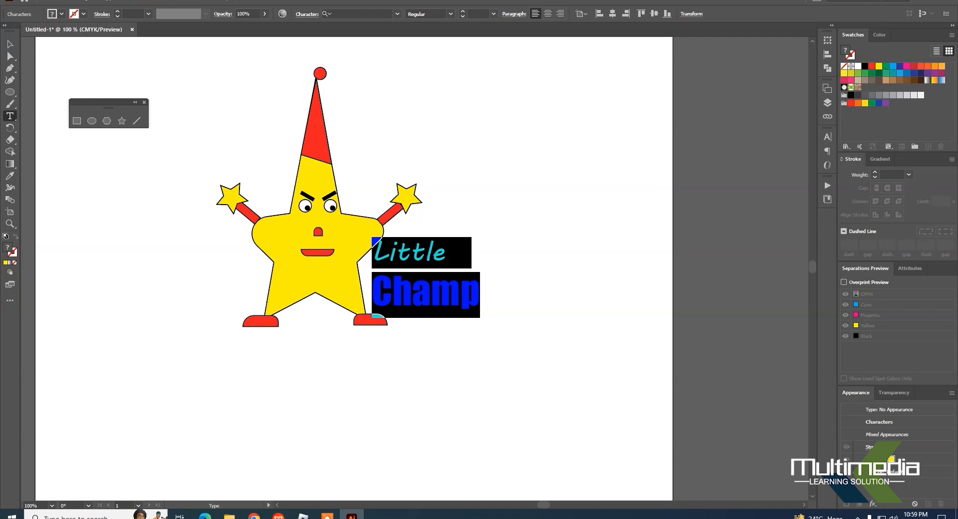
key(Escape)
click(560, 237)
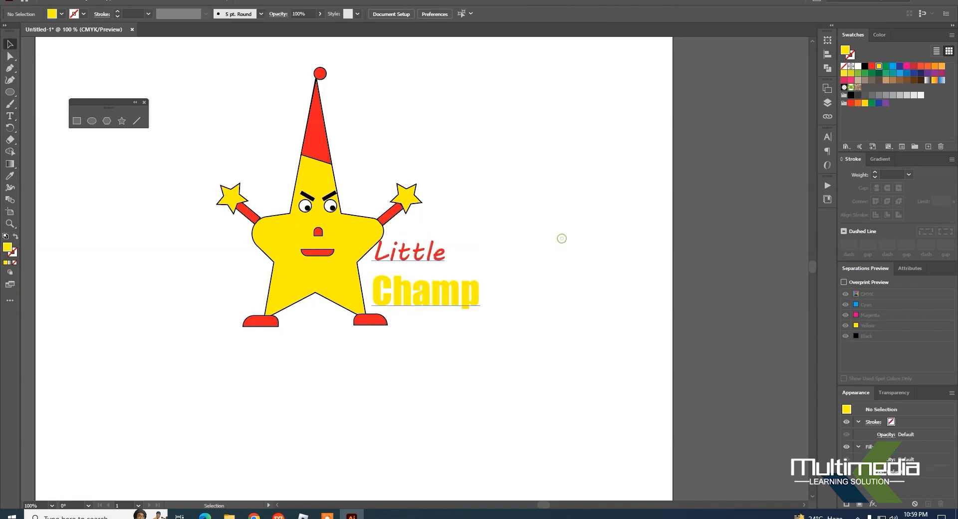
Step: Nudge the "Little Champ" title slightly upward and to the right, then deselect it
click(472, 296)
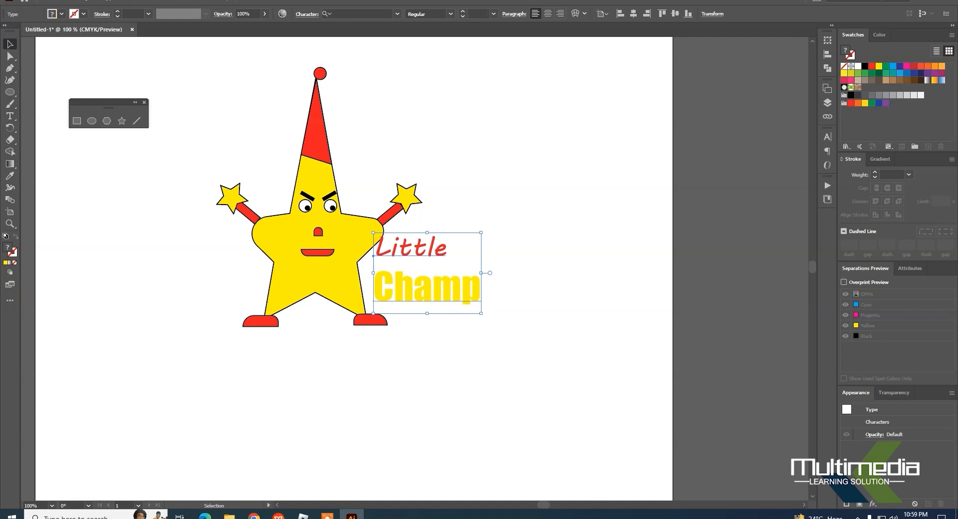
double_click(464, 292)
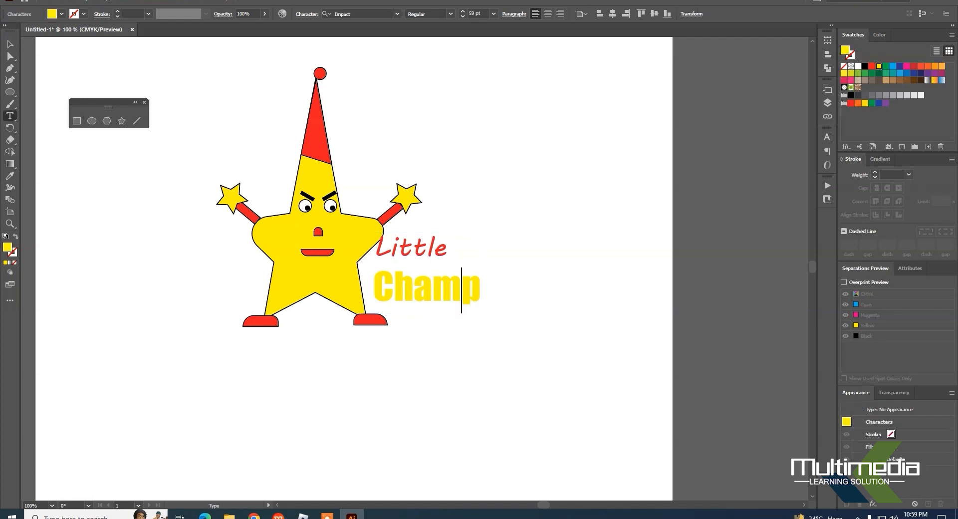
key(Escape)
click(556, 248)
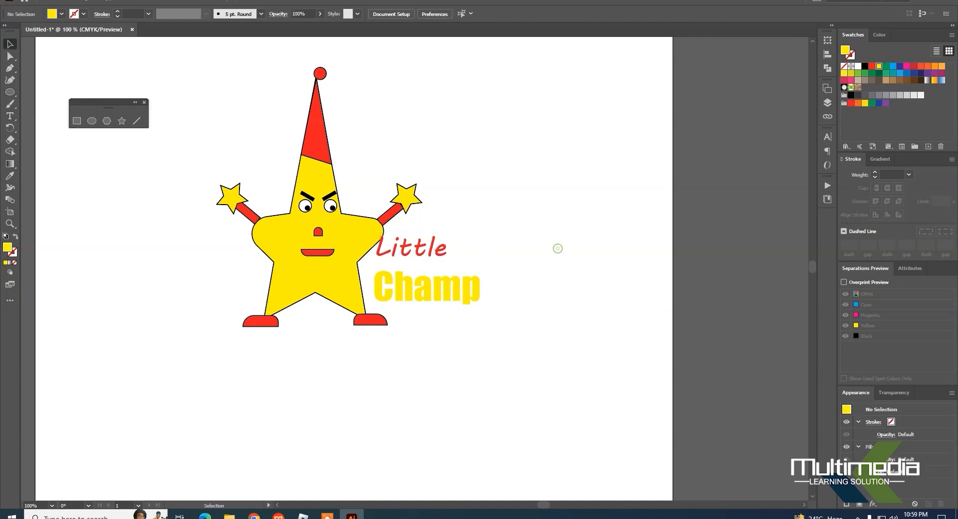
Step: Add a separate line of text reading "Kids school" in the empty area above the title
click(9, 116)
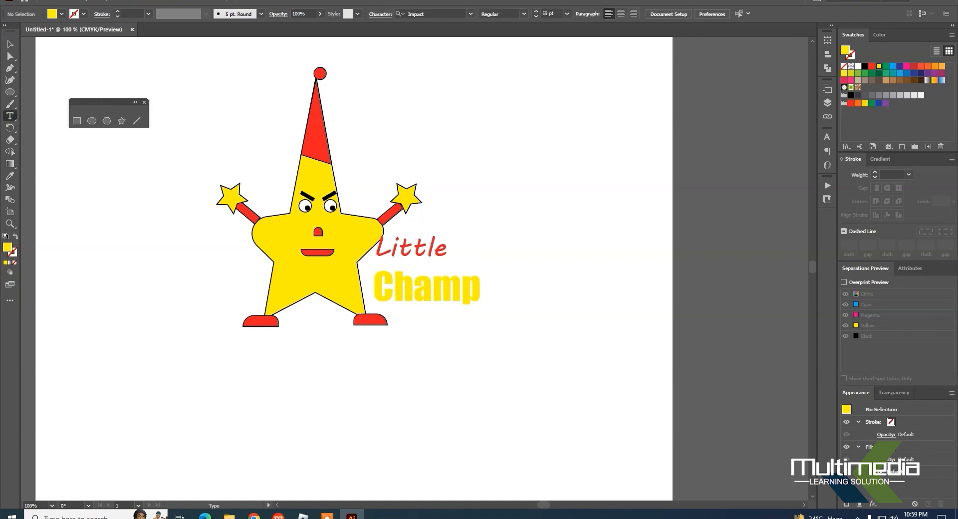
click(453, 191)
text(kids)
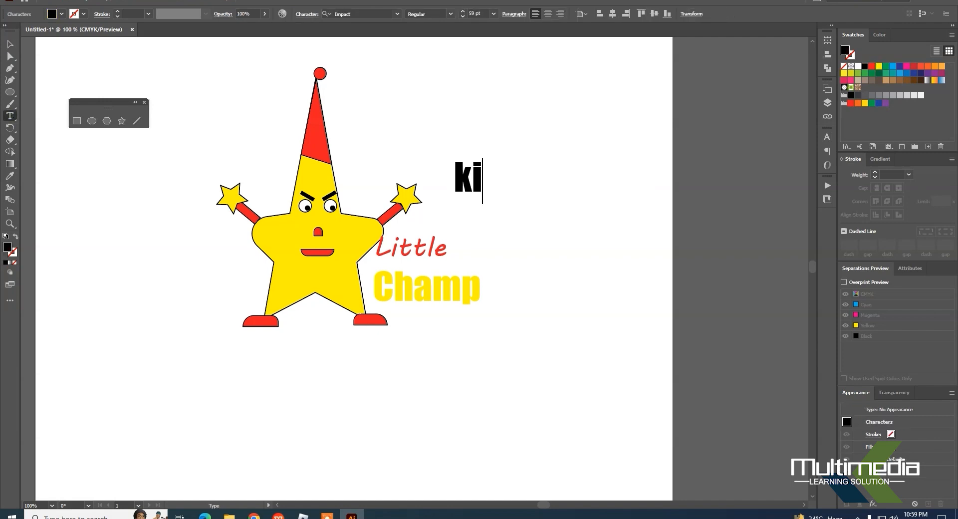
text( school)
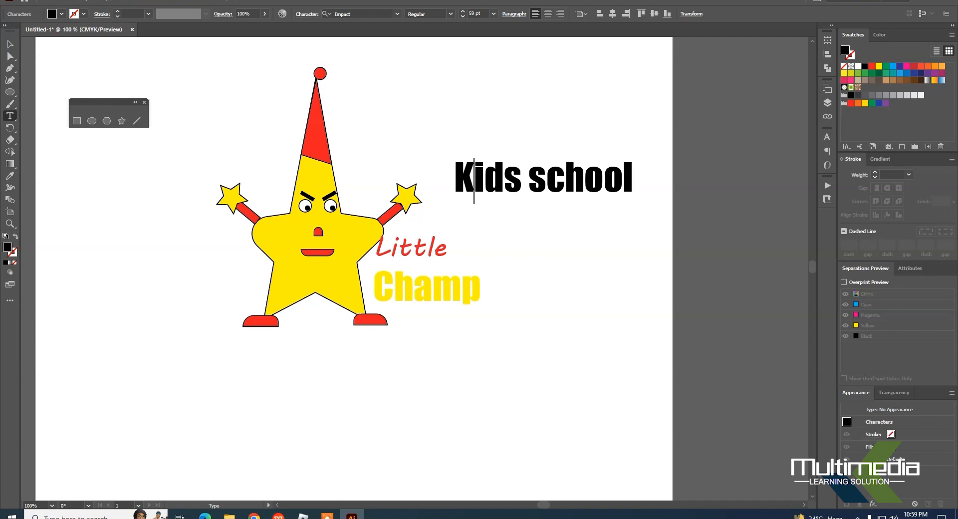
Step: Colour the "Kids school" text pink and reduce its size to 23 pt
drag(455, 177, 633, 177)
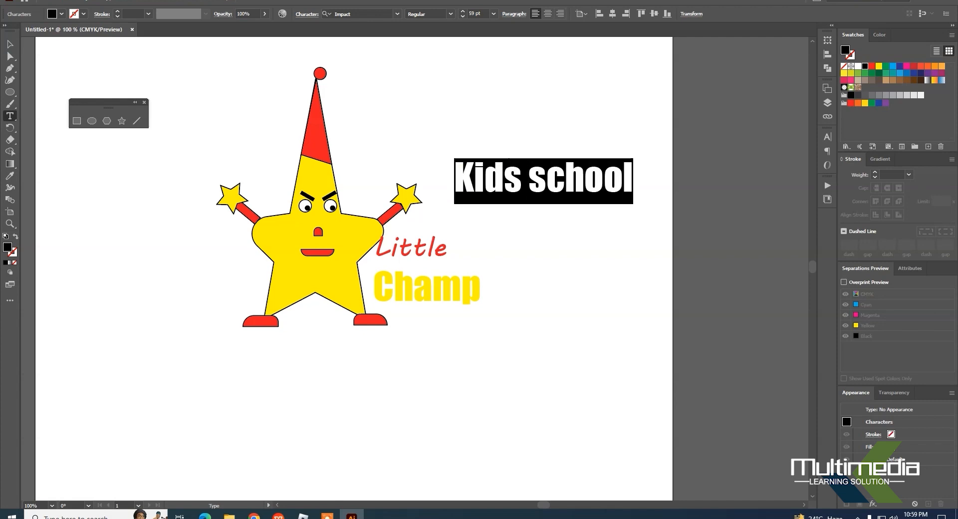
click(847, 79)
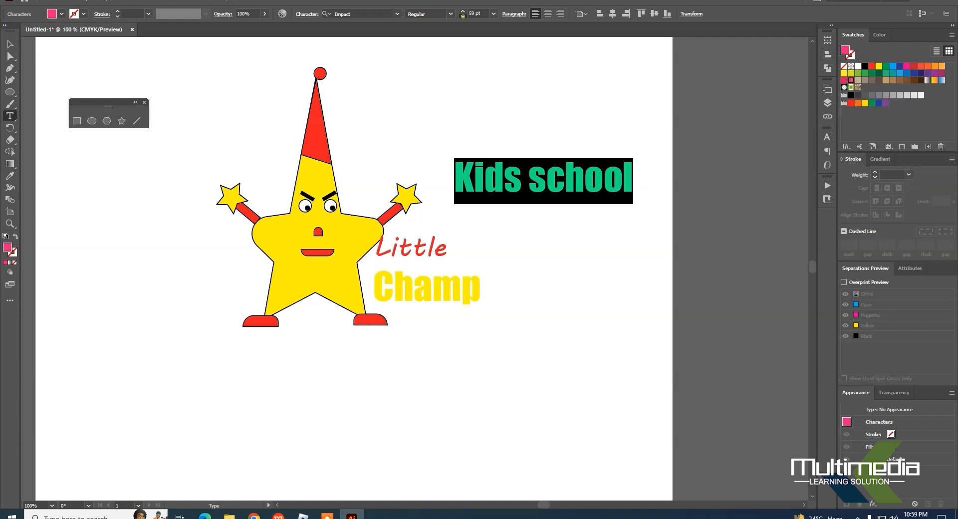
click(463, 17)
click(463, 17)
click(463, 17)
click(463, 16)
click(463, 16)
click(463, 17)
click(463, 16)
click(463, 17)
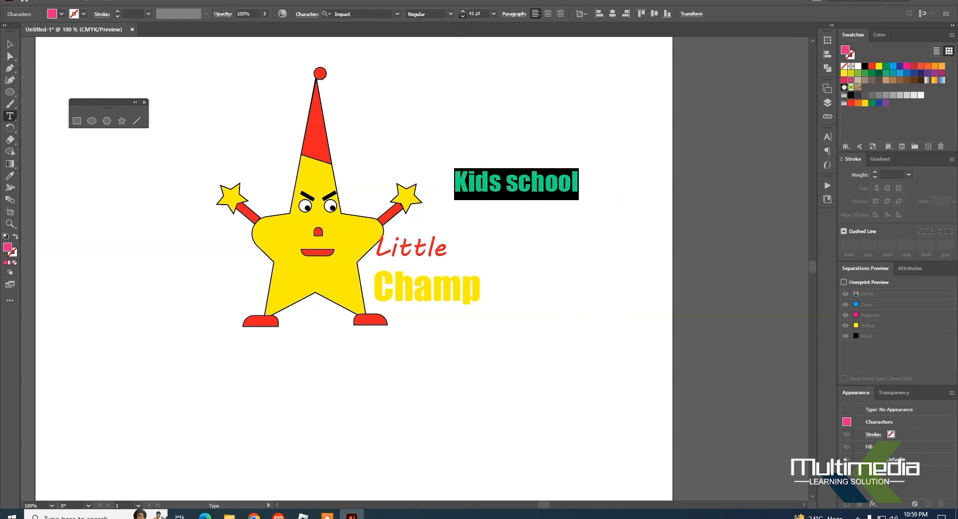
click(463, 16)
click(463, 16)
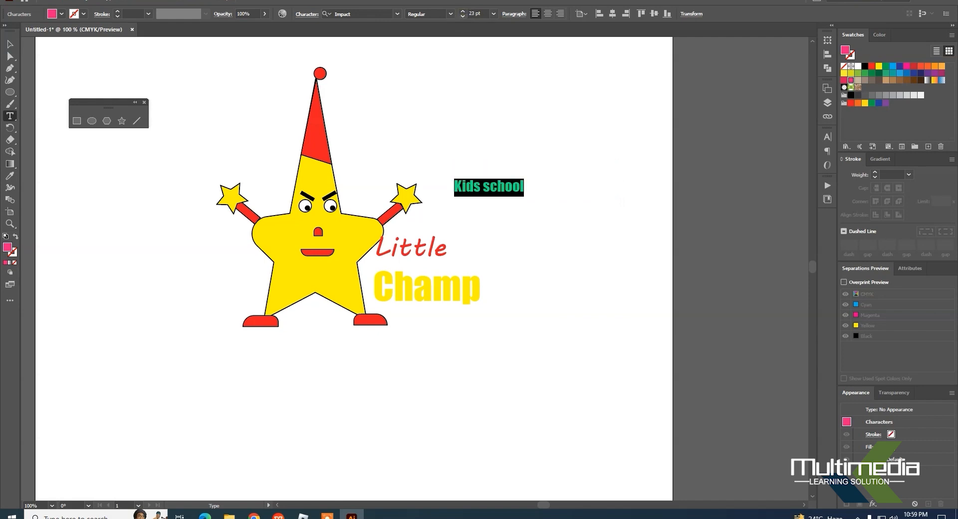
Step: Move "Kids school" below the right end of "Champ" and shift the "Little Champ" title right, clear of the star
click(10, 44)
drag(518, 183, 539, 328)
drag(458, 291, 475, 291)
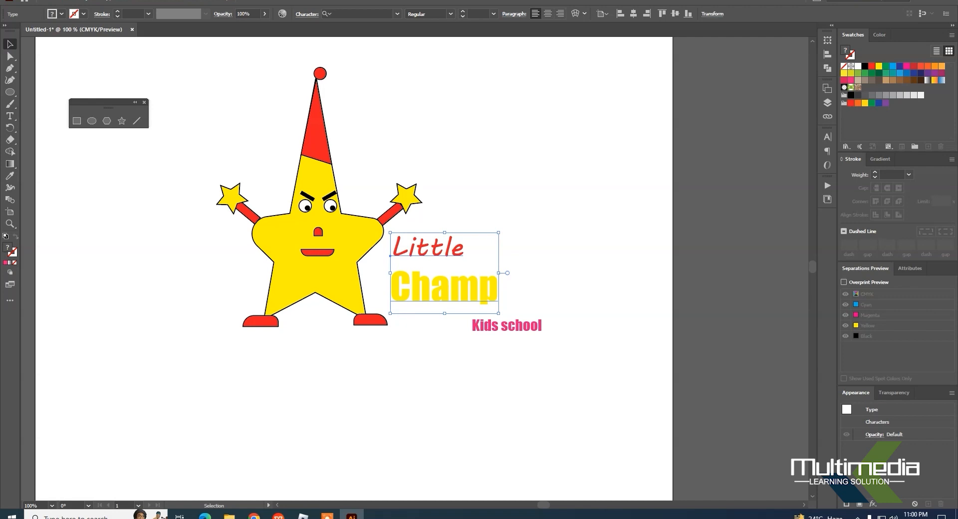
Step: Try stretching the "Little Champ" title block downward to make it taller, and undo the stretch
drag(444, 313, 444, 390)
key(ctrl+z)
key(ctrl+z)
Step: Try reducing the vertical scale of the "Little Champ" title to 61%
click(306, 14)
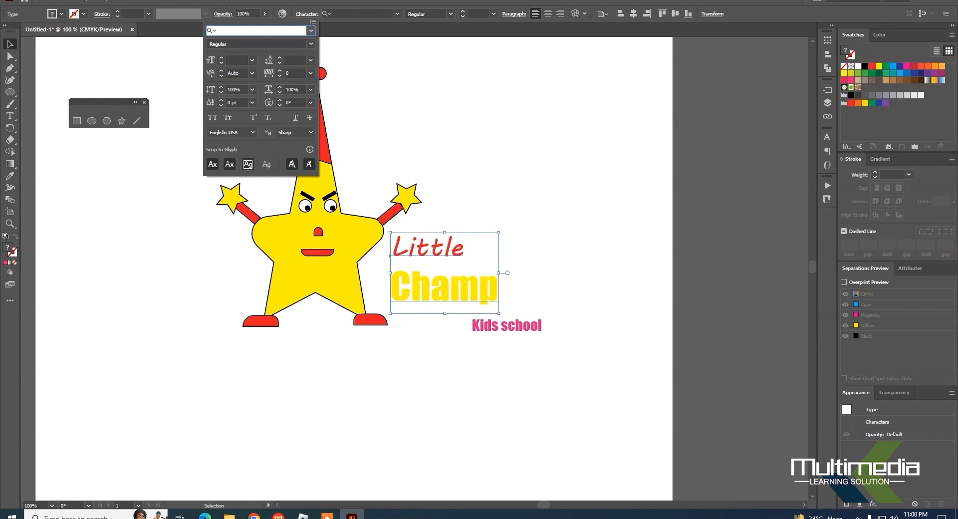
click(221, 92)
click(221, 92)
click(221, 92)
click(221, 92)
click(221, 92)
click(221, 92)
click(221, 92)
click(221, 92)
key(ctrl+z)
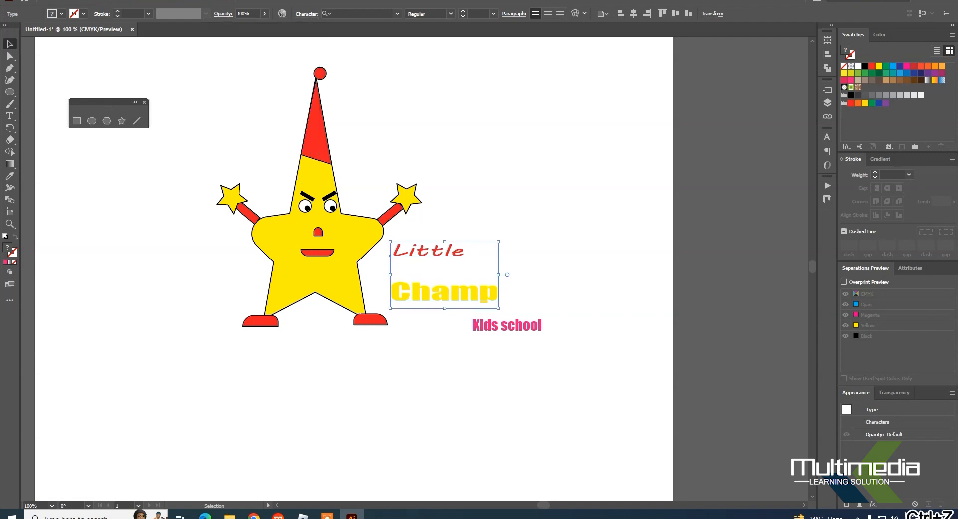
Step: Set the vertical scale of the "Little Champ" title back to 100%
click(307, 14)
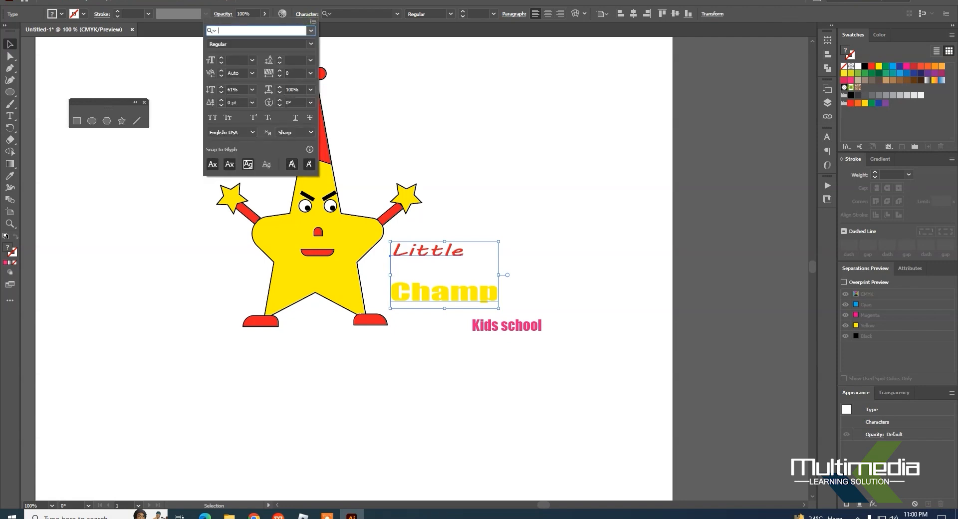
double_click(236, 90)
text(100)
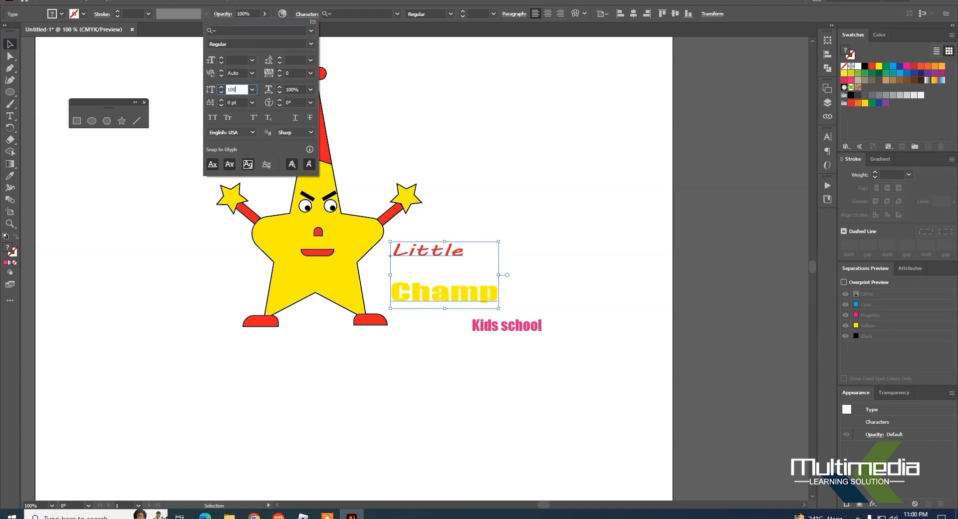
key(Return)
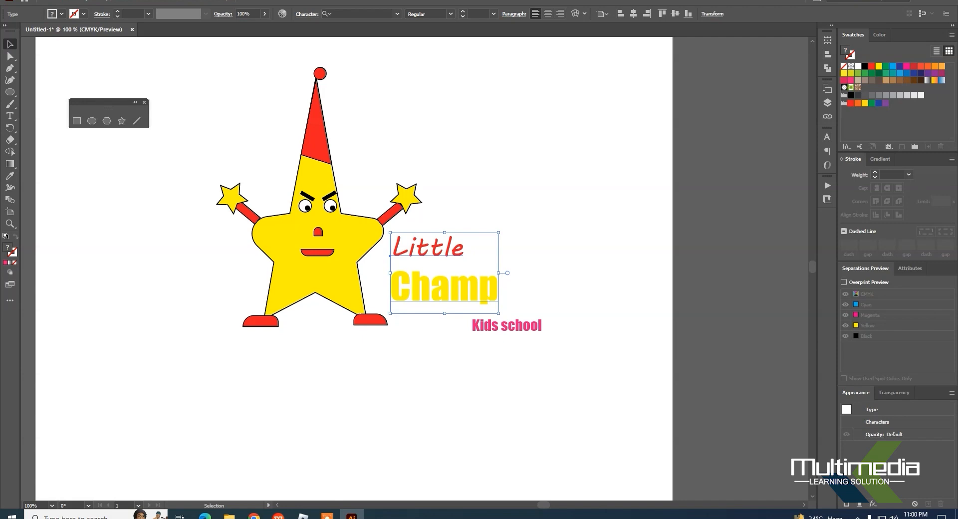
Step: Tighten the spacing between the two title lines by setting the leading to 47 pt
click(307, 14)
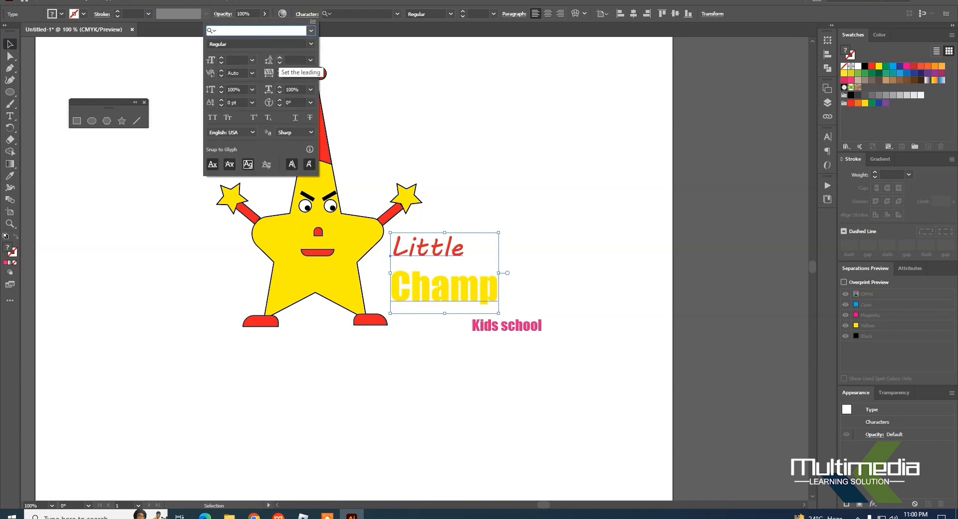
click(280, 57)
click(279, 58)
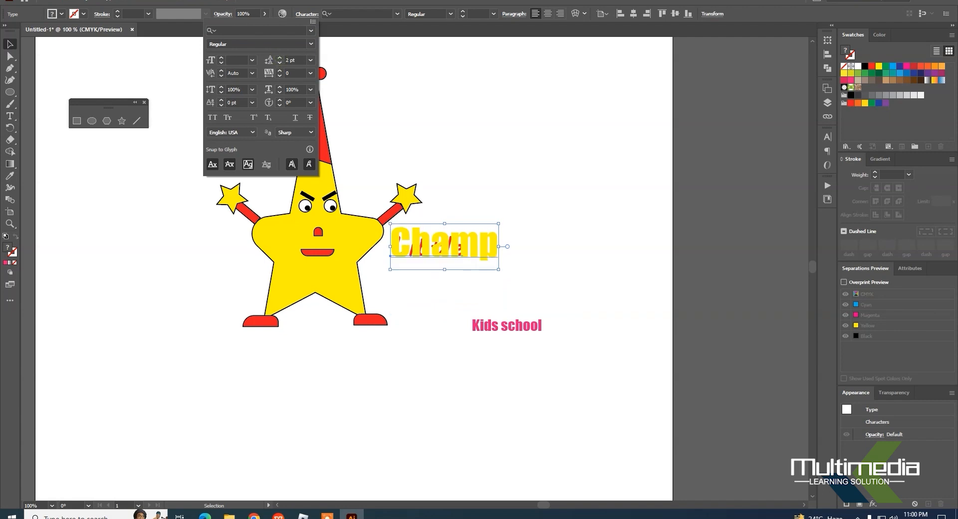
click(279, 63)
click(279, 63)
click(279, 58)
click(279, 57)
click(280, 58)
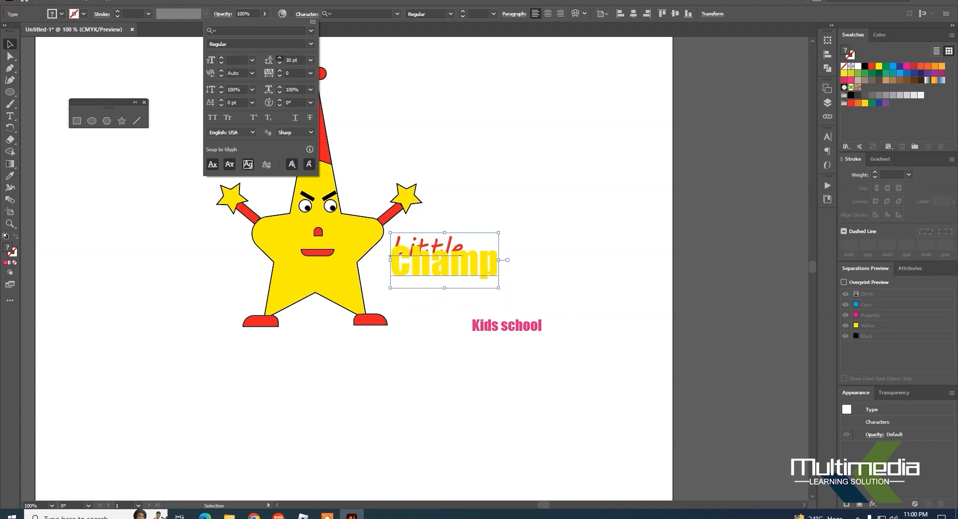
click(279, 58)
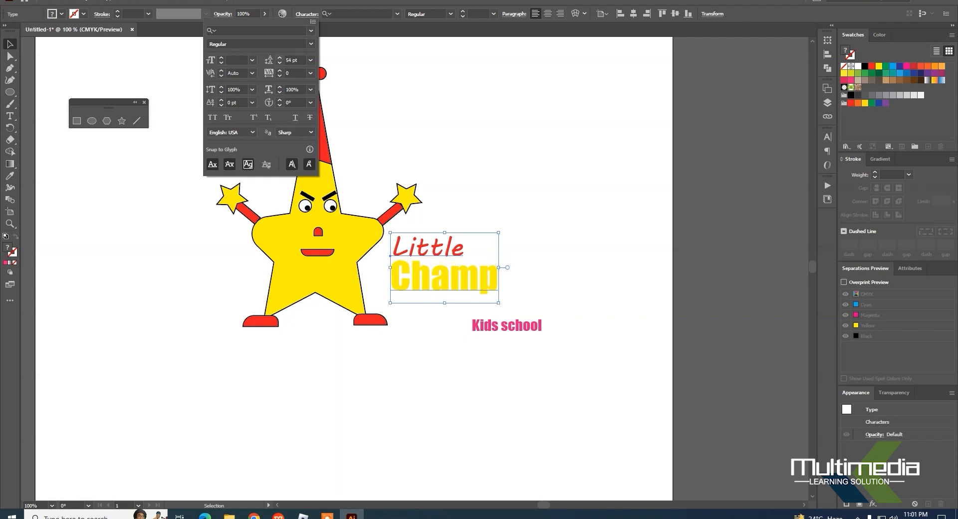
click(280, 62)
click(280, 62)
click(280, 62)
click(280, 61)
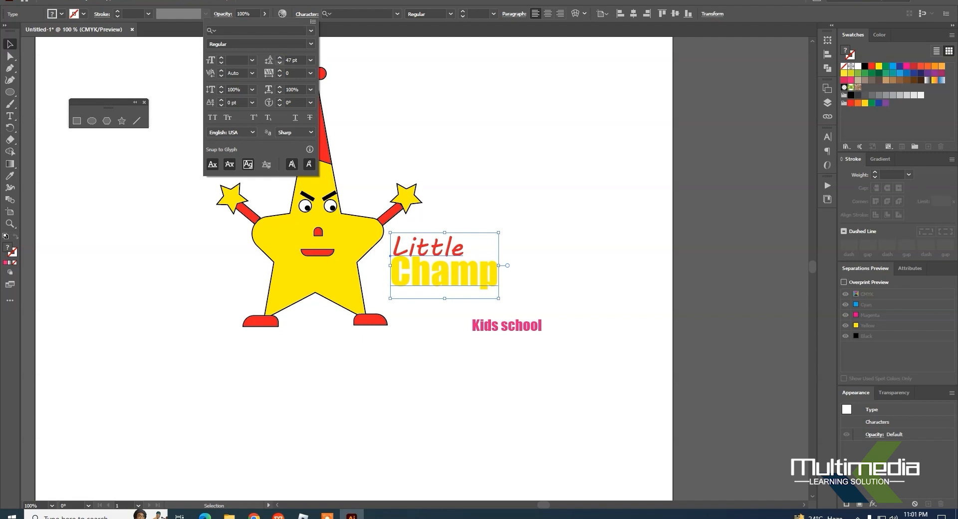
Step: Move the "Little Champ" title back against the star's side and place "Kids school" over the lower right part of "Champ"
click(556, 207)
click(556, 207)
drag(483, 274, 464, 278)
mouse_move(527, 320)
mouse_down()
mouse_move(472, 293)
mouse_move(470, 280)
mouse_up()
Step: Give the "Little Champ" title a black outline with a stroke weight of 0.25 pt
click(100, 14)
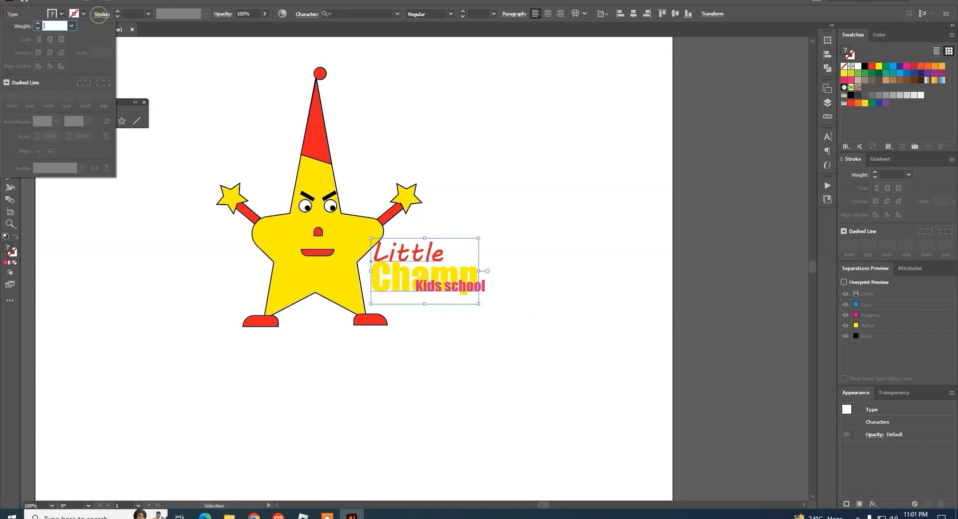
click(38, 24)
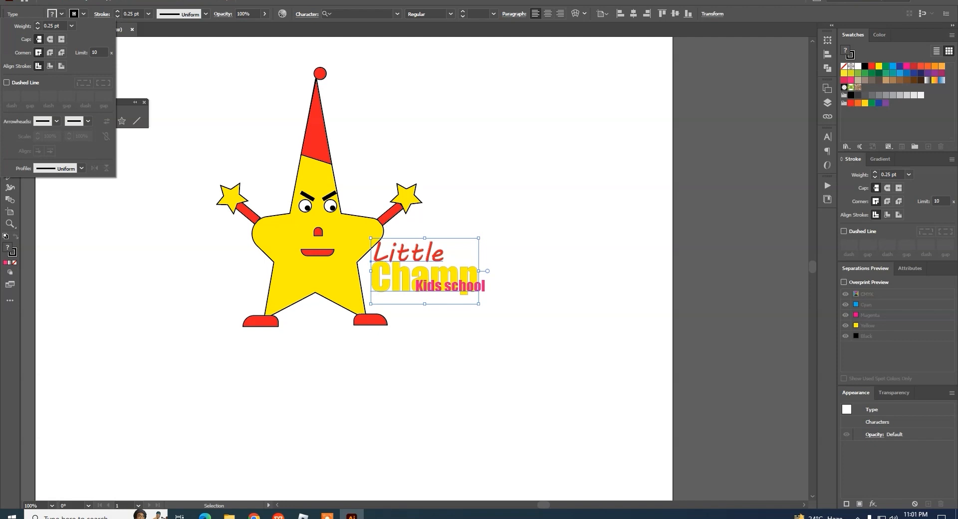
click(38, 23)
click(38, 23)
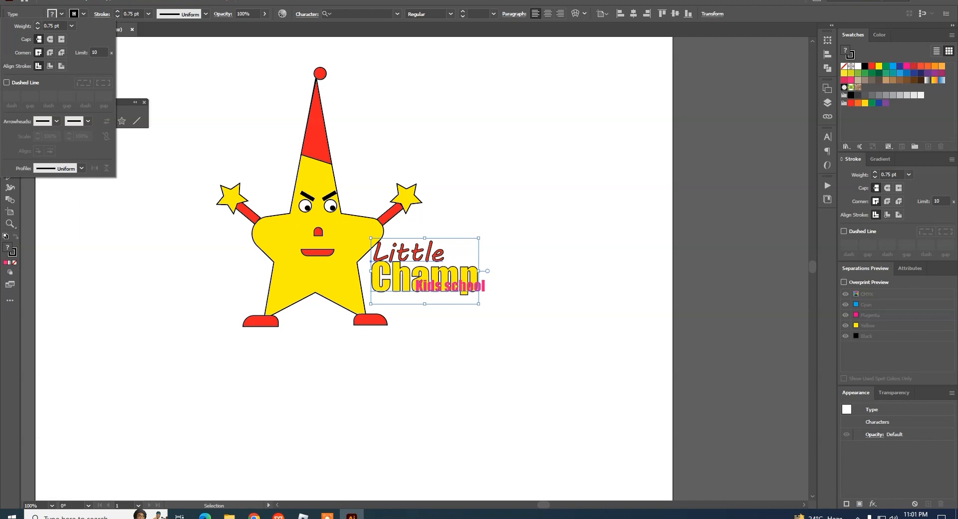
click(38, 28)
click(38, 28)
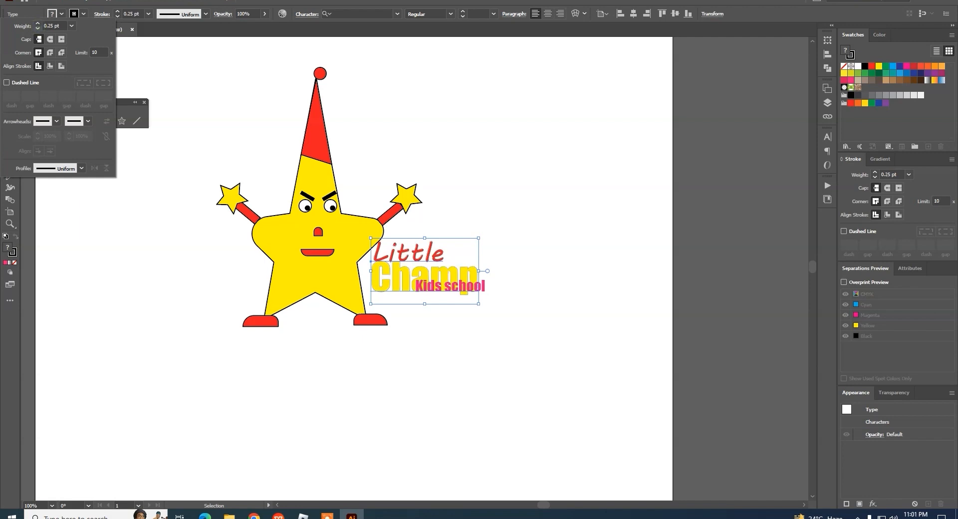
Step: Increase the "Little Champ" outline weight to 0.5 pt and place "Kids school" just below the right part of "Champ"
click(38, 24)
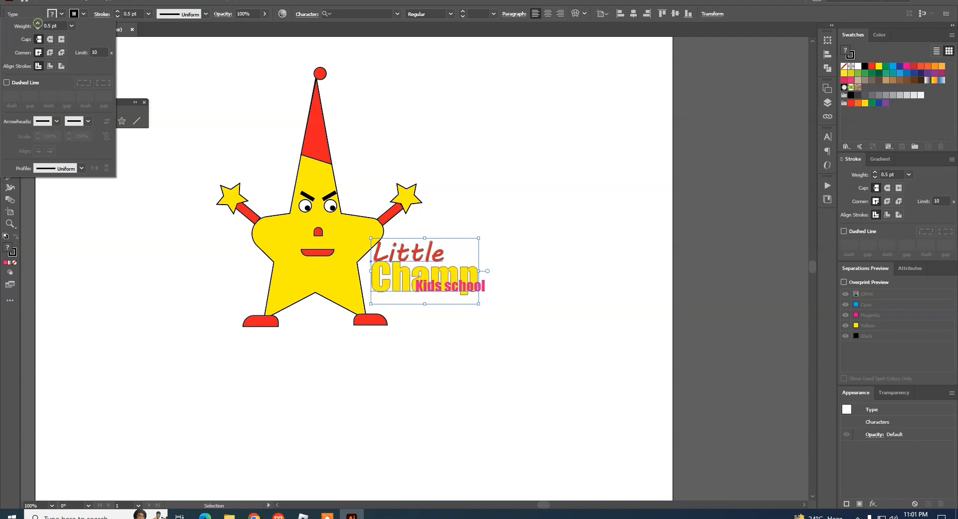
click(610, 296)
drag(483, 287, 481, 375)
click(455, 318)
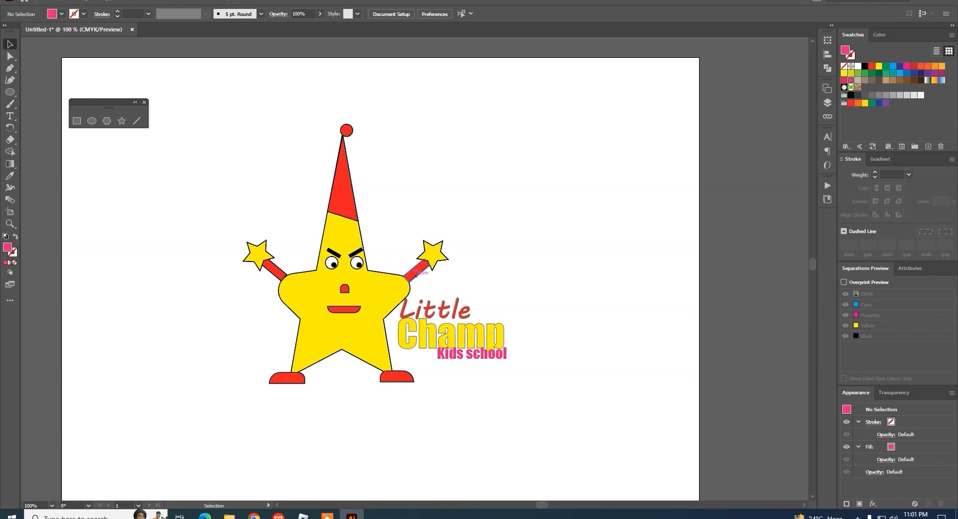
Step: Remove the stroke from all of the artwork, including the star character and the title
drag(203, 84, 412, 431)
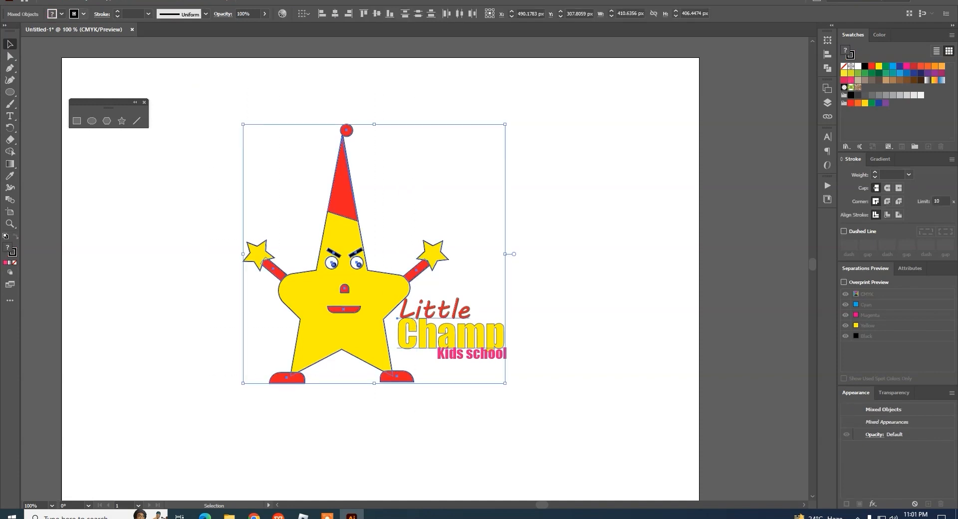
click(84, 14)
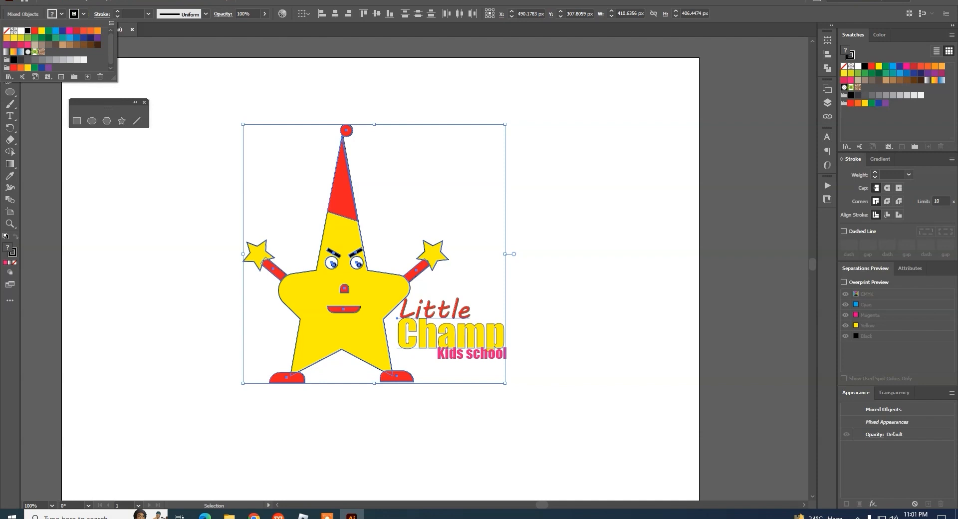
click(630, 255)
click(640, 303)
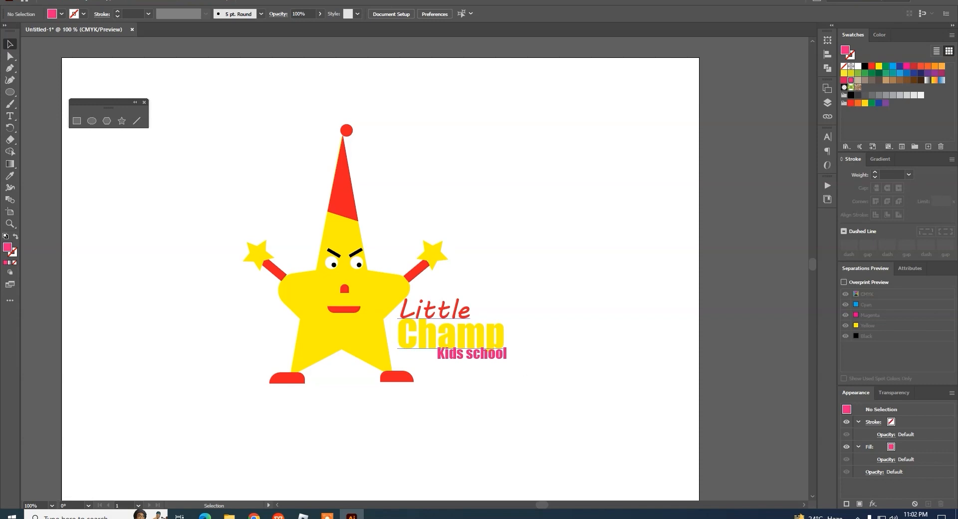
Step: Close the floating shape tools panel beside the artwork
key(space)
mouse_move(547, 365)
mouse_down()
mouse_move(547, 389)
mouse_move(549, 350)
mouse_up()
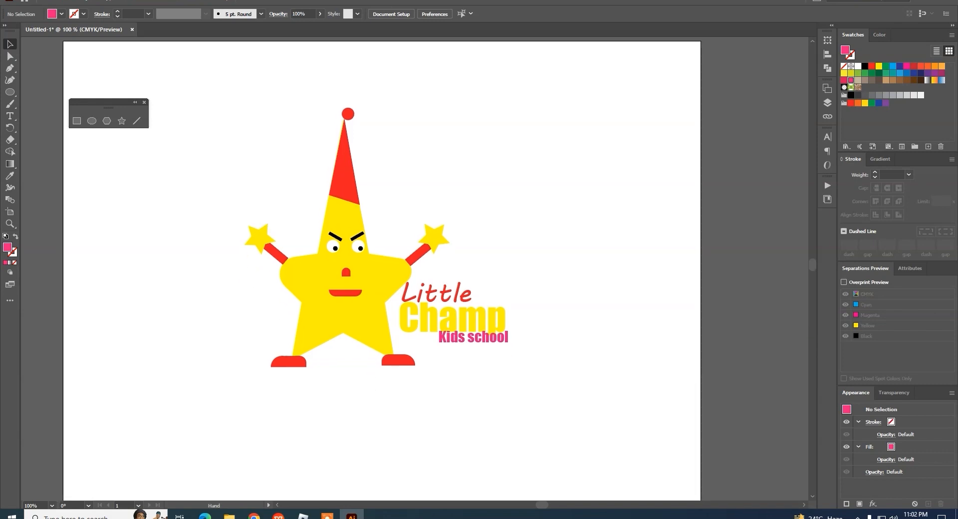
key(space)
mouse_move(593, 354)
mouse_down()
mouse_move(589, 377)
mouse_move(587, 353)
mouse_up()
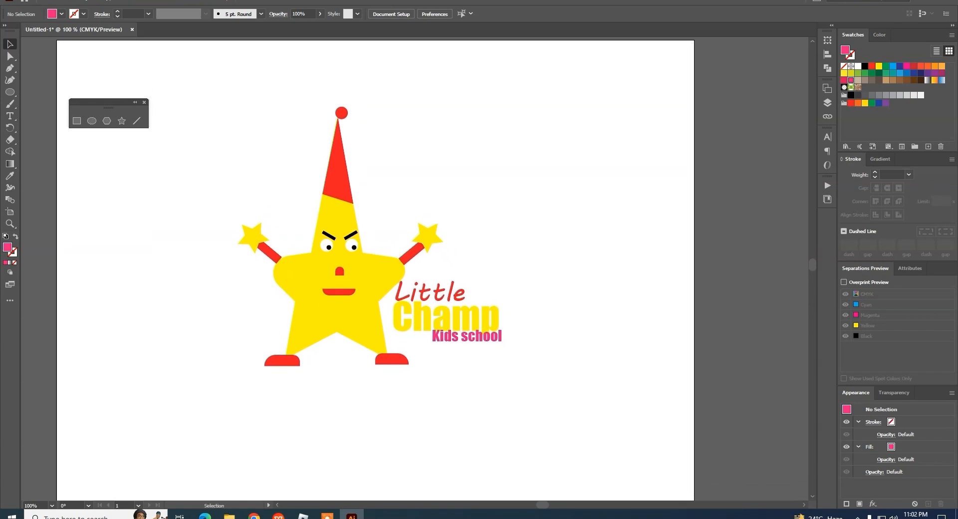
drag(105, 102, 130, 78)
click(169, 79)
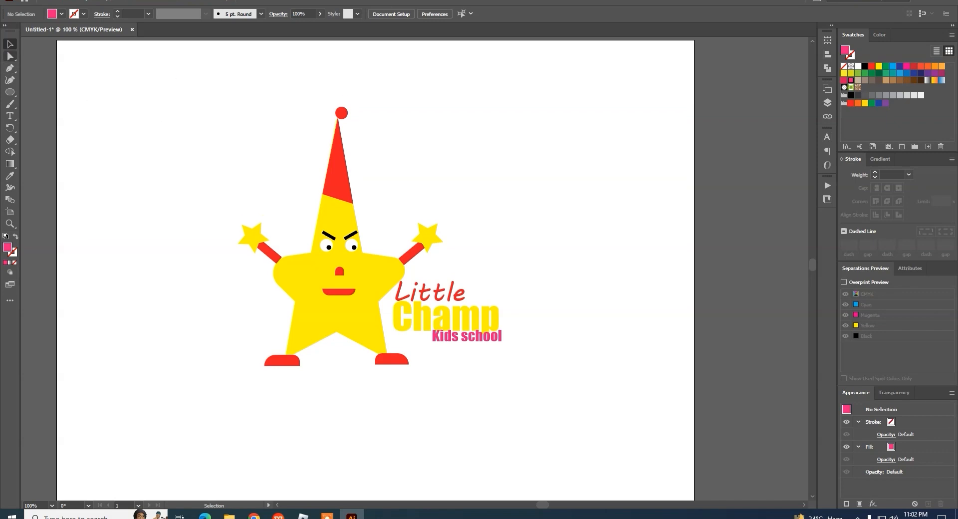
Step: Try moving the whole red hat away from the star's tip with the Selection tool, and undo the move
click(10, 92)
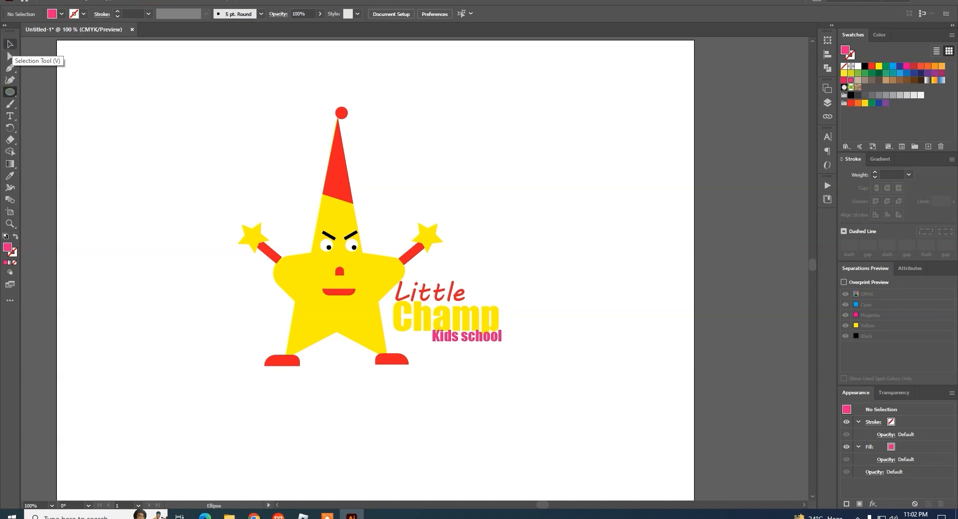
click(10, 56)
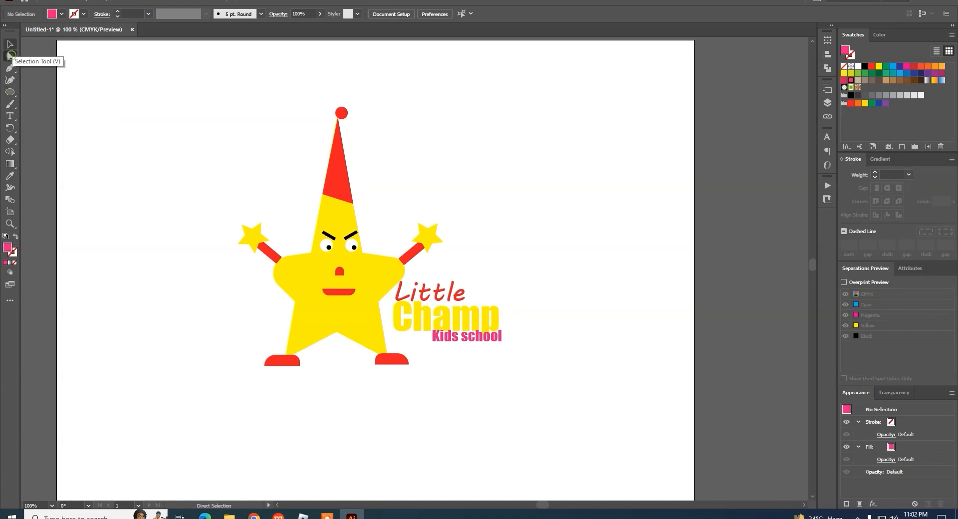
click(10, 44)
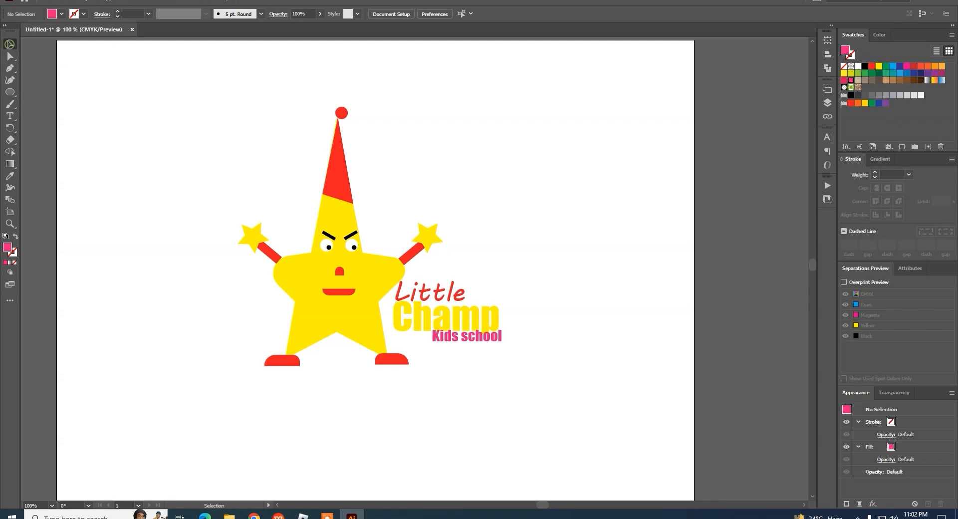
drag(337, 169, 499, 158)
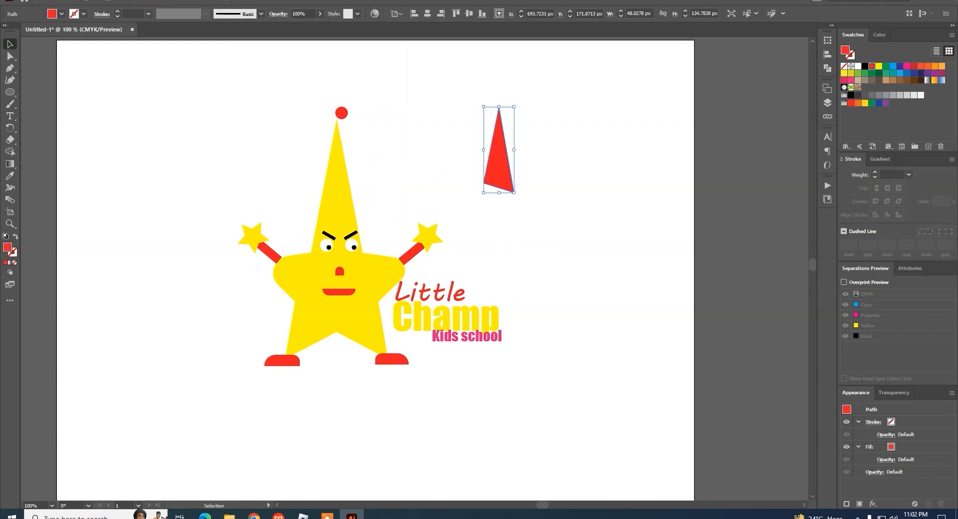
key(ctrl+z)
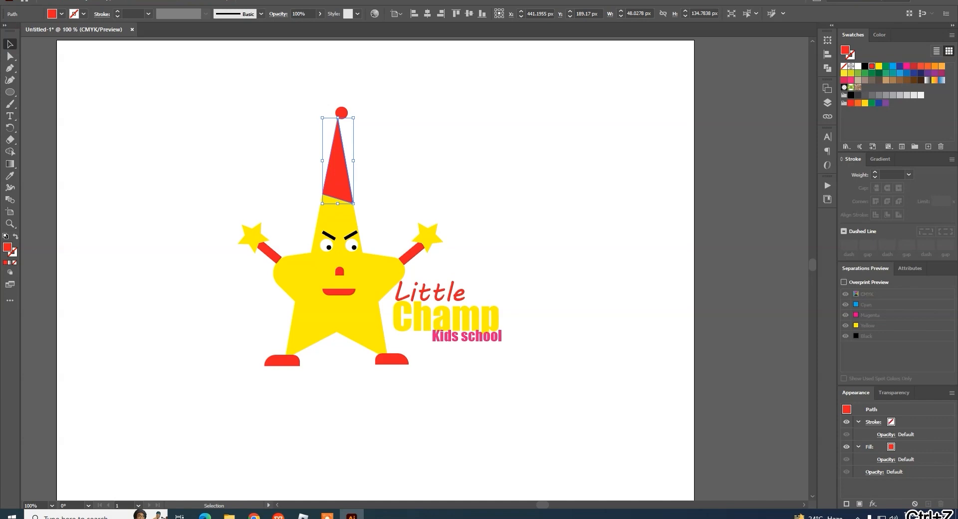
key(ctrl+z)
Step: Try rotating the red hat and moving it farther from the star, and undo these changes
drag(404, 113, 352, 131)
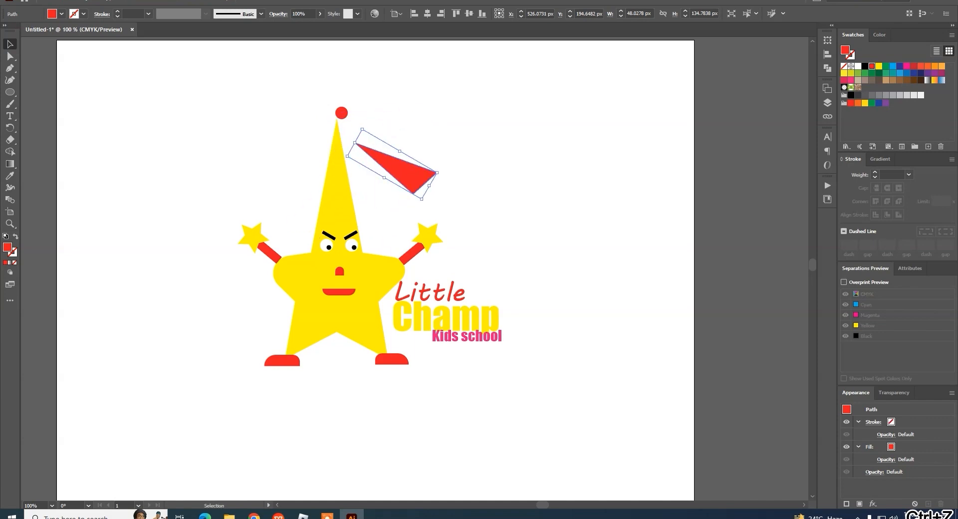
key(ctrl+z)
drag(407, 164, 542, 169)
key(ctrl+z)
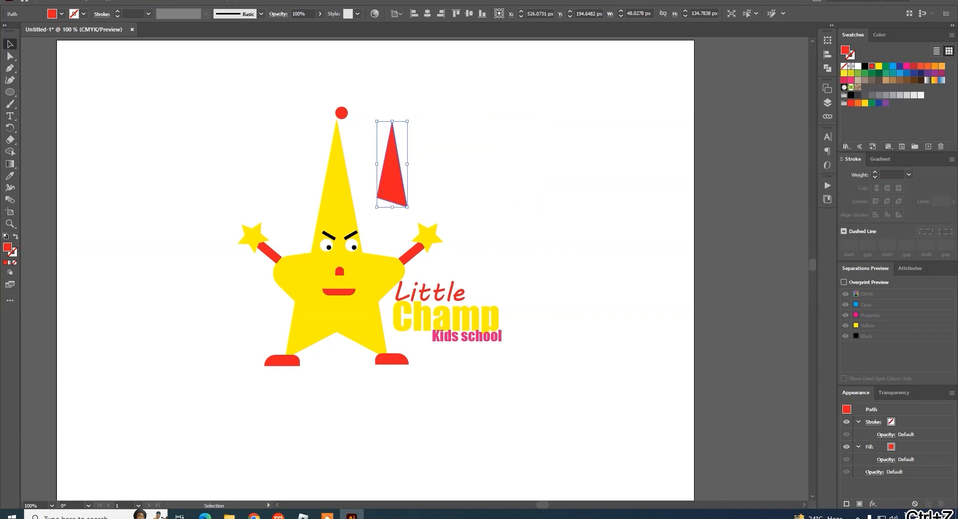
key(ctrl+z)
Step: Move the red hat up with the Direct Selection tool so its tip reaches into the red ball
click(10, 56)
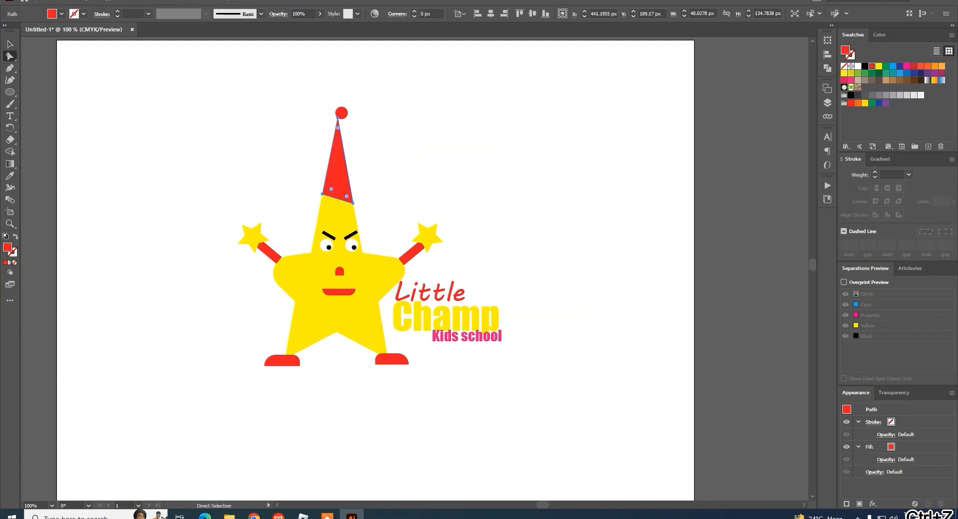
drag(337, 117, 337, 106)
click(372, 182)
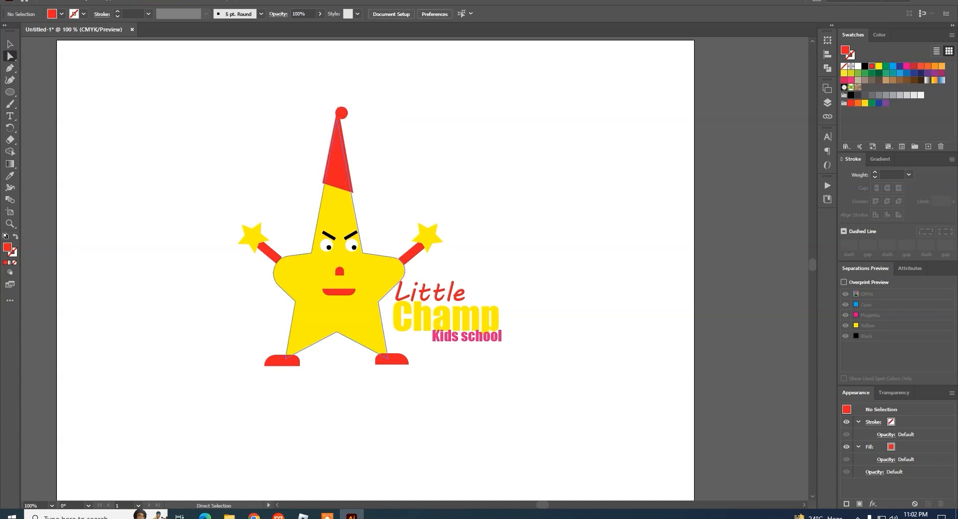
Step: Try to pull the red hat's lower left anchor point down and outward, and undo the change
click(323, 183)
drag(322, 183, 310, 213)
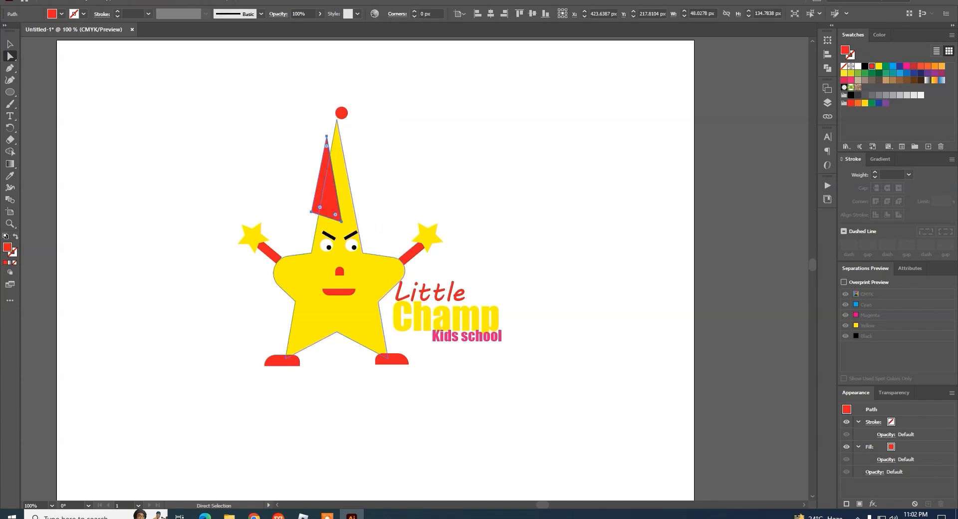
key(ctrl+z)
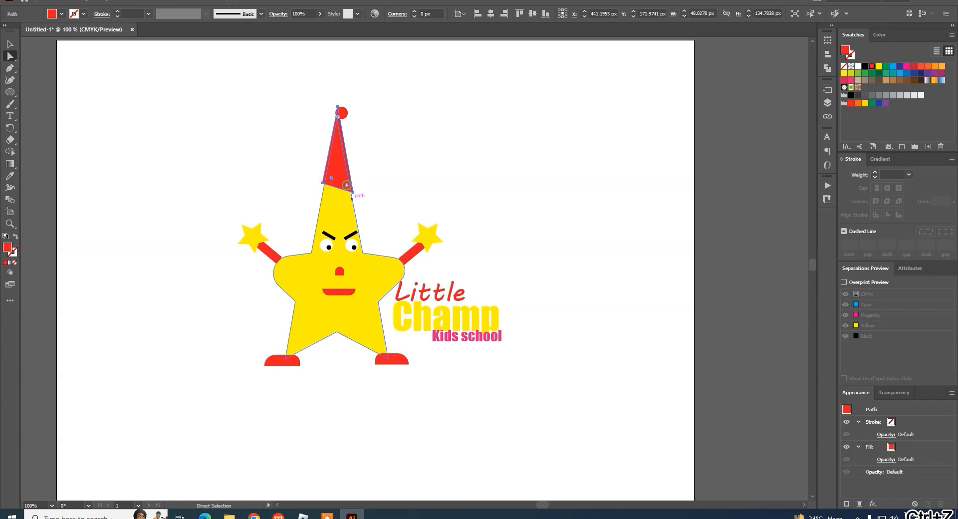
Step: Round the lower right corner of the red hat using its live corner
mouse_move(347, 184)
mouse_down()
mouse_move(329, 141)
mouse_move(338, 187)
mouse_move(357, 209)
mouse_move(328, 166)
mouse_move(330, 177)
mouse_up()
click(421, 203)
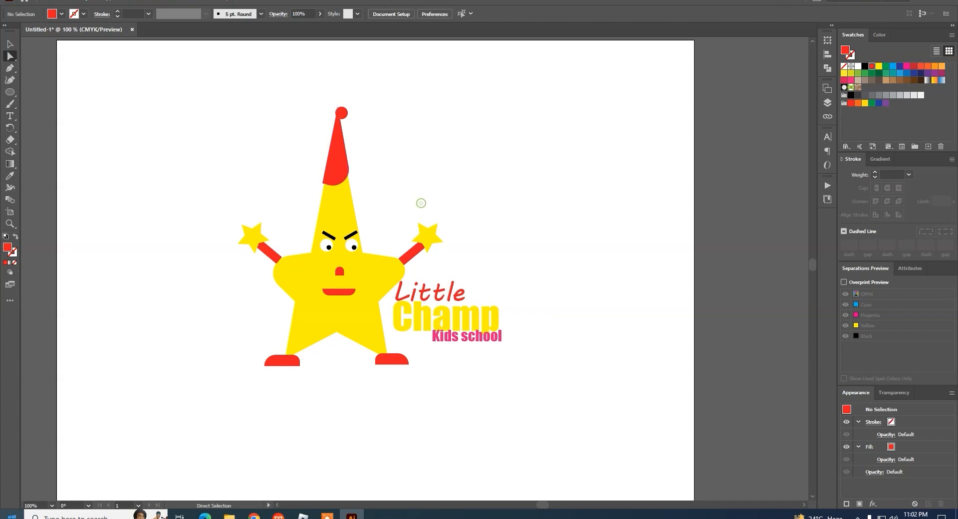